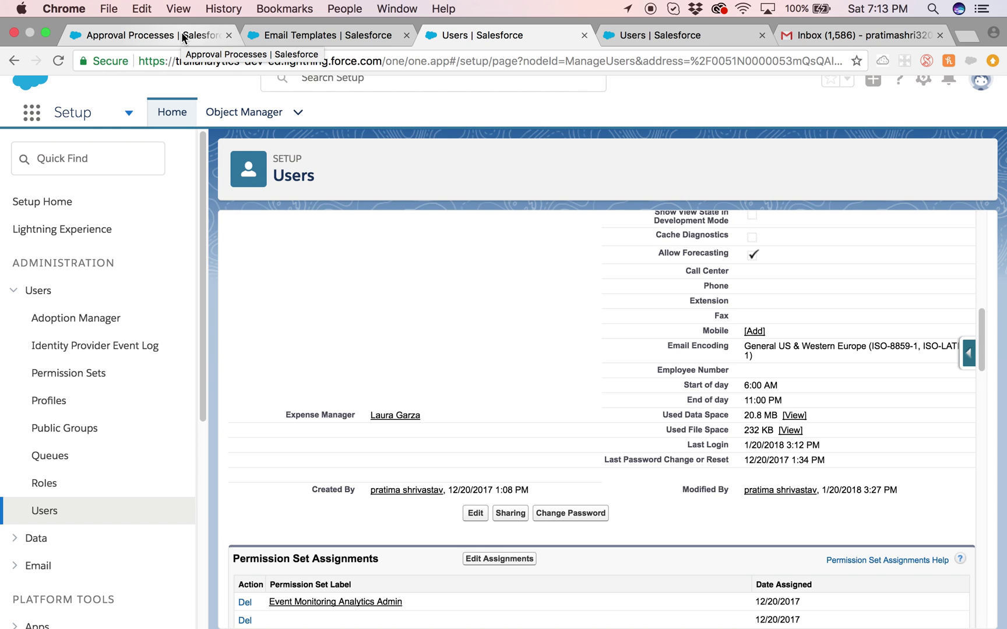
# - Open the Expense Approval process and review its Expense Amount greater than 100 entry criteria
pyautogui.click(183, 36)
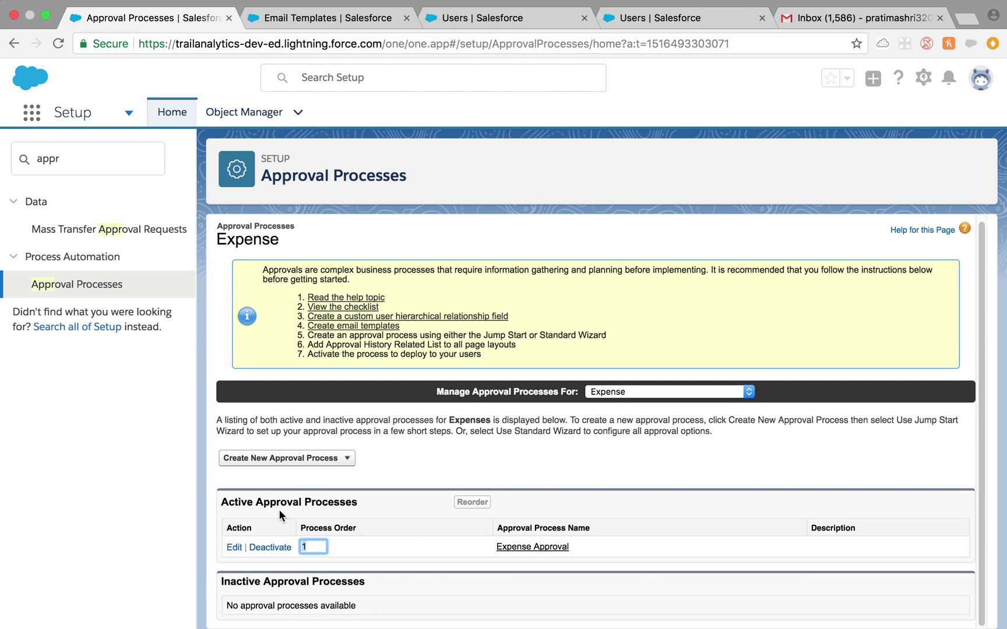
pyautogui.click(548, 551)
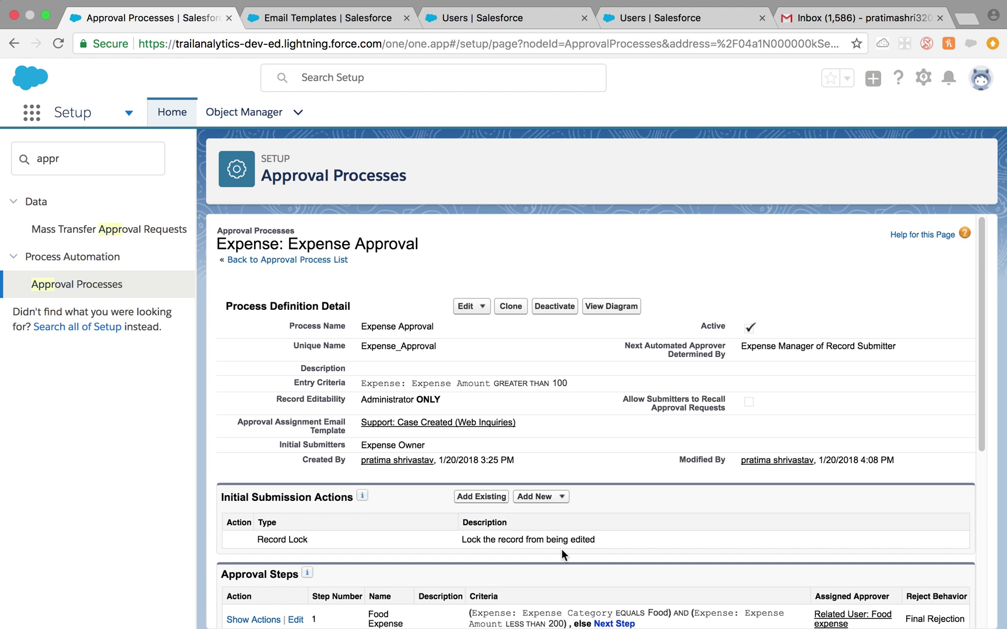
pyautogui.scroll(-2, 561, 548)
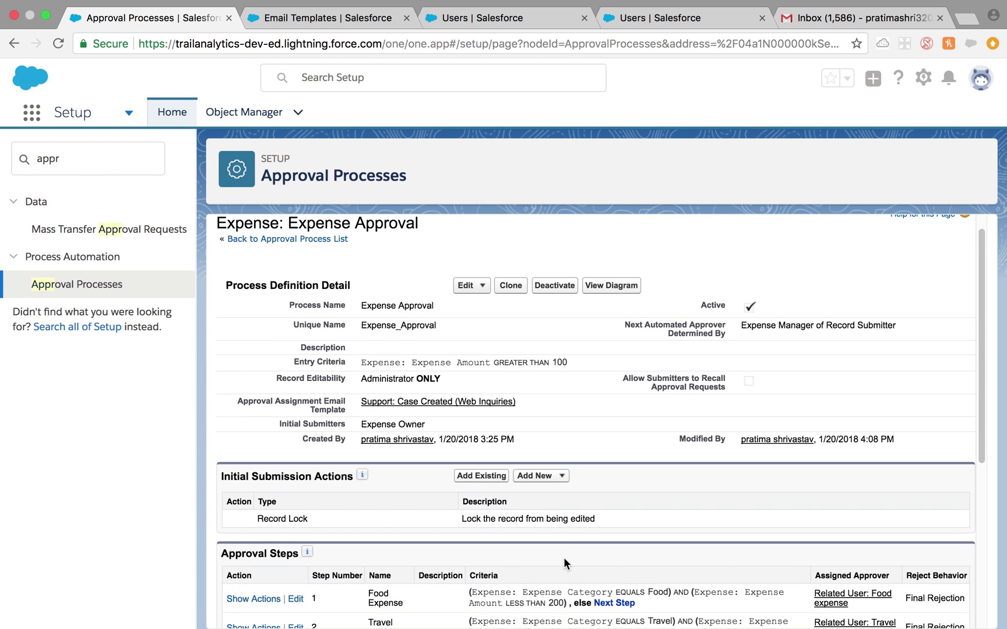
pyautogui.scroll(-2, 563, 557)
pyautogui.scroll(1, 564, 557)
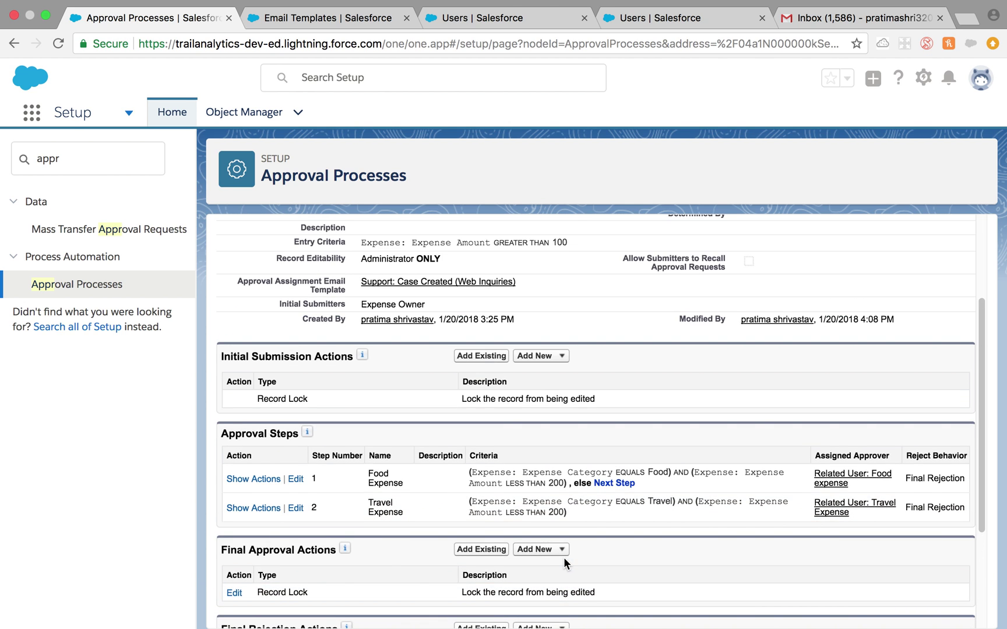
pyautogui.scroll(1, 563, 557)
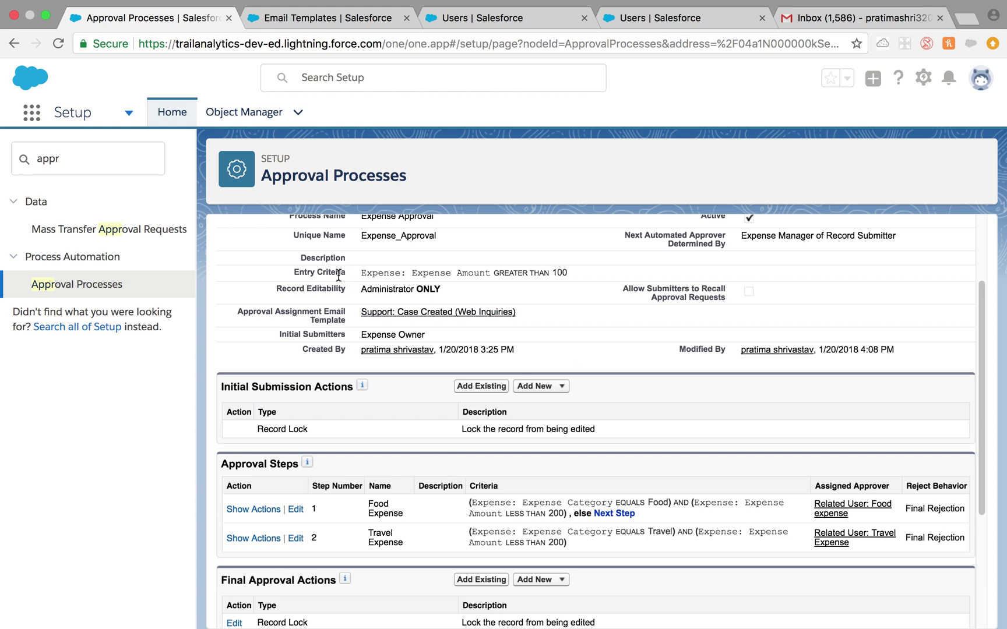
pyautogui.moveTo(292, 273); pyautogui.dragTo(570, 273)
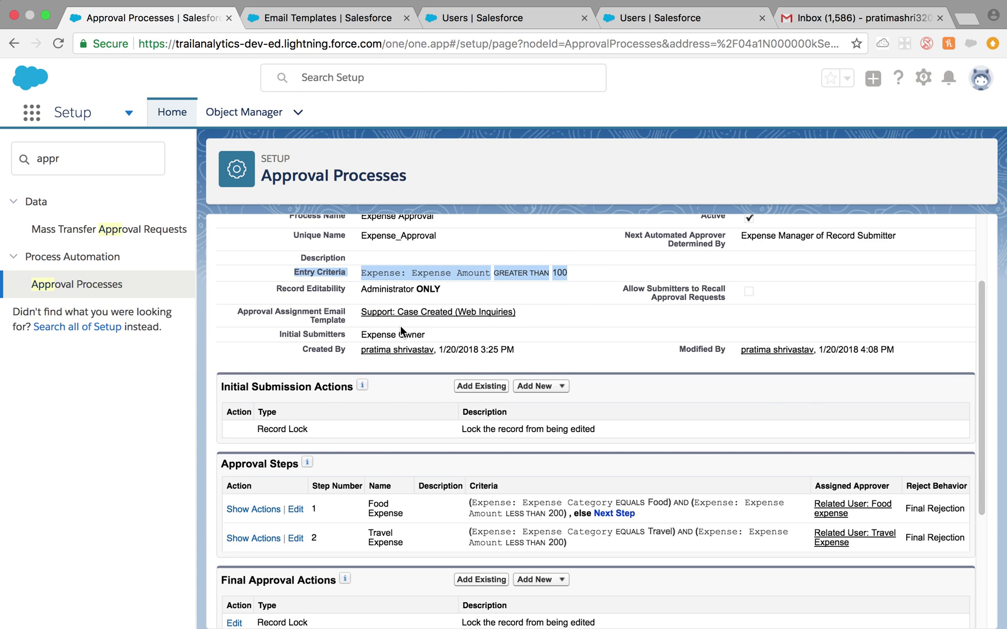
pyautogui.scroll(1, 311, 285)
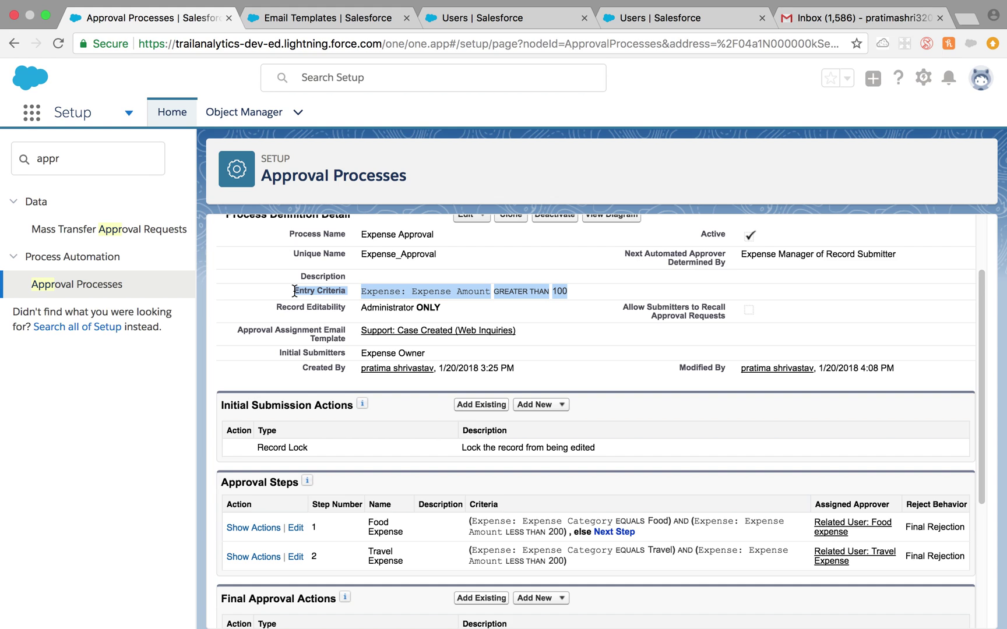
pyautogui.click(294, 291)
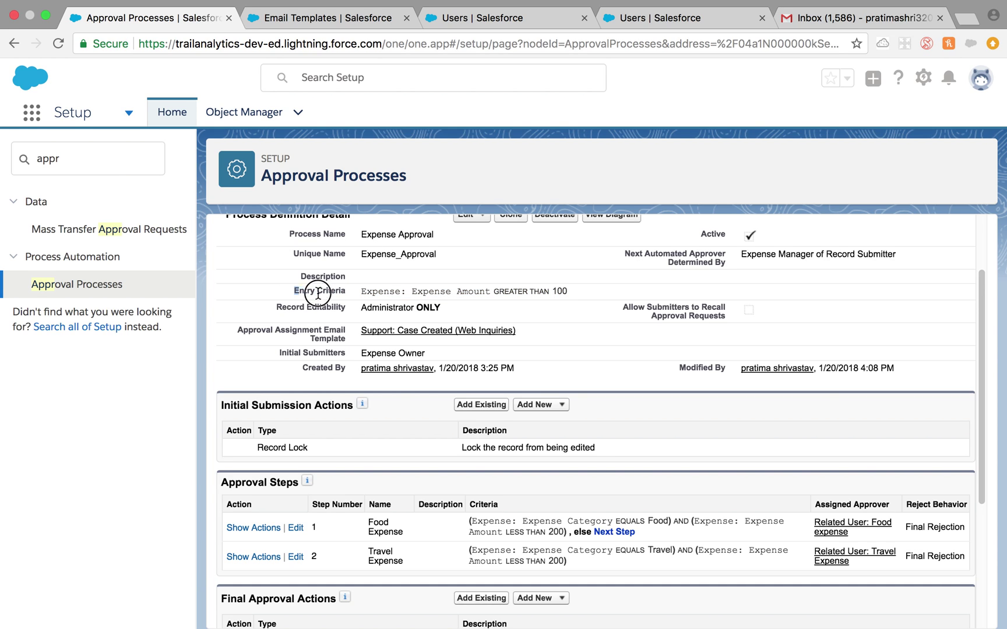
pyautogui.keyDown('shift'); pyautogui.click(576, 290); pyautogui.keyUp('shift')
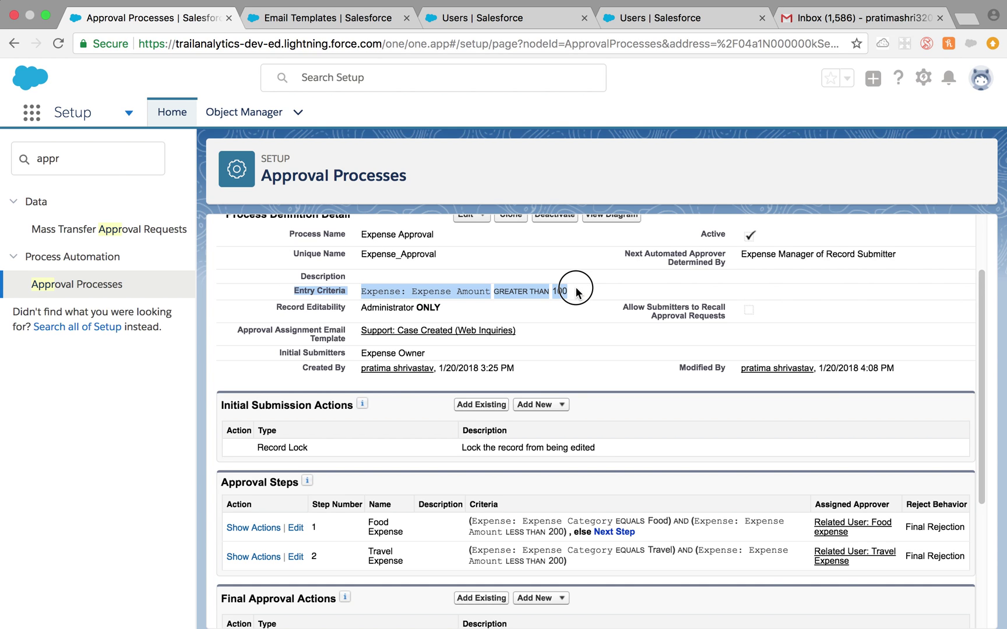
pyautogui.scroll(1, 597, 387)
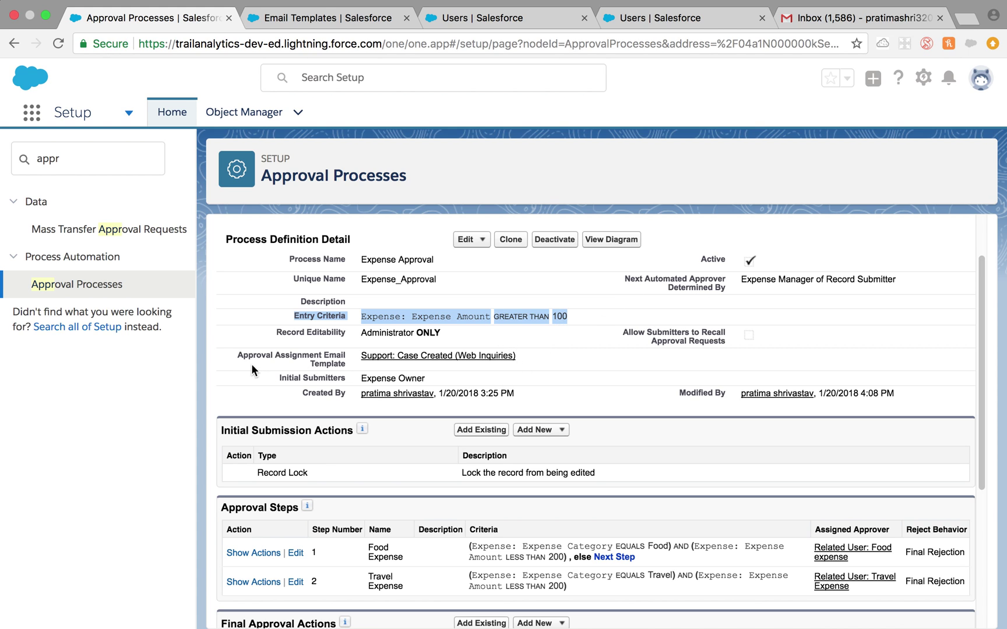
pyautogui.moveTo(237, 353); pyautogui.dragTo(346, 369)
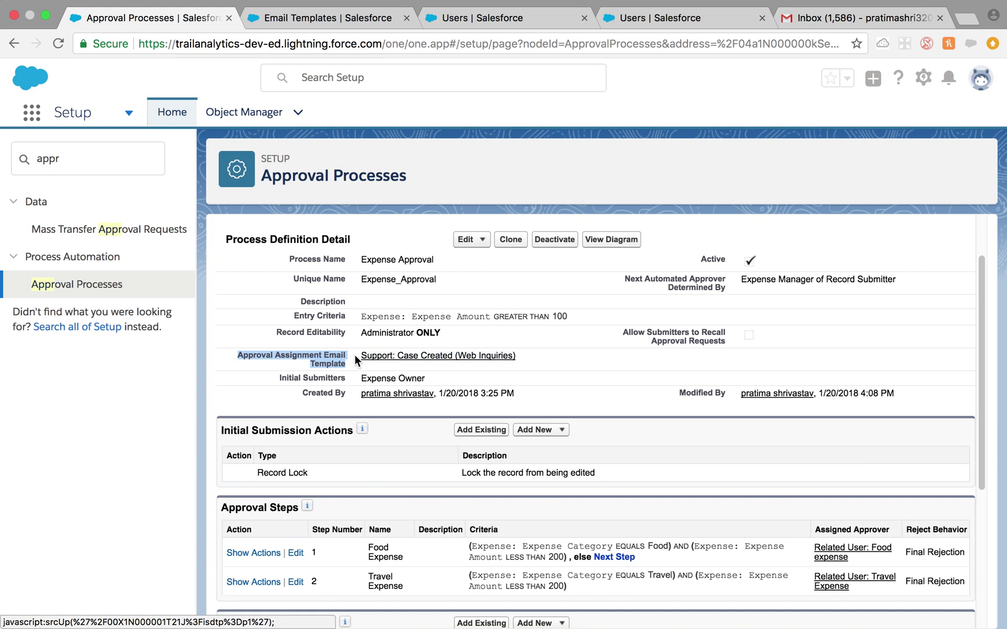
pyautogui.moveTo(357, 357); pyautogui.dragTo(540, 355)
pyautogui.scroll(-1, 523, 440)
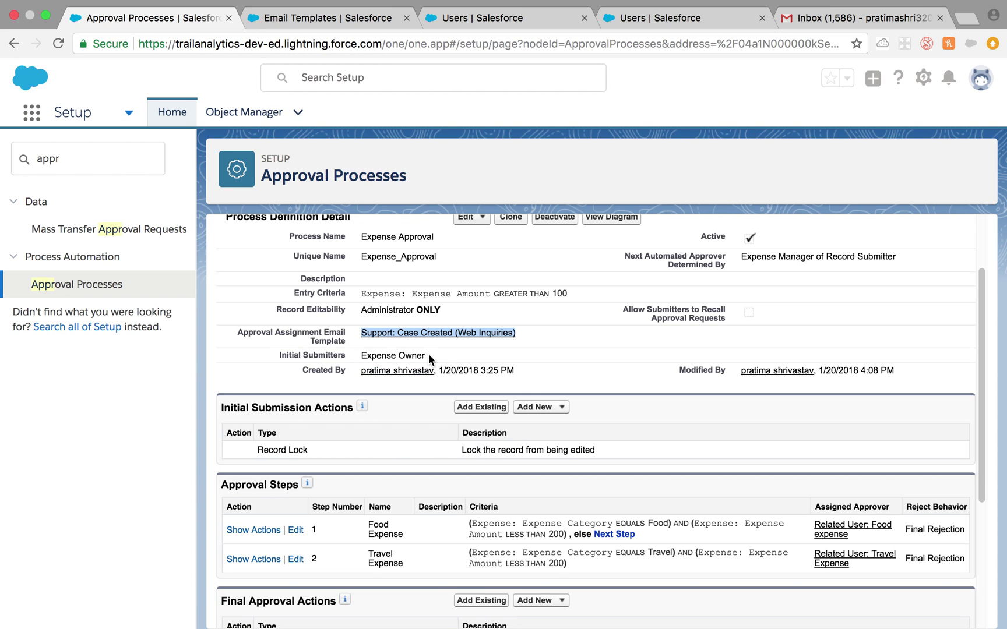
pyautogui.scroll(-2, 470, 388)
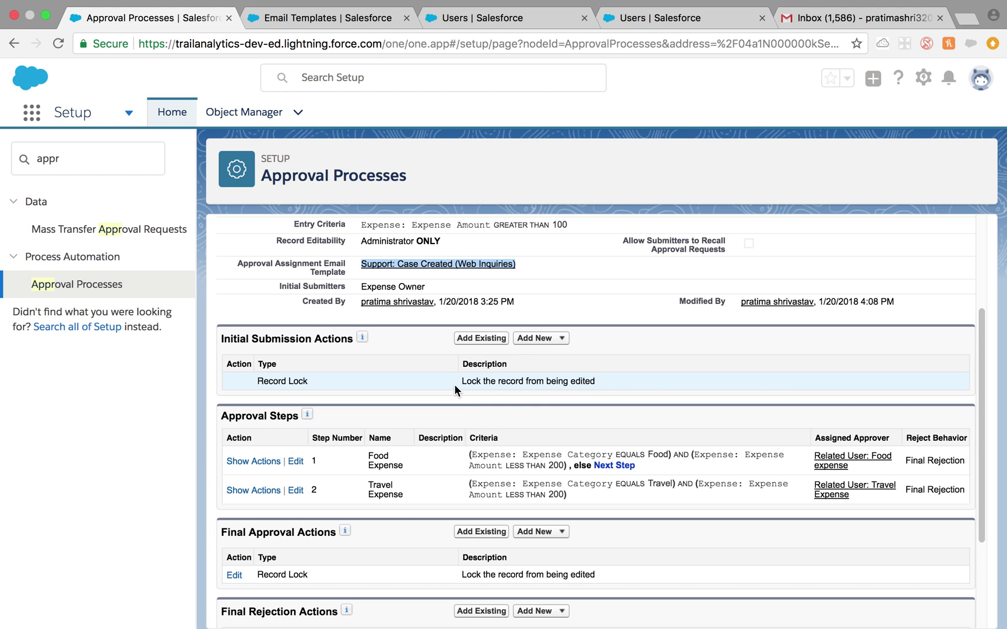
pyautogui.scroll(-1, 384, 411)
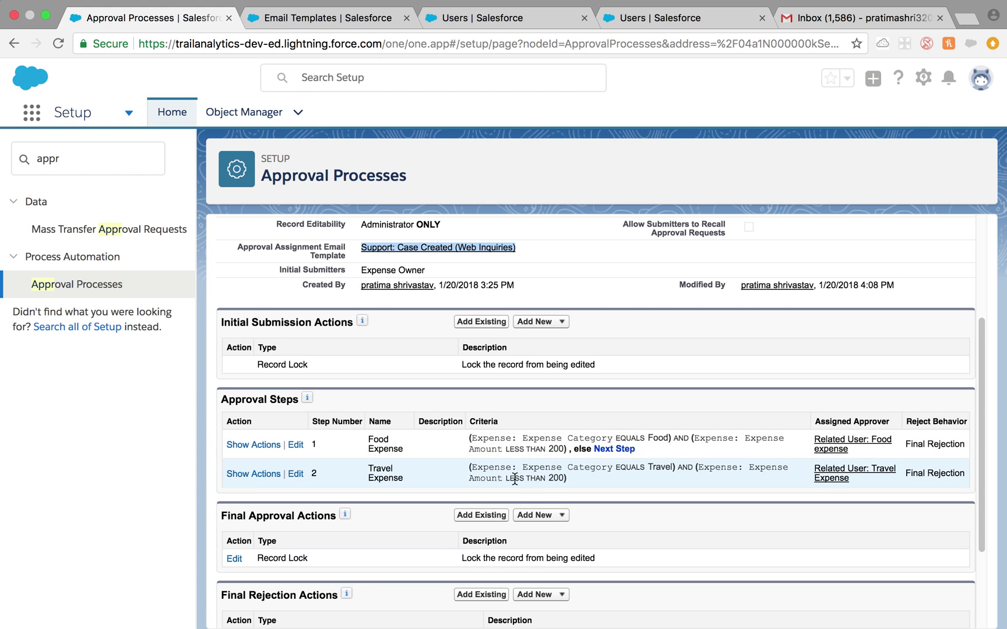
pyautogui.click(261, 445)
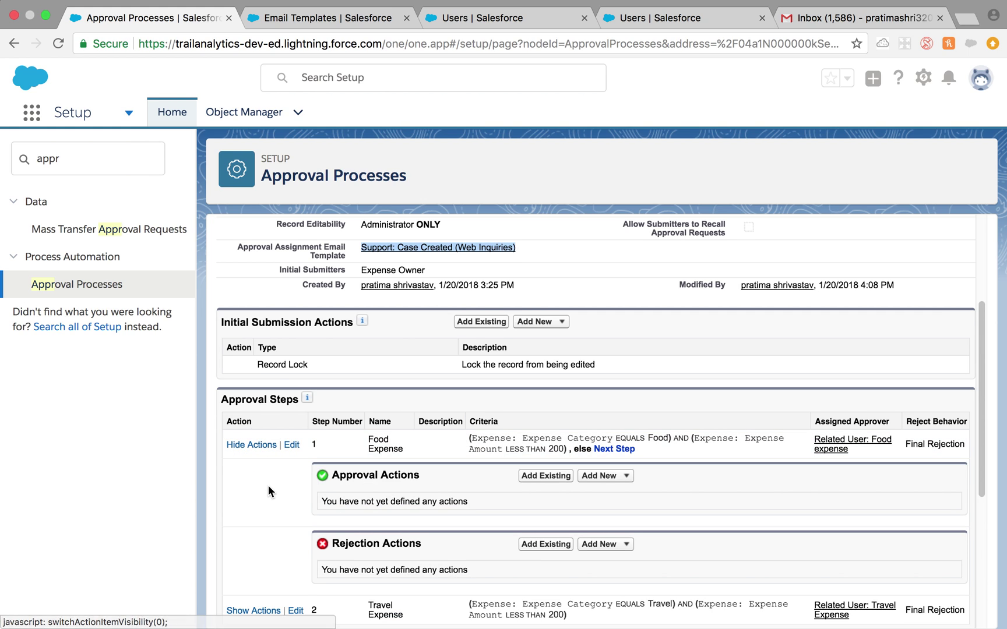
pyautogui.scroll(-1, 268, 485)
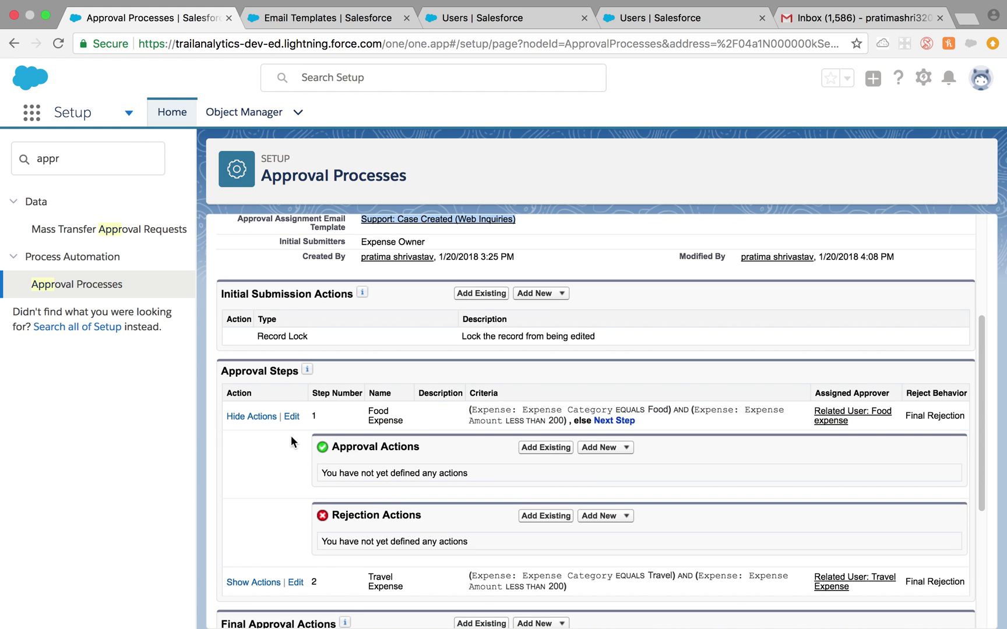
pyautogui.click(607, 450)
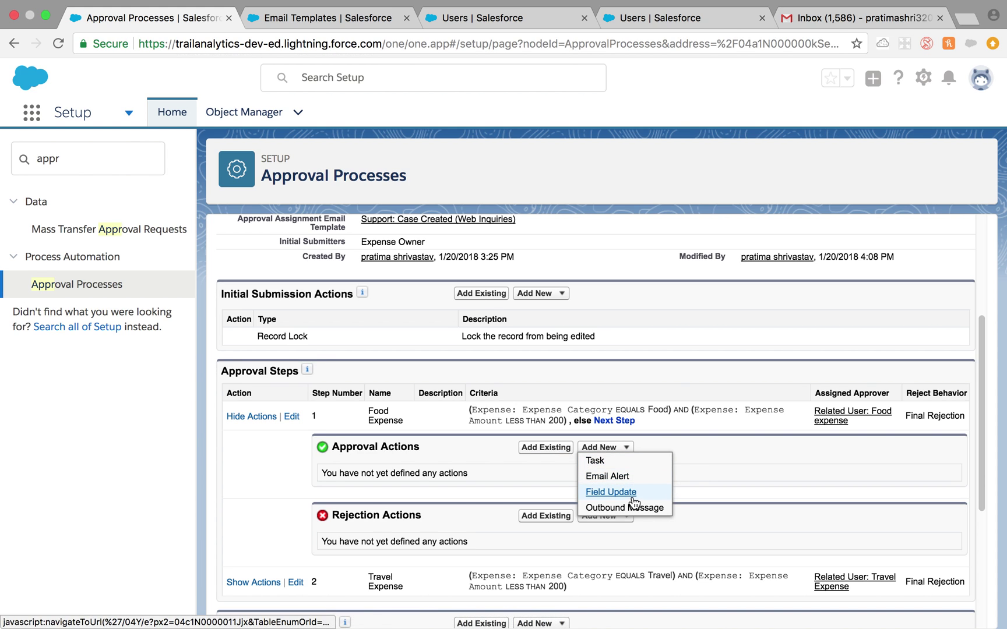
pyautogui.click(627, 449)
pyautogui.scroll(-3, 639, 476)
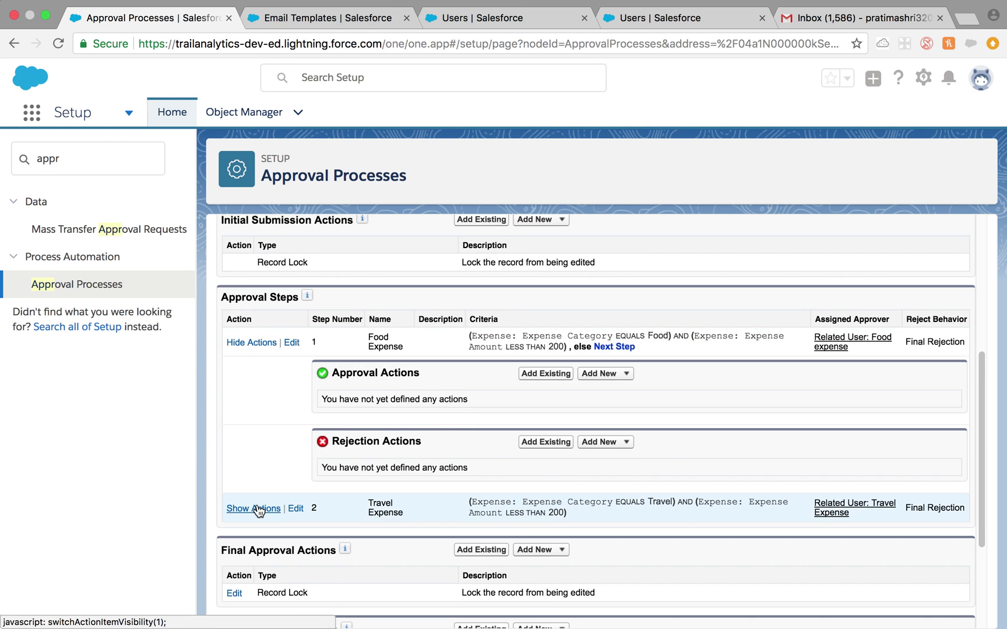
pyautogui.scroll(-3, 260, 507)
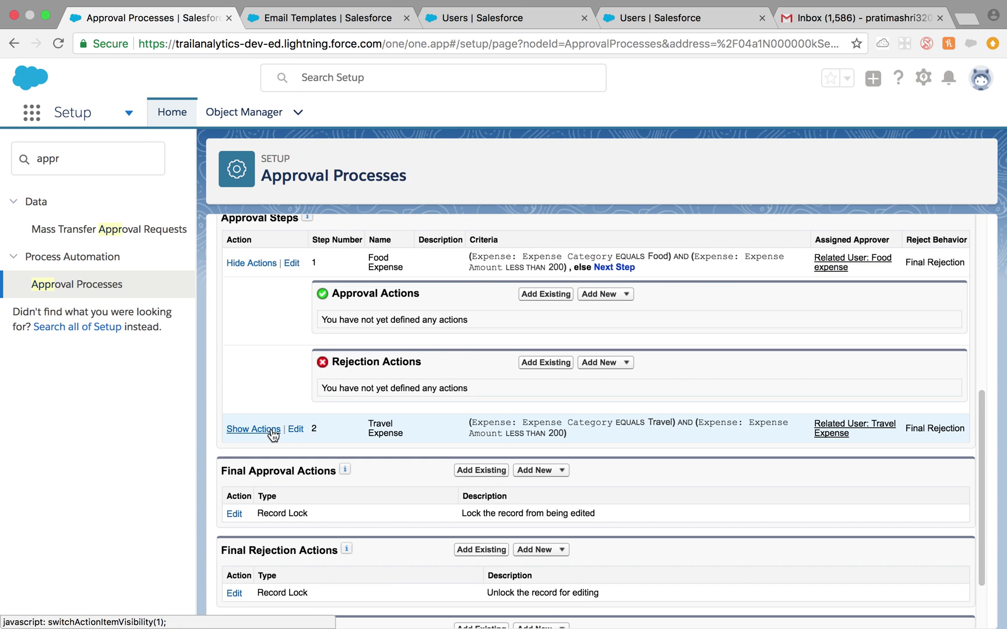
pyautogui.scroll(-1, 272, 433)
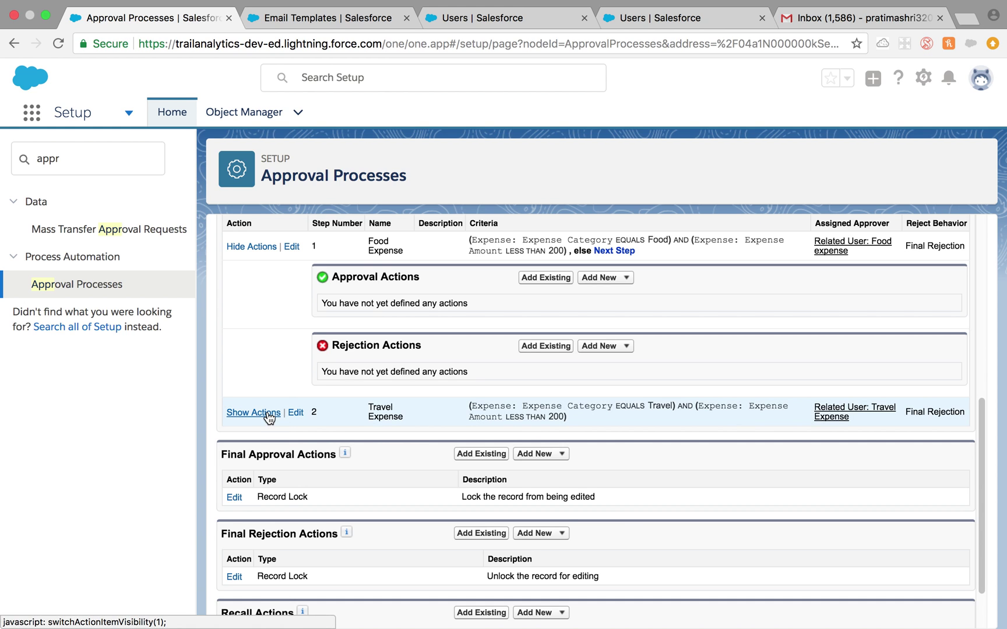
pyautogui.click(268, 414)
pyautogui.scroll(-3, 298, 472)
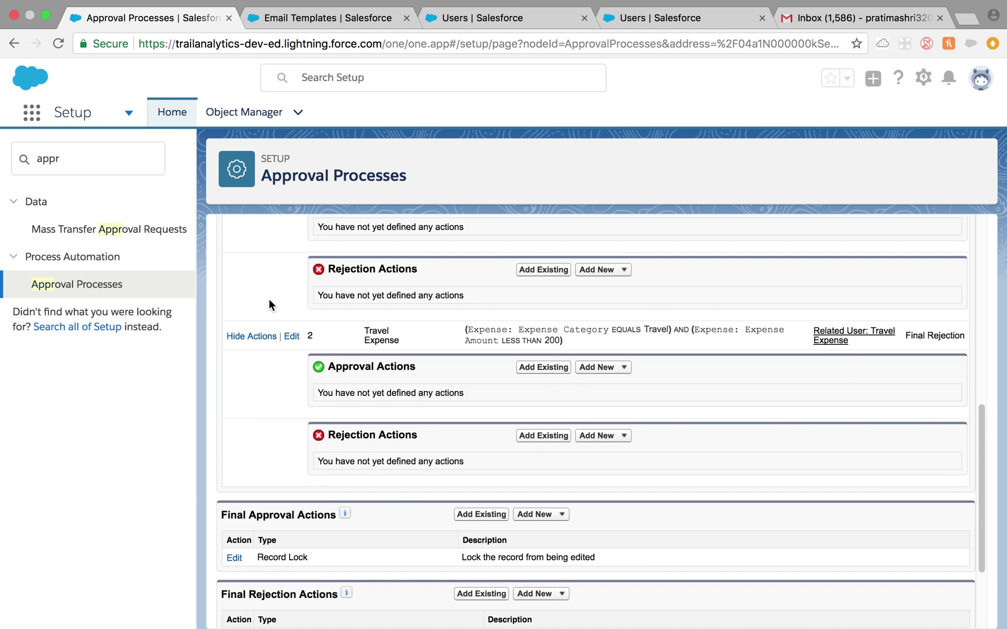
pyautogui.click(266, 335)
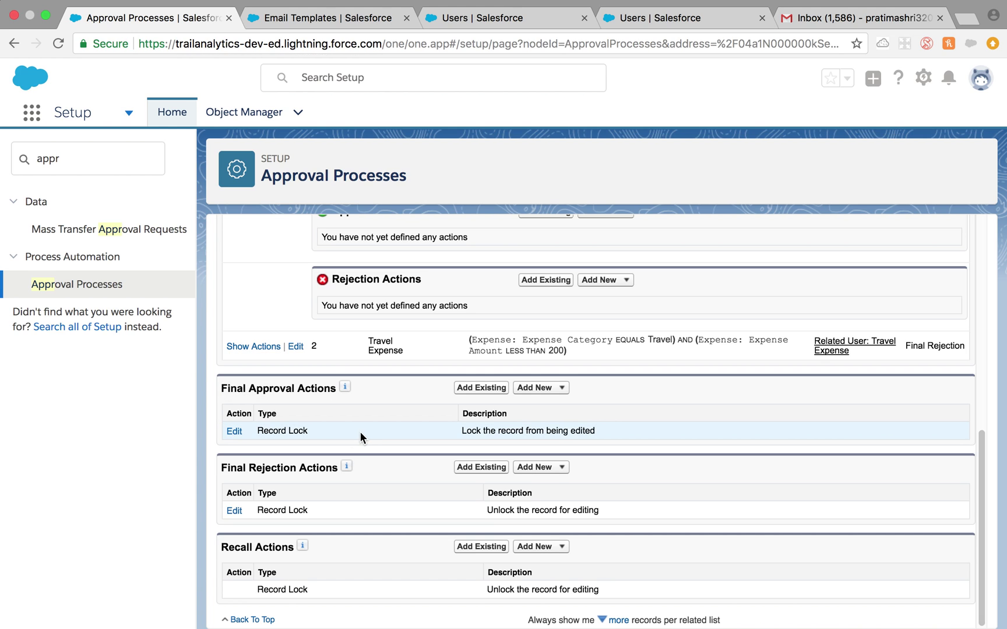
pyautogui.click(562, 389)
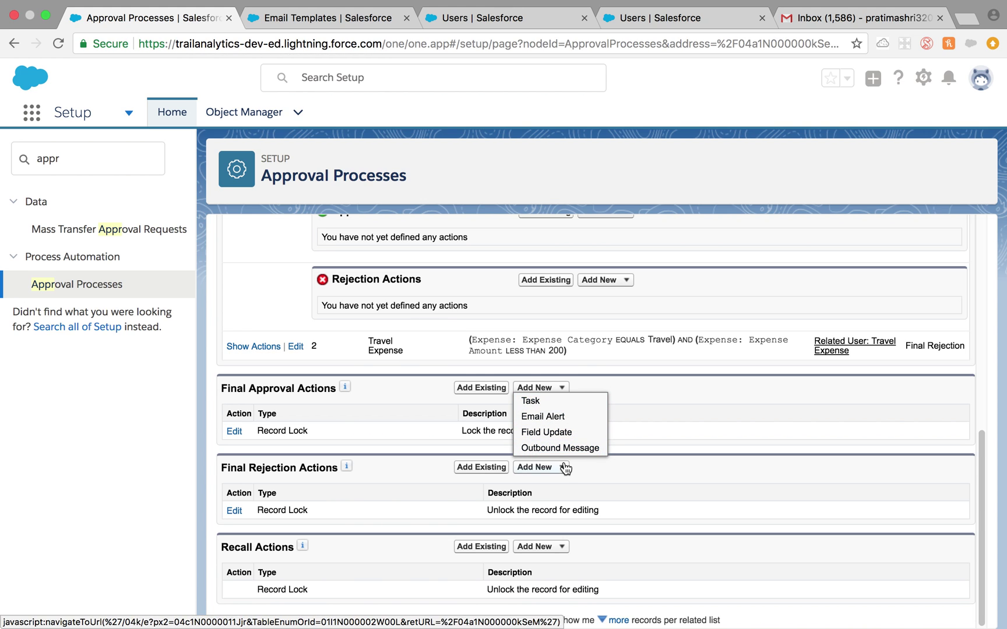
pyautogui.click(415, 385)
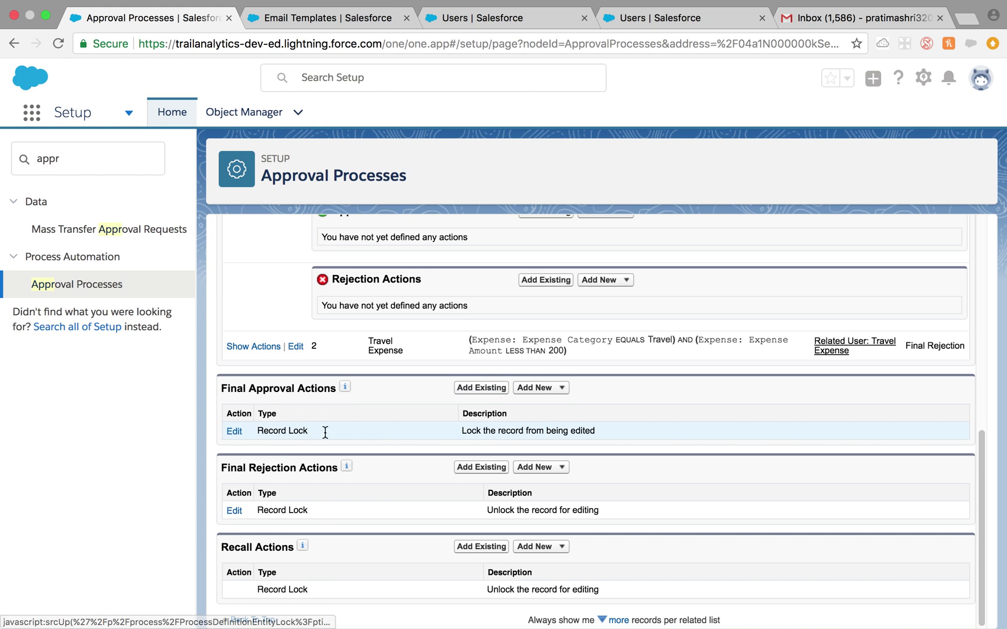
pyautogui.moveTo(442, 431); pyautogui.dragTo(609, 434)
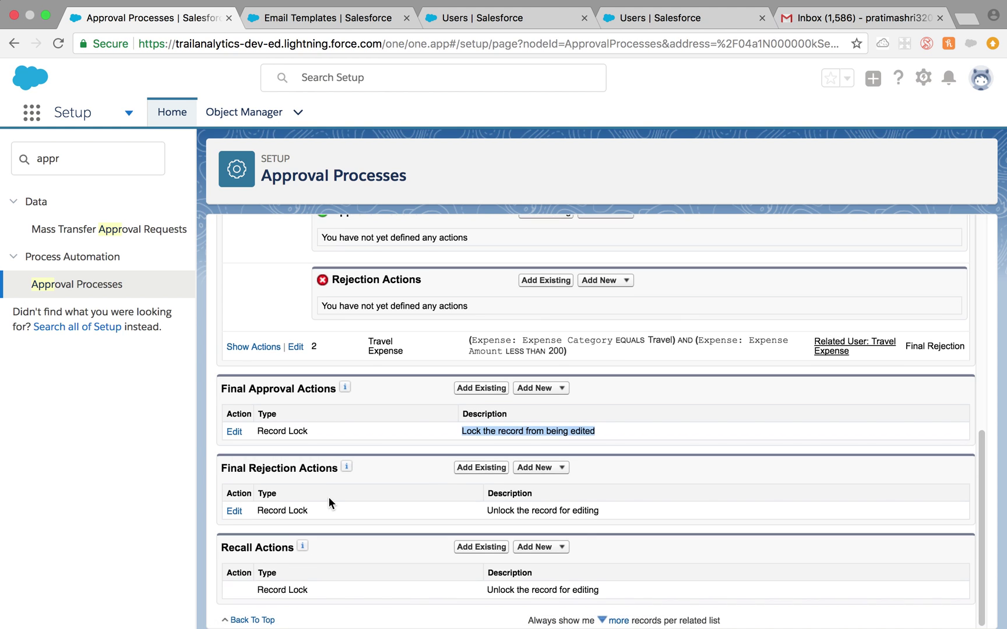
pyautogui.scroll(9, 341, 490)
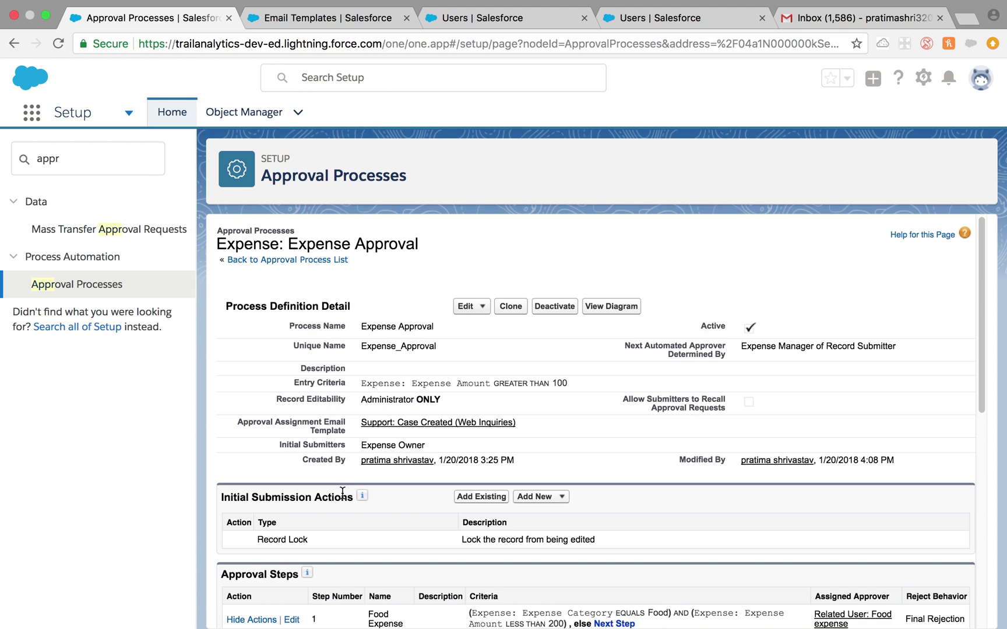
# - Deactivate Expense Approval and start a new approval process for the Expense object
pyautogui.click(102, 283)
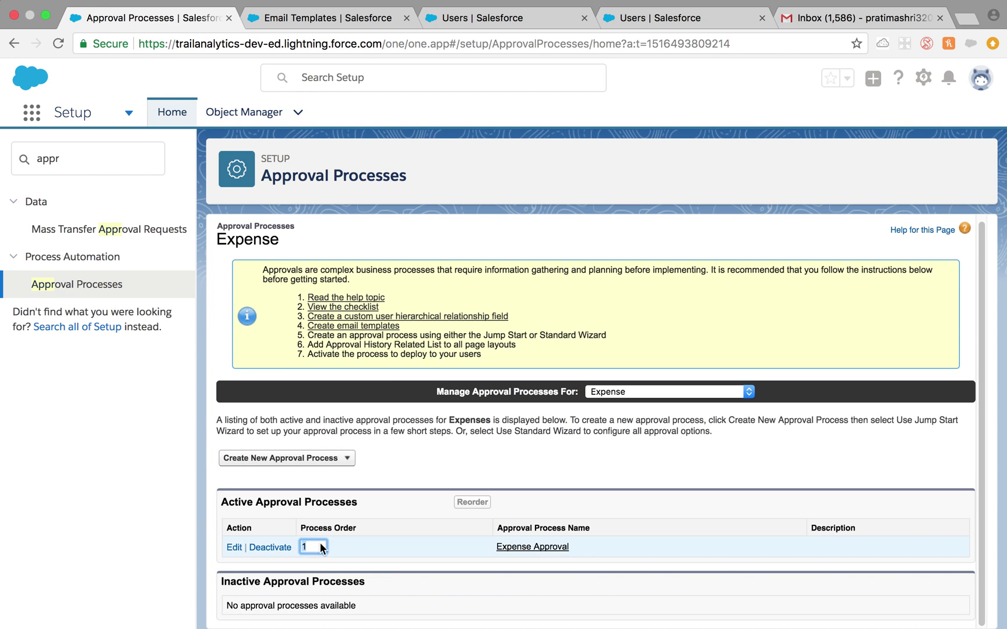
pyautogui.click(269, 548)
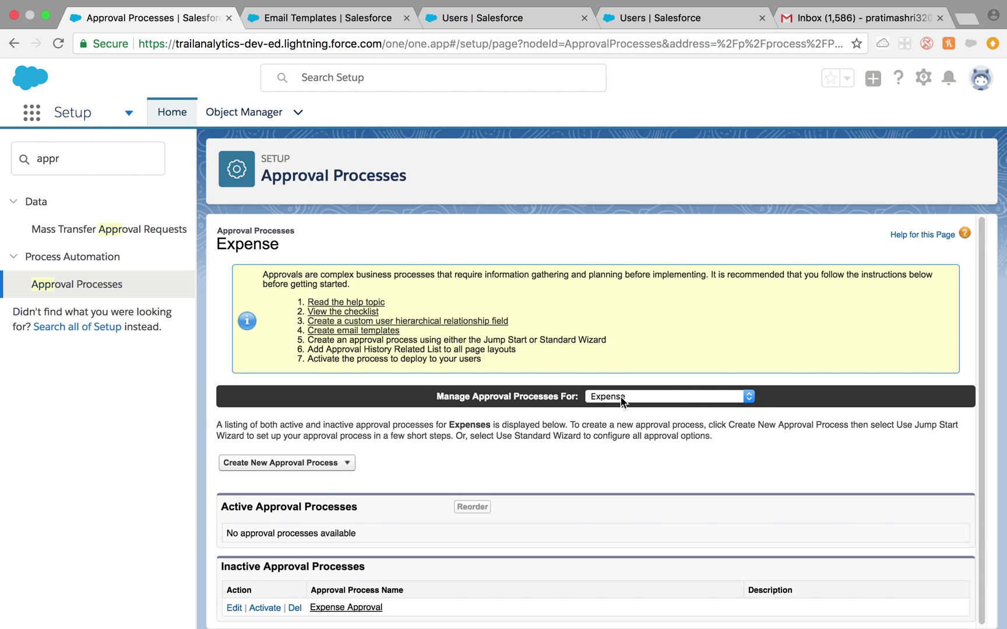
pyautogui.click(749, 398)
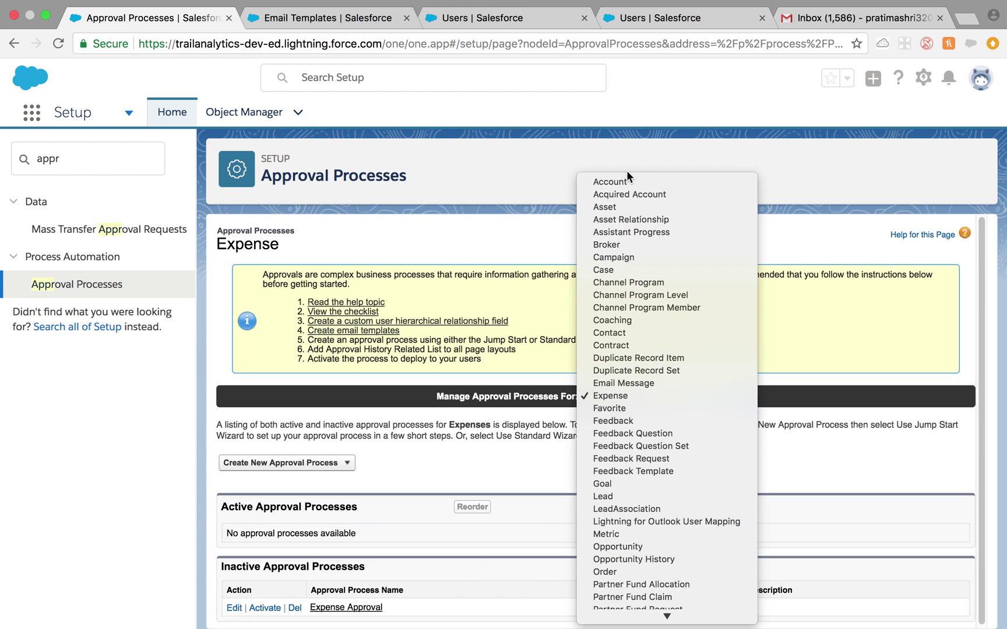
pyautogui.click(800, 372)
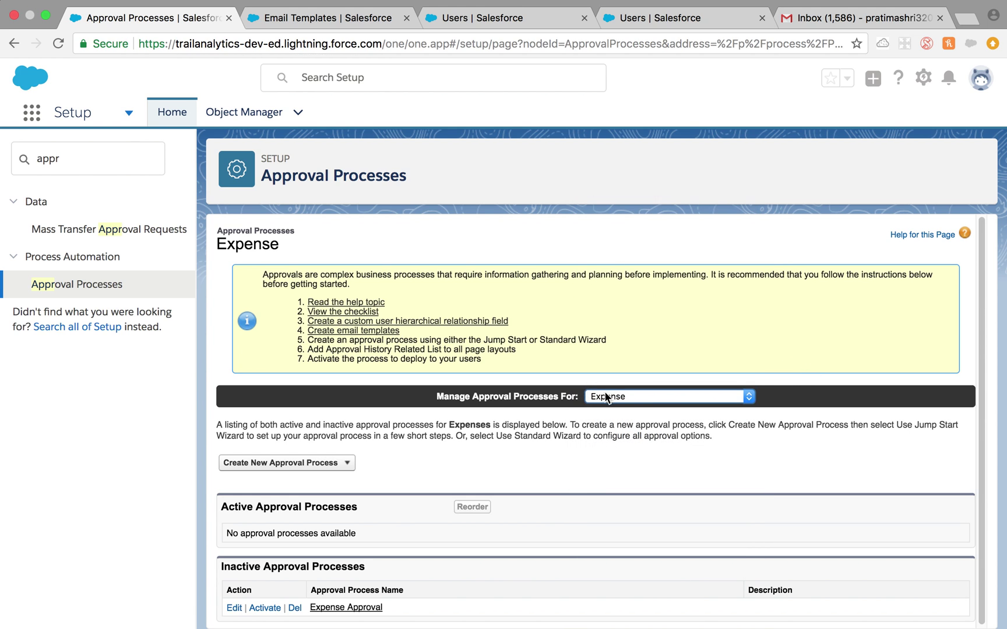
pyautogui.click(348, 462)
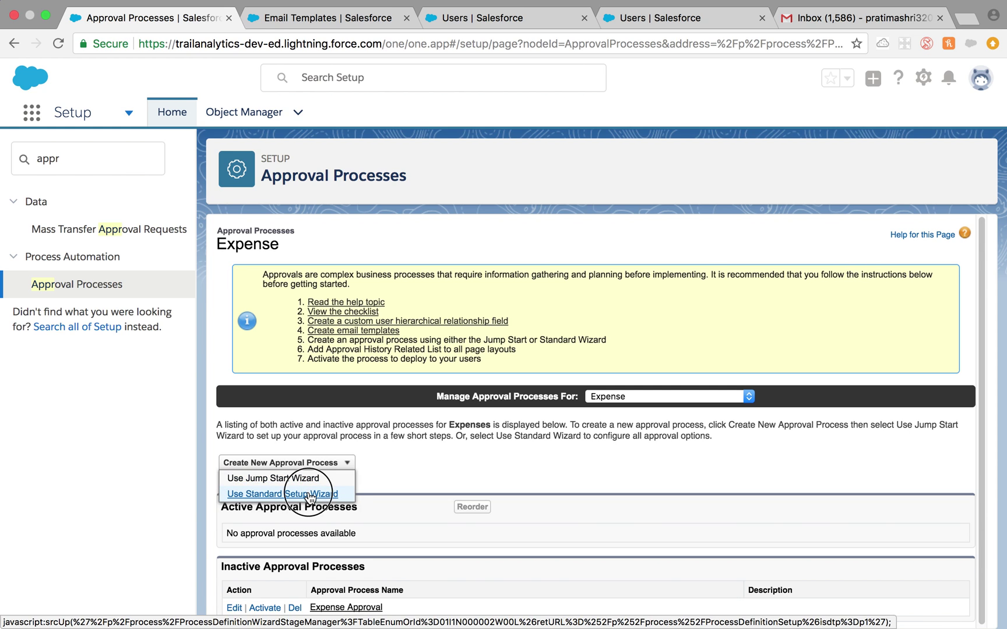
# - Use the standard wizard to name the process 'Expense Approval2' with description 'Test'
pyautogui.click(309, 494)
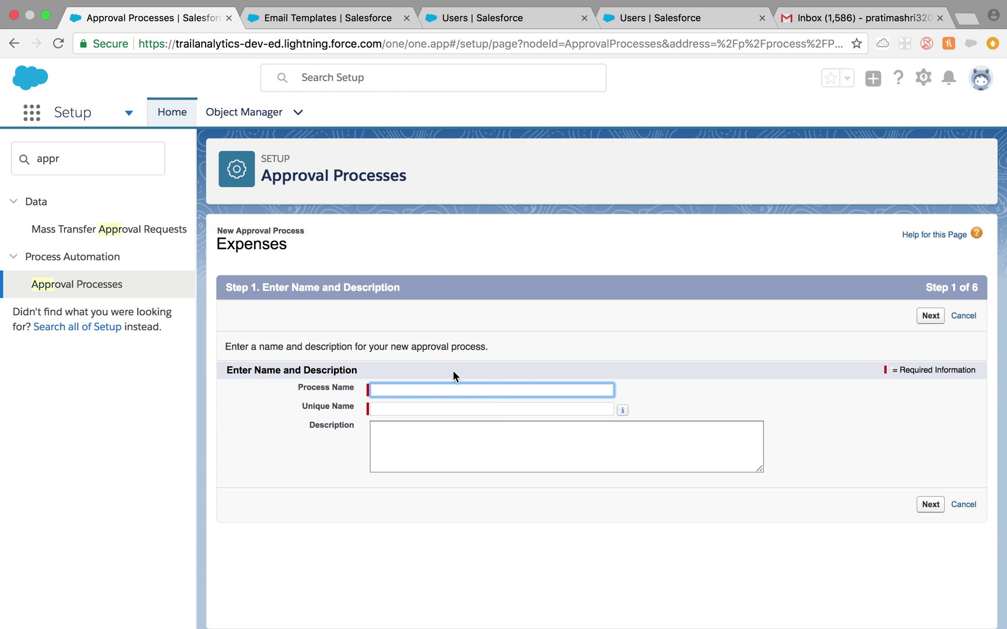
pyautogui.write('Exp')
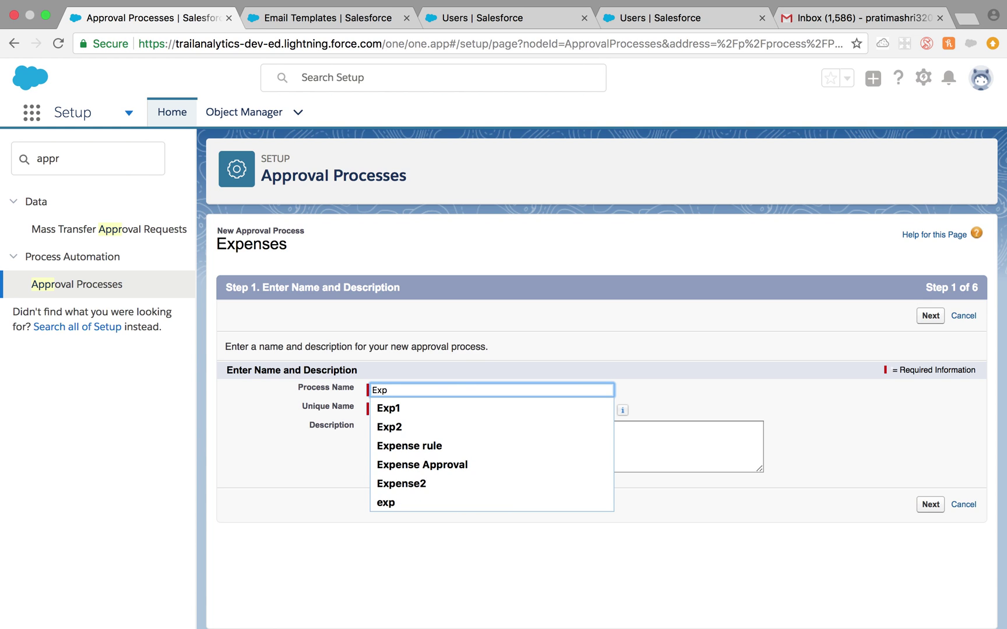
pyautogui.click(483, 465)
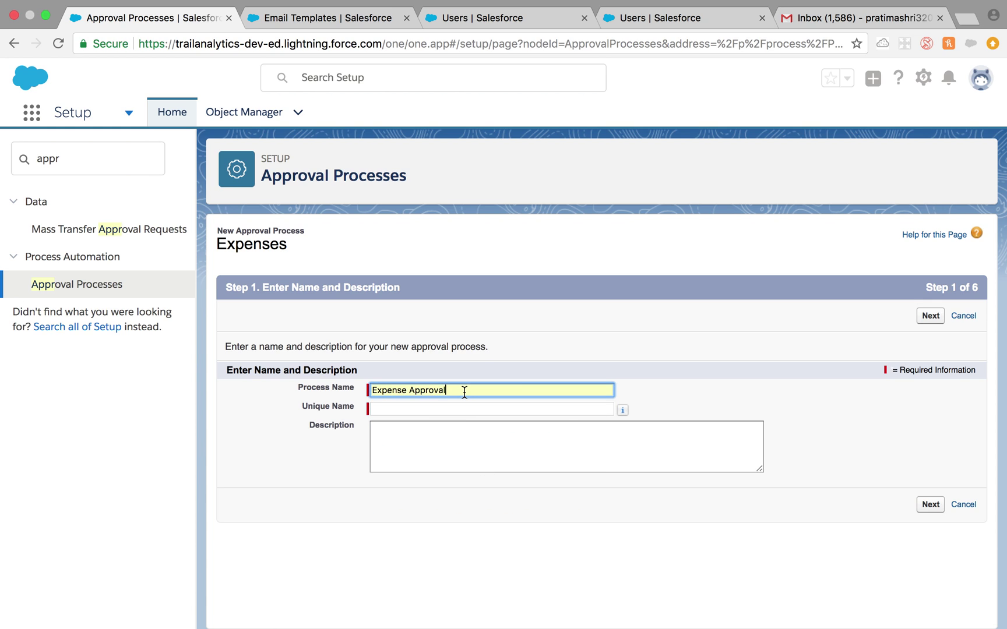
pyautogui.write('2')
pyautogui.click(444, 408)
pyautogui.click(444, 429)
pyautogui.write('Test')
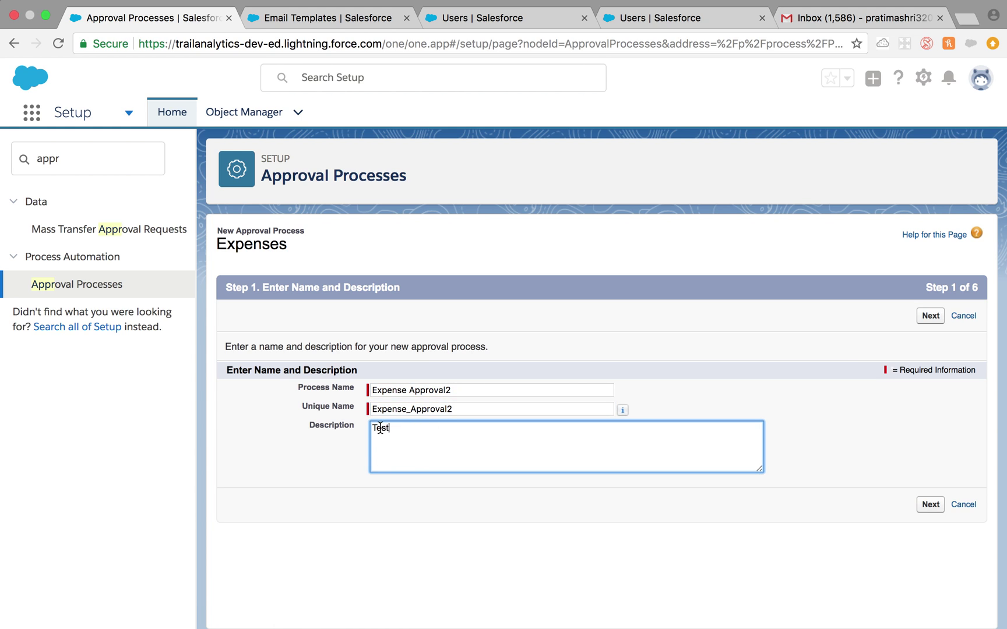
pyautogui.click(930, 321)
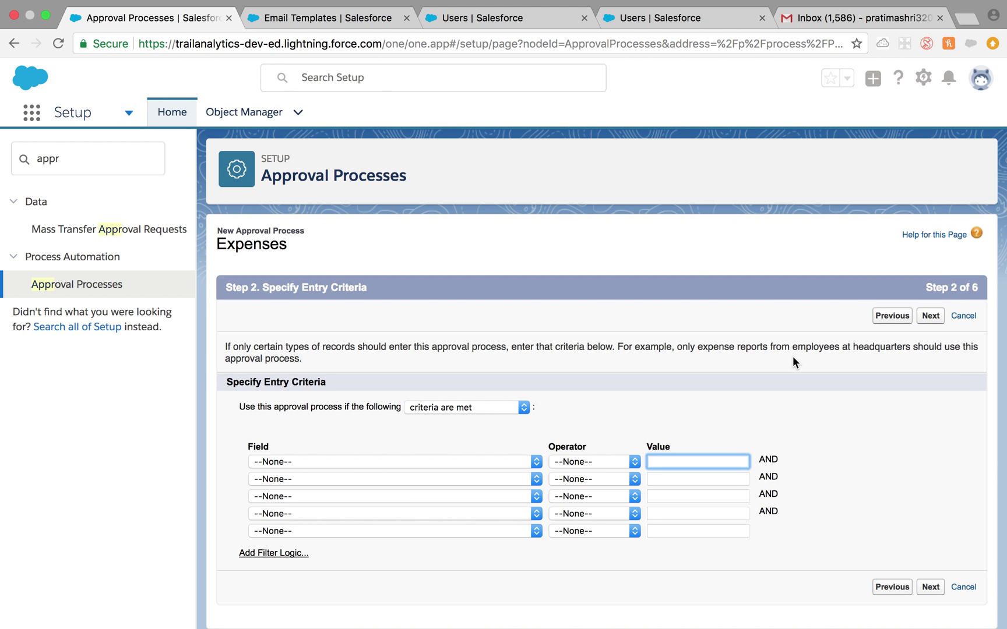
# - Set the entry criterion to Expense: Expense Amount greater than 100
pyautogui.click(535, 462)
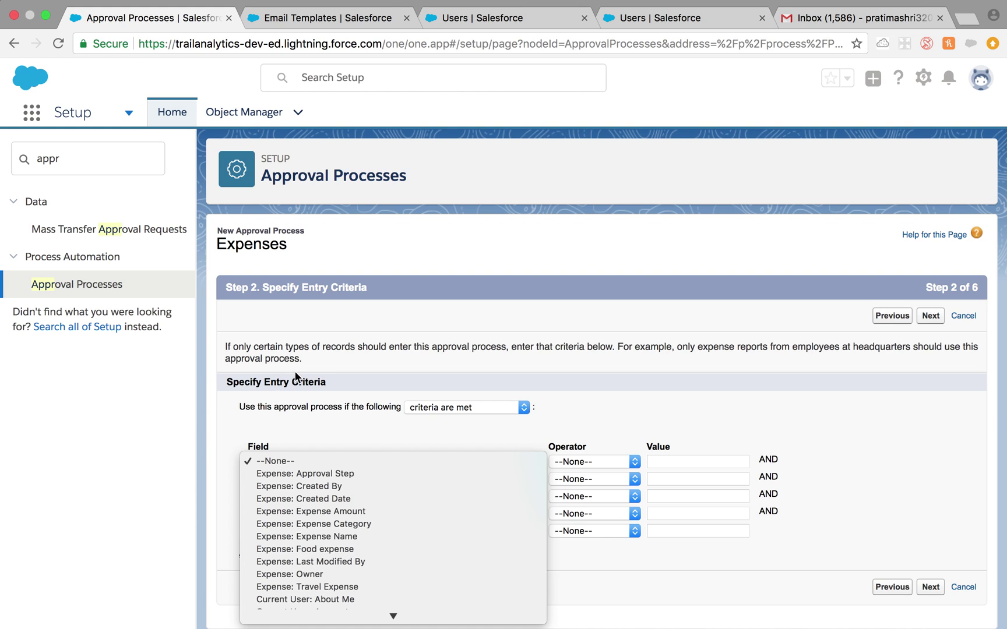
pyautogui.scroll(-1, 406, 536)
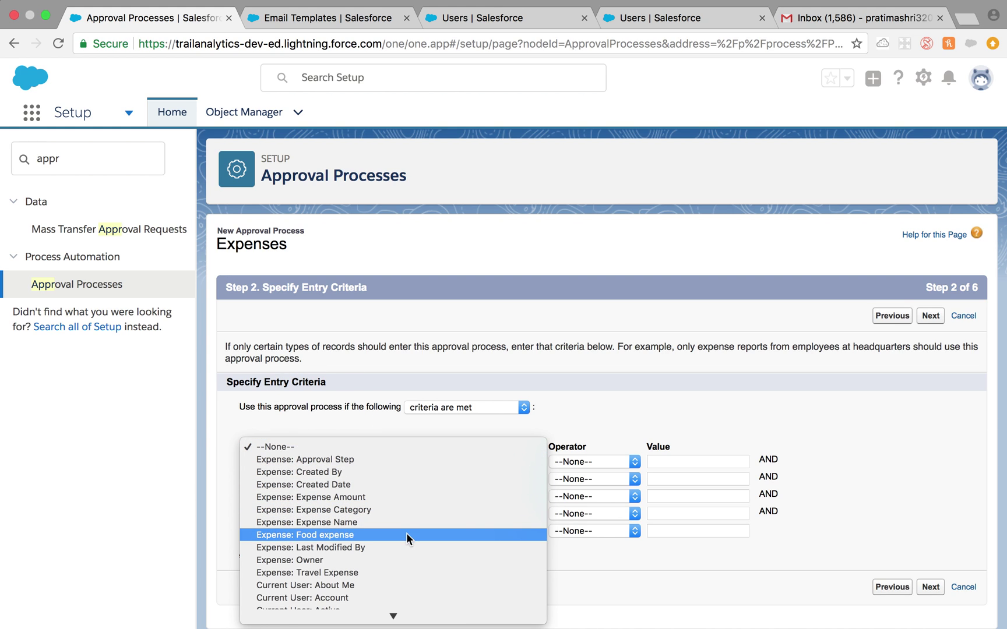
pyautogui.click(396, 500)
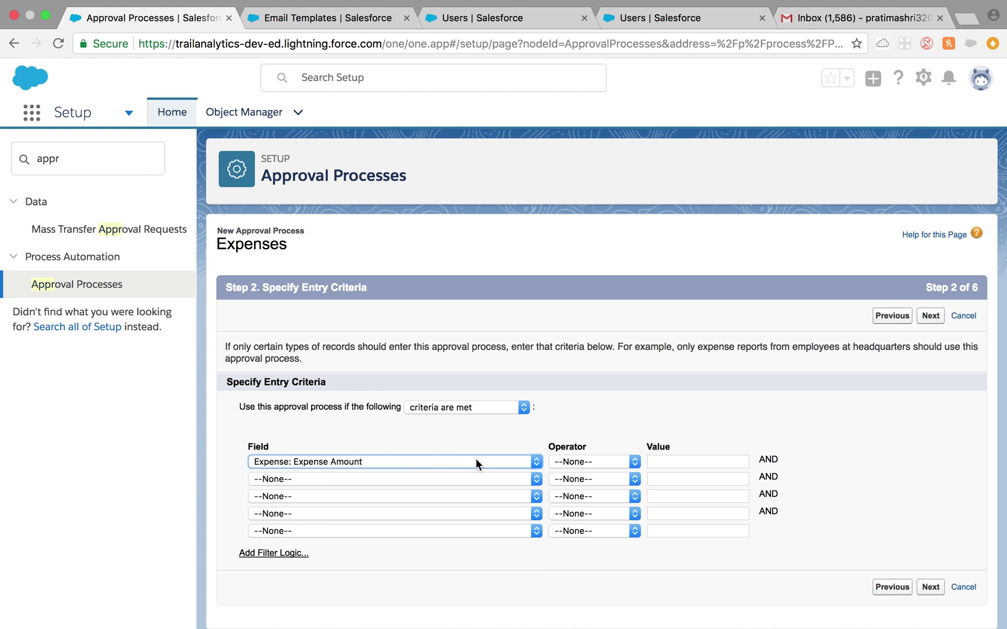
pyautogui.click(634, 465)
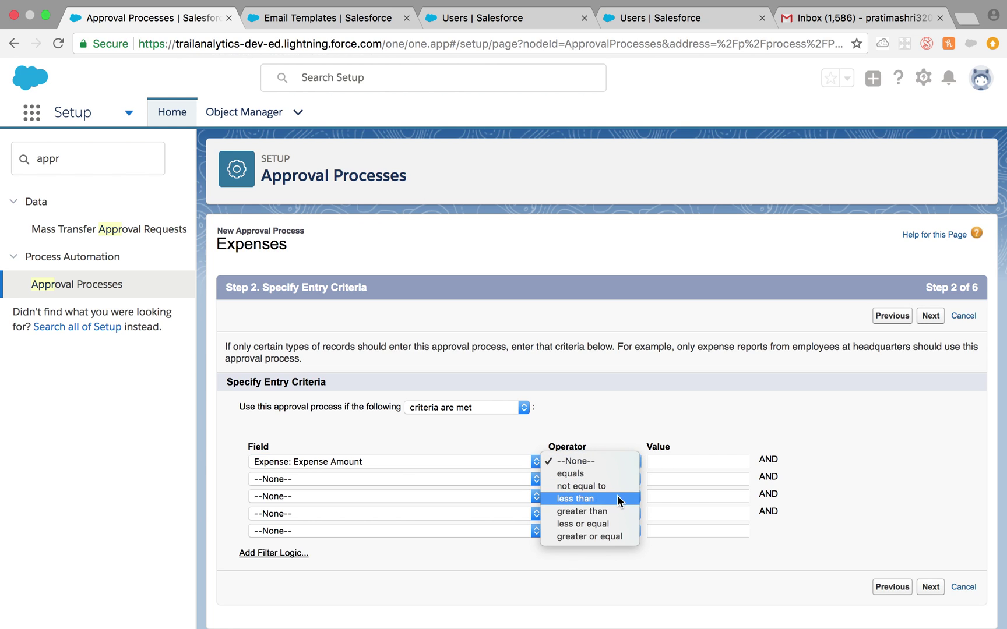
pyautogui.click(617, 510)
pyautogui.click(675, 461)
pyautogui.write('100')
pyautogui.click(680, 475)
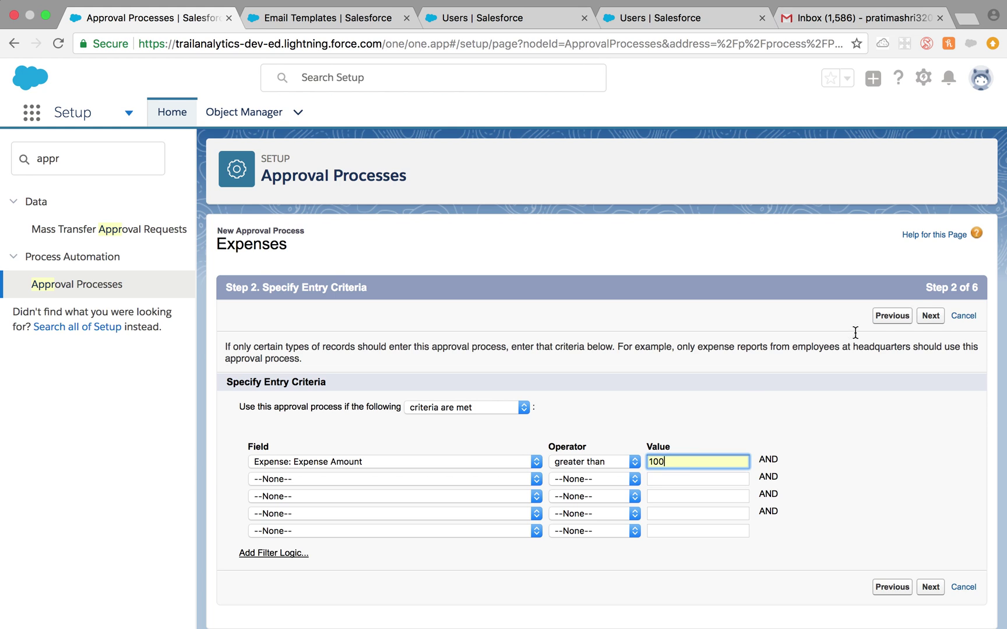
pyautogui.click(931, 316)
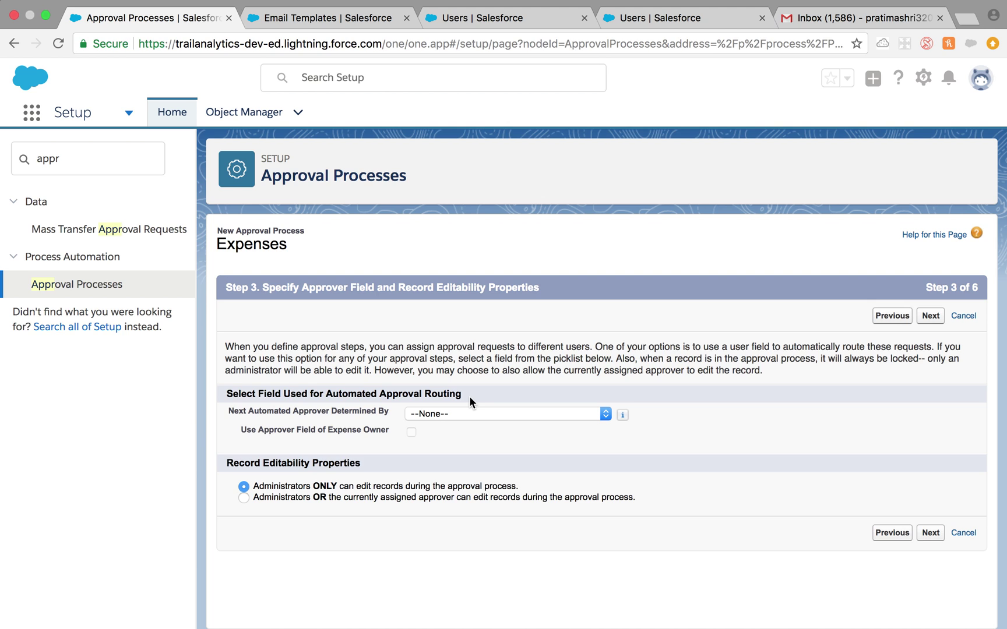
# - Find Expenses through an App Launcher search for 'ex' and open its records list
pyautogui.moveTo(466, 5)
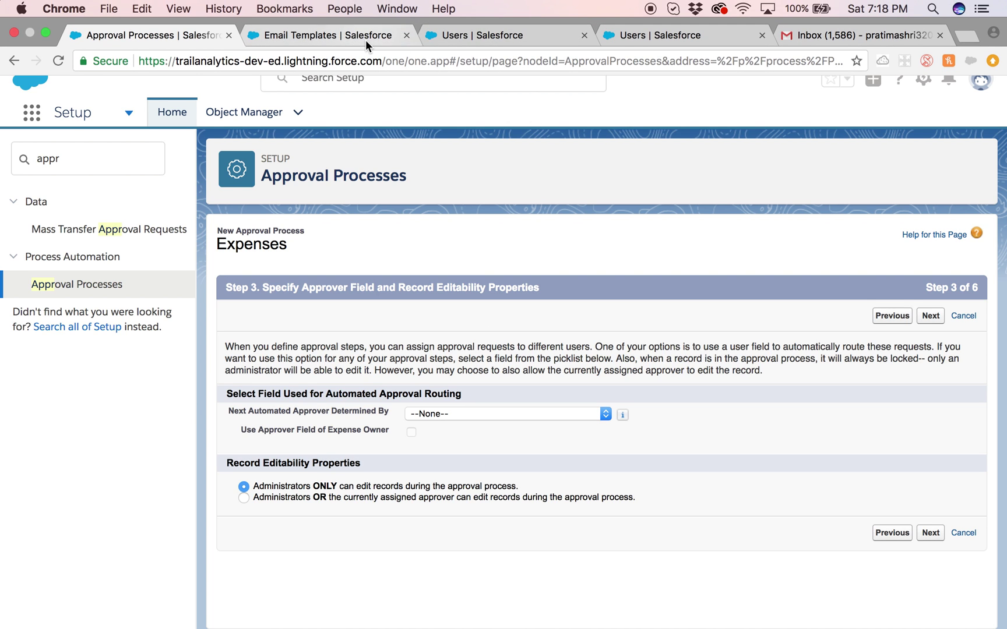
pyautogui.click(362, 39)
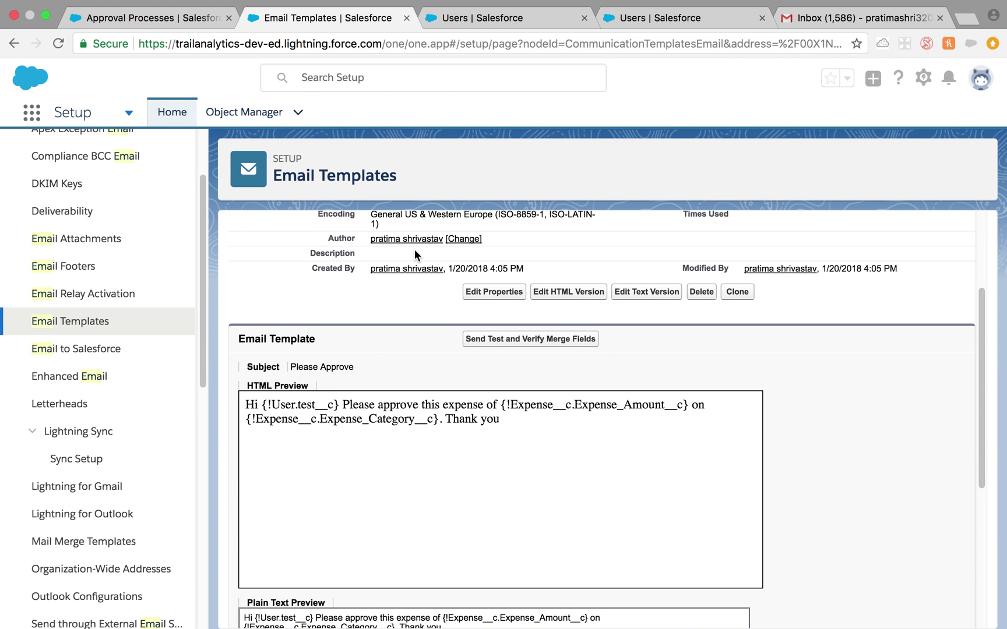
pyautogui.scroll(3, 415, 250)
pyautogui.click(34, 111)
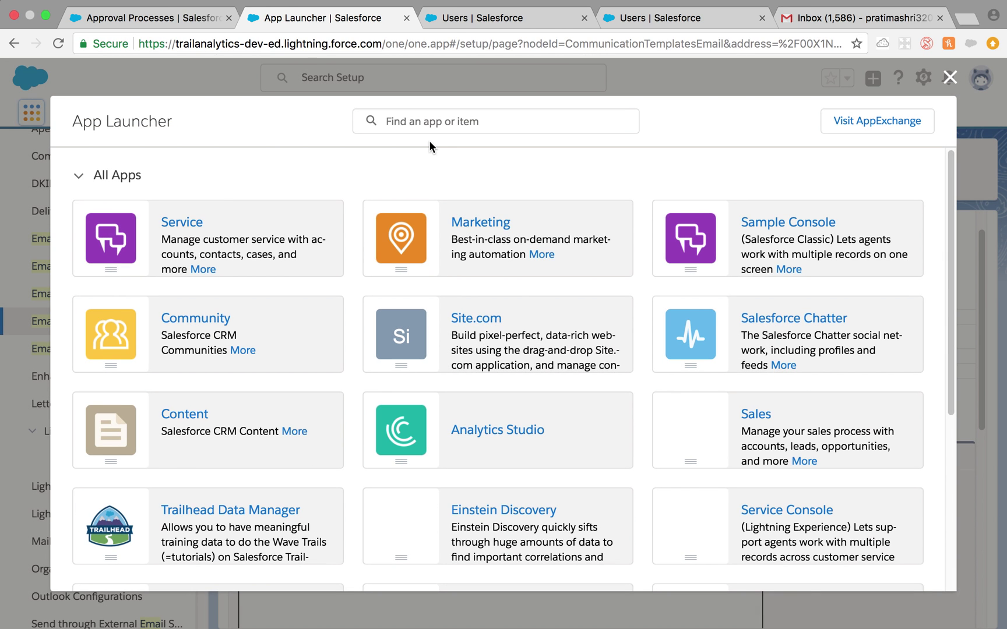
pyautogui.click(433, 119)
pyautogui.write('ex')
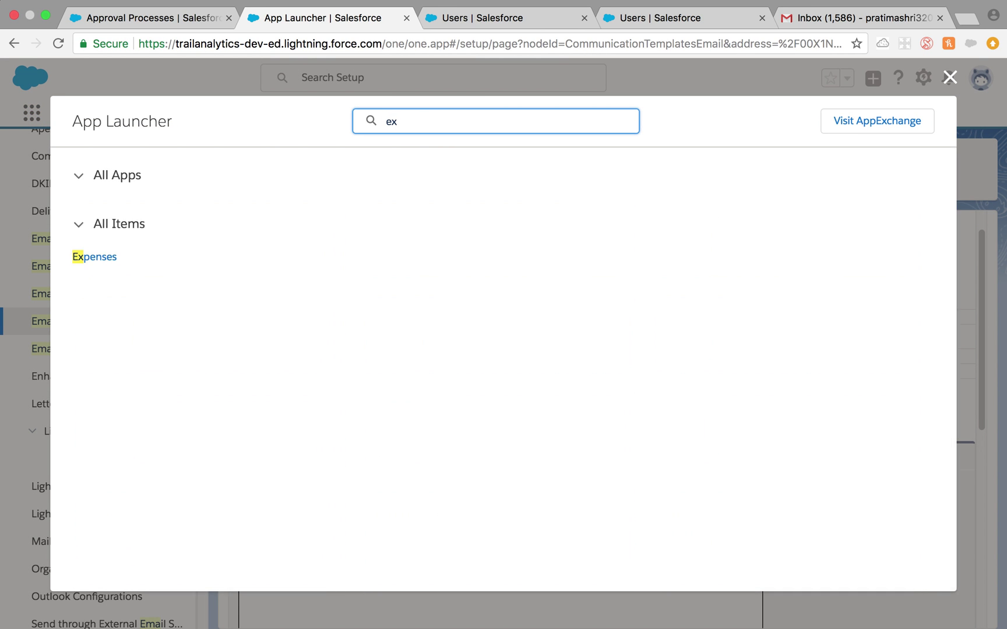
pyautogui.click(109, 260)
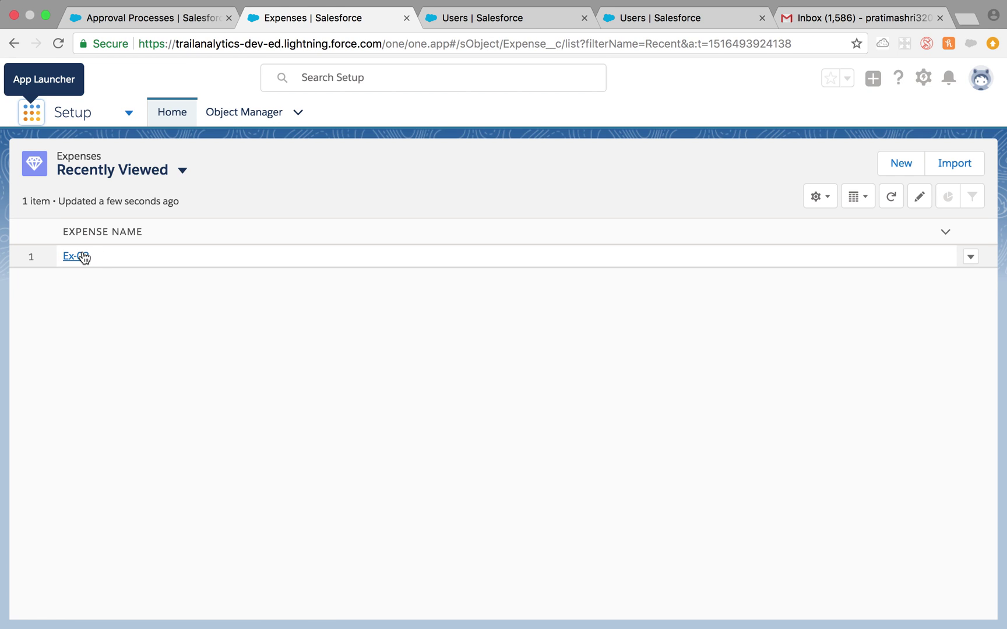
# - Review the Ex-02 record's $190 Travel amount and its Food and Travel approvers
pyautogui.click(81, 257)
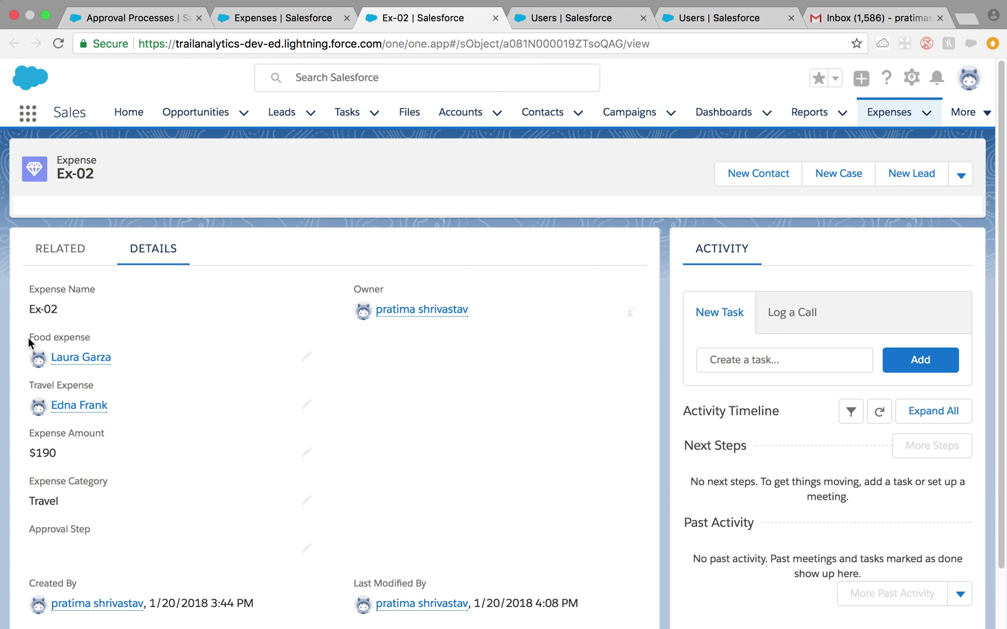
pyautogui.moveTo(28, 339); pyautogui.dragTo(135, 411)
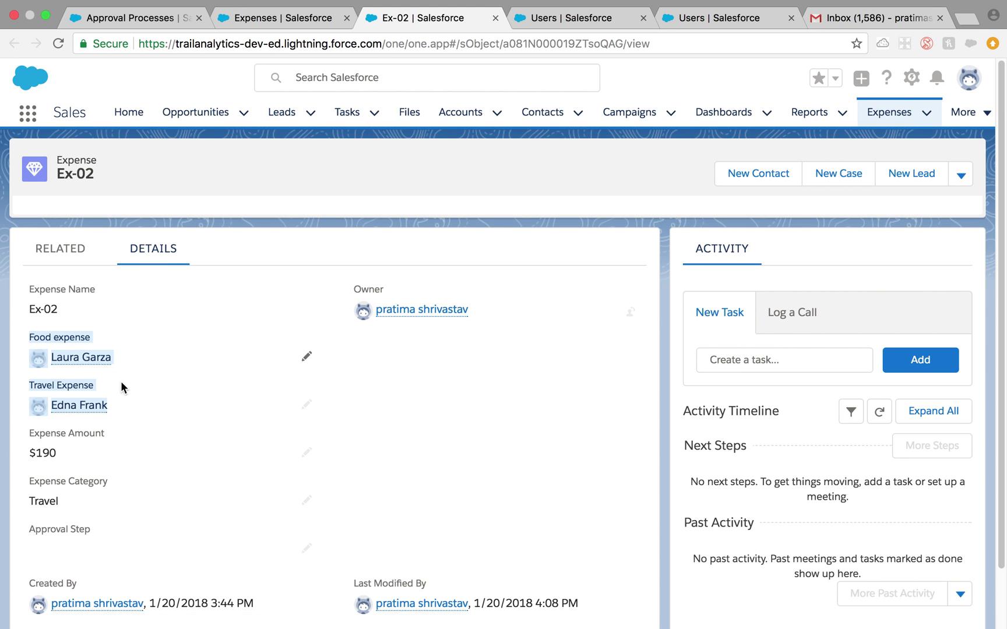
pyautogui.click(159, 17)
pyautogui.click(239, 17)
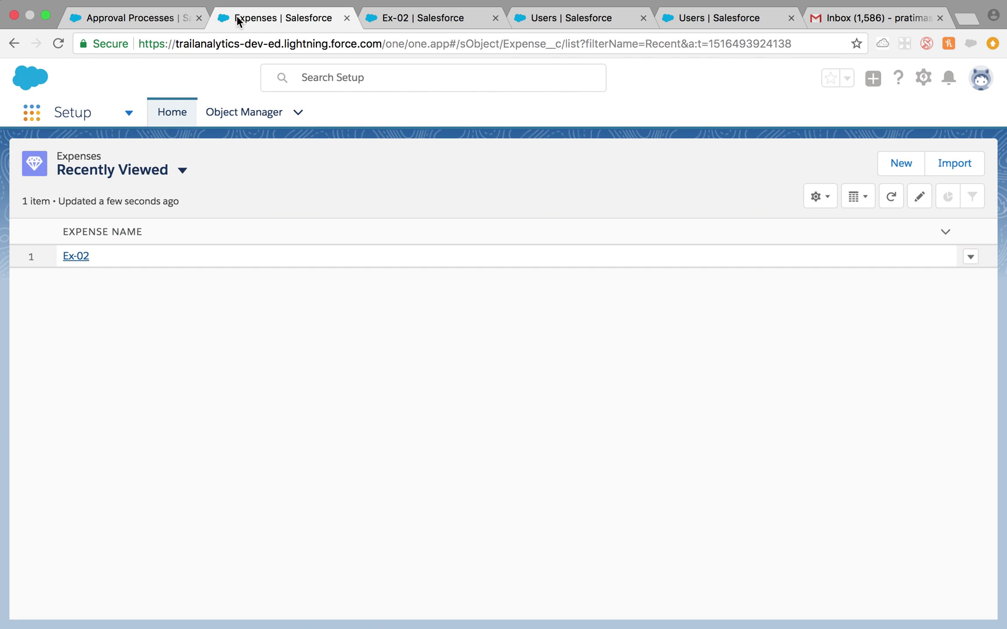
# - Make Expense Manager the field that determines the next automated approver
pyautogui.click(164, 17)
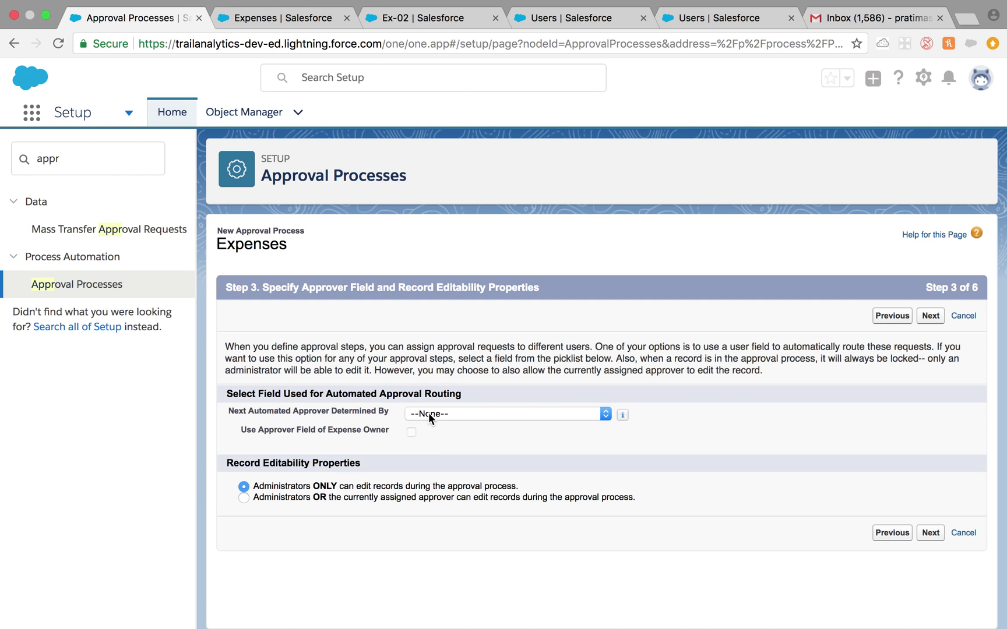
pyautogui.click(476, 410)
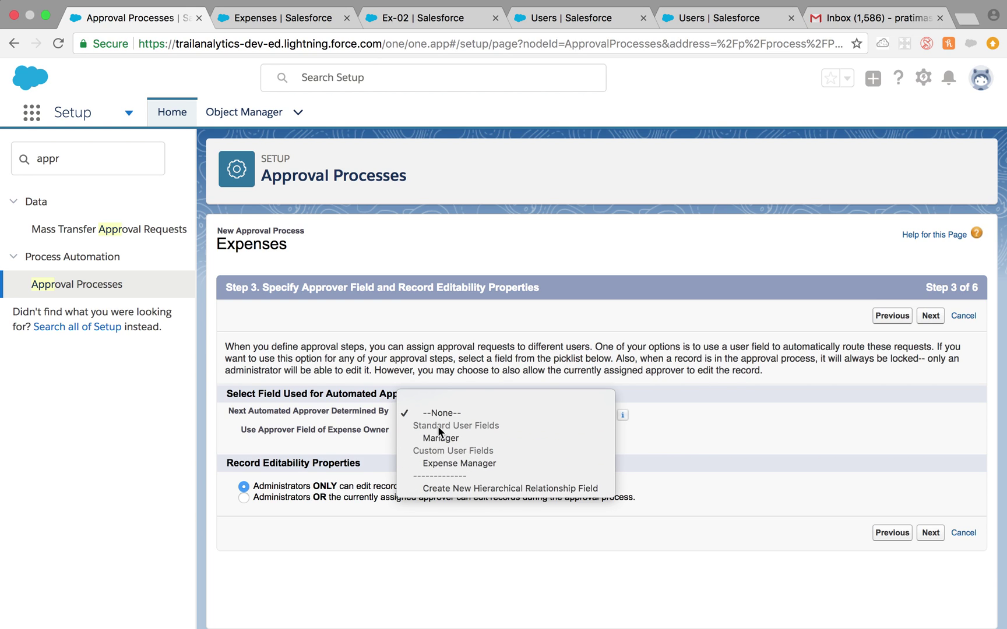
pyautogui.click(477, 463)
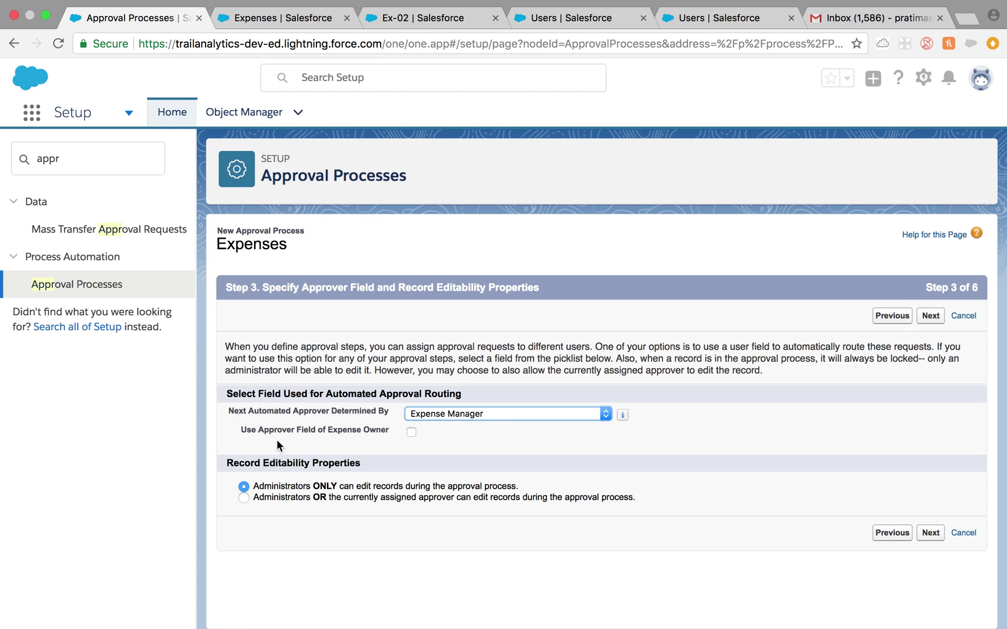
pyautogui.click(931, 317)
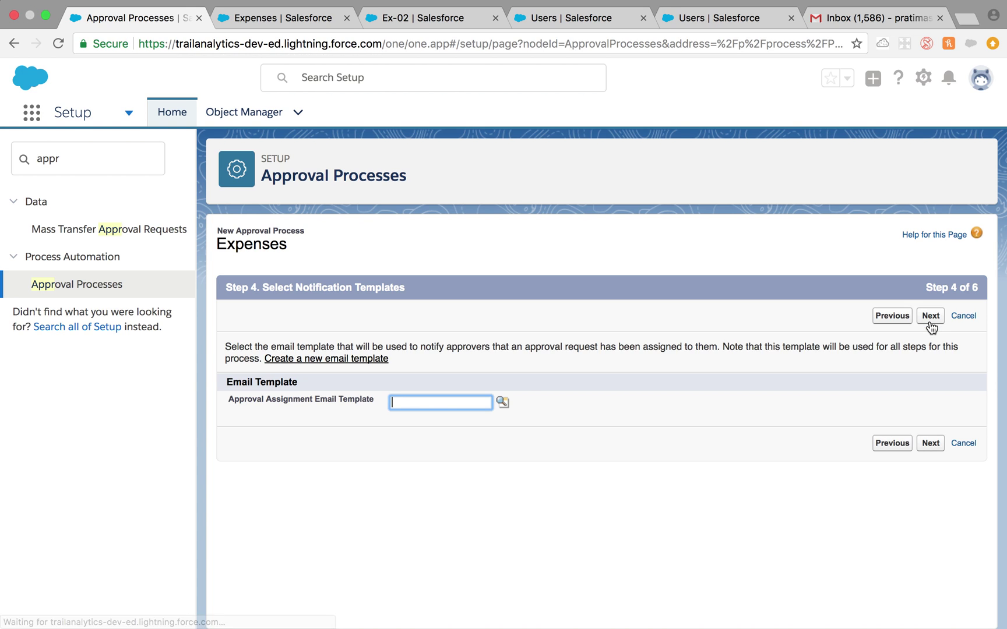
# - Choose the Expense Approval template as the approval assignment email template
pyautogui.click(503, 402)
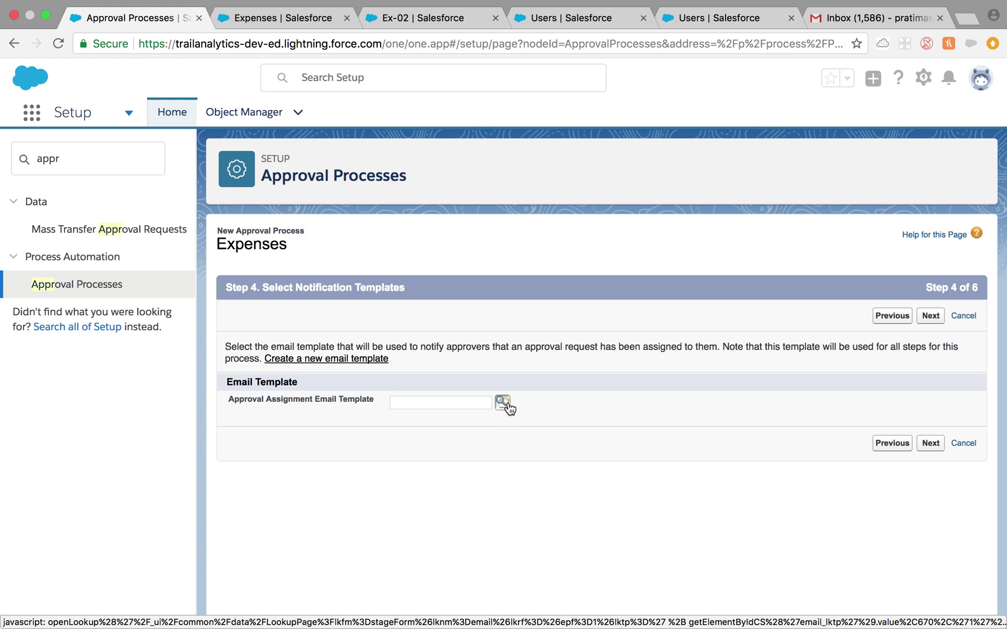
pyautogui.click(503, 404)
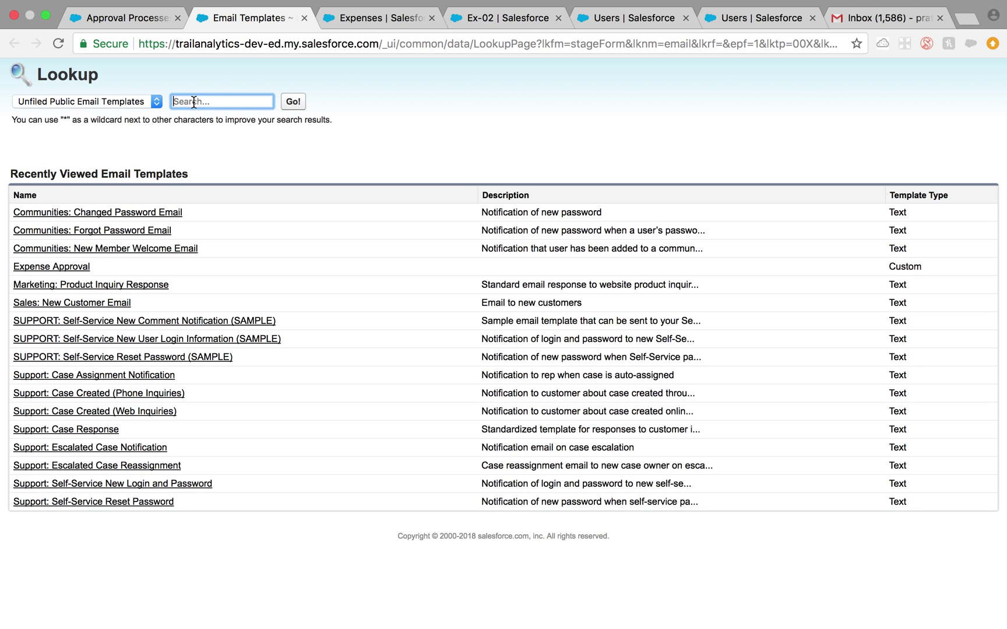
pyautogui.click(70, 266)
pyautogui.click(931, 443)
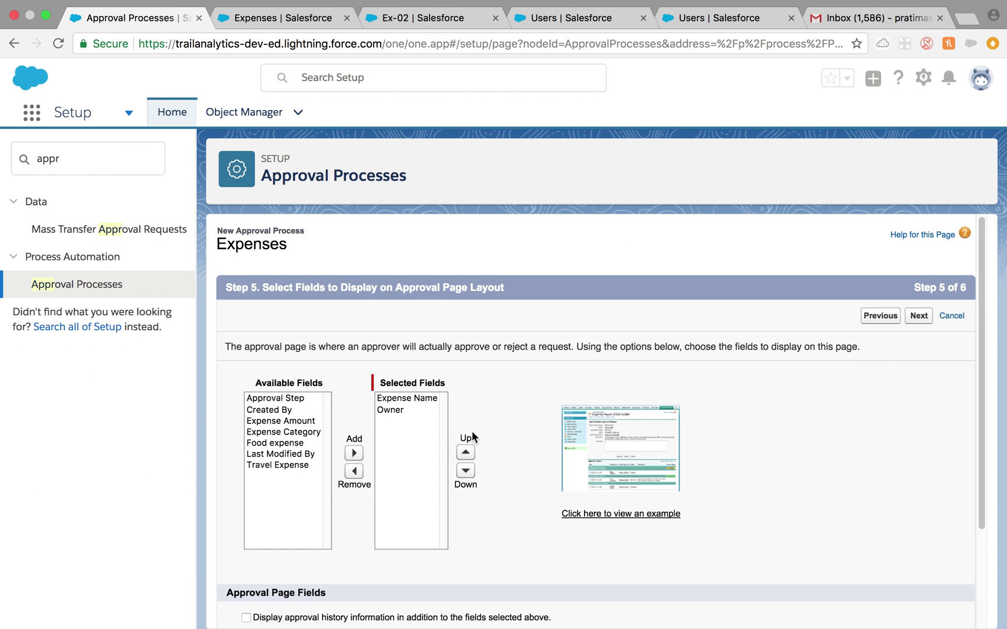
pyautogui.scroll(-1, 472, 430)
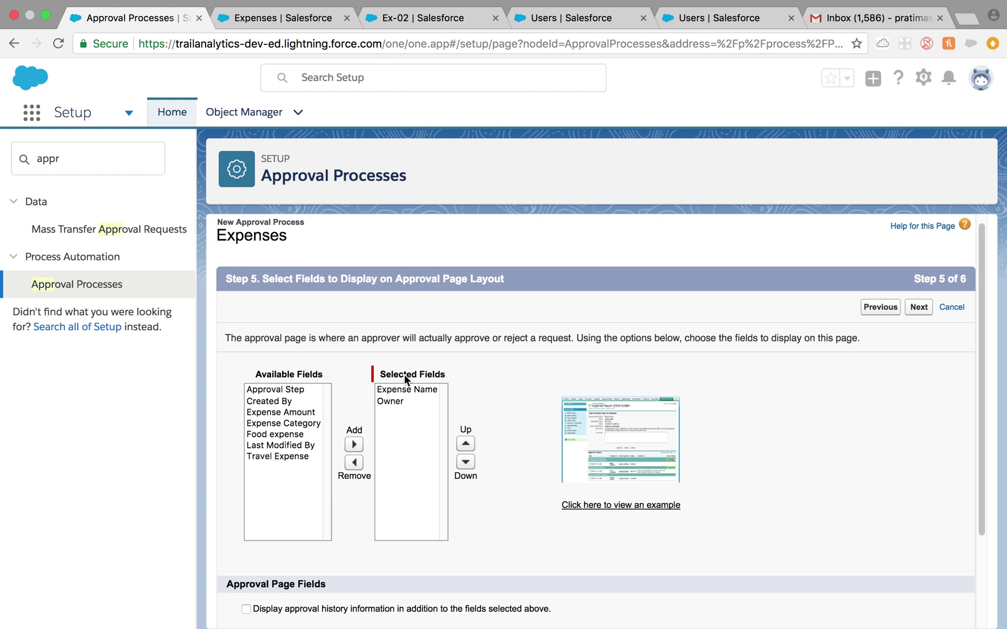
pyautogui.click(294, 27)
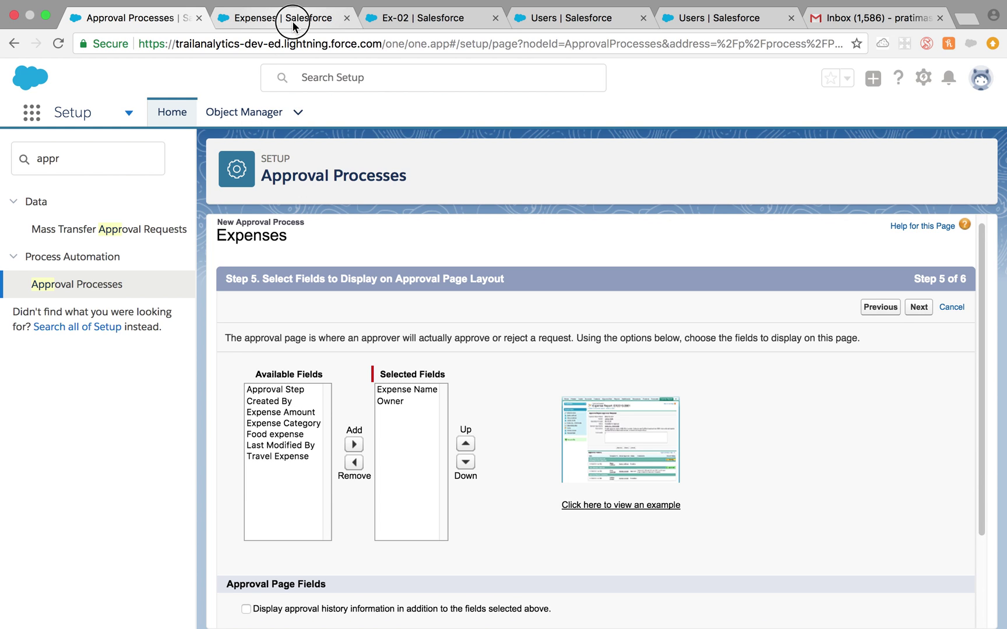
# - Check Ex-02's Approval History, which shows the Travel Expense step pending
pyautogui.click(83, 259)
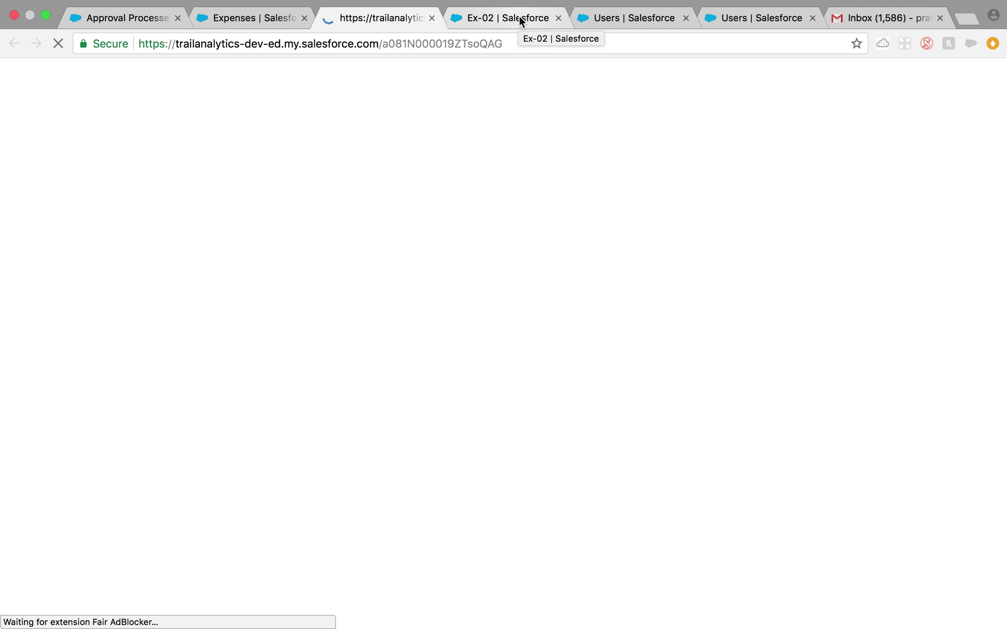
pyautogui.click(519, 15)
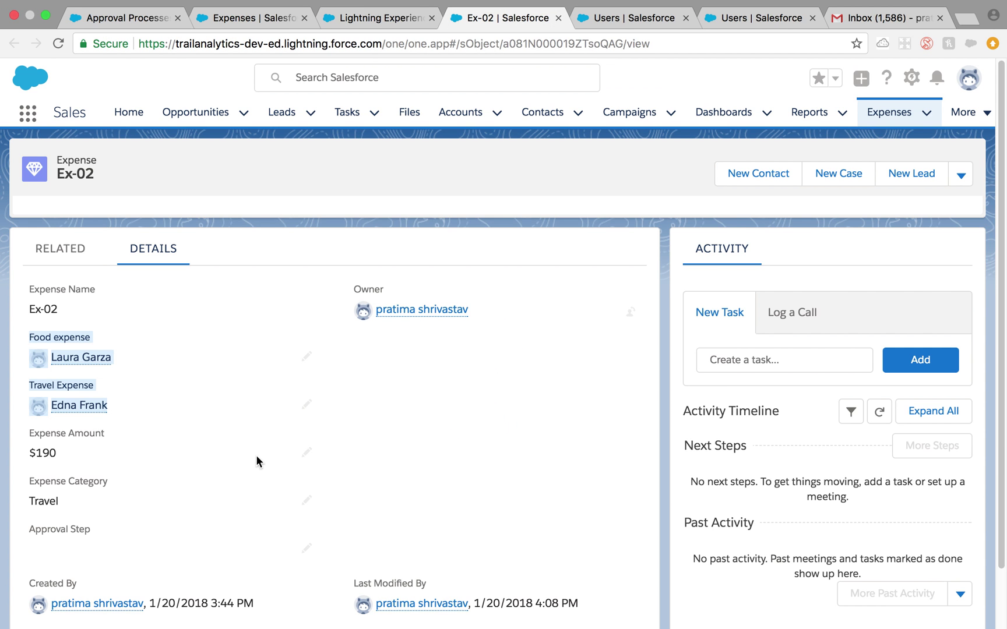
pyautogui.click(80, 255)
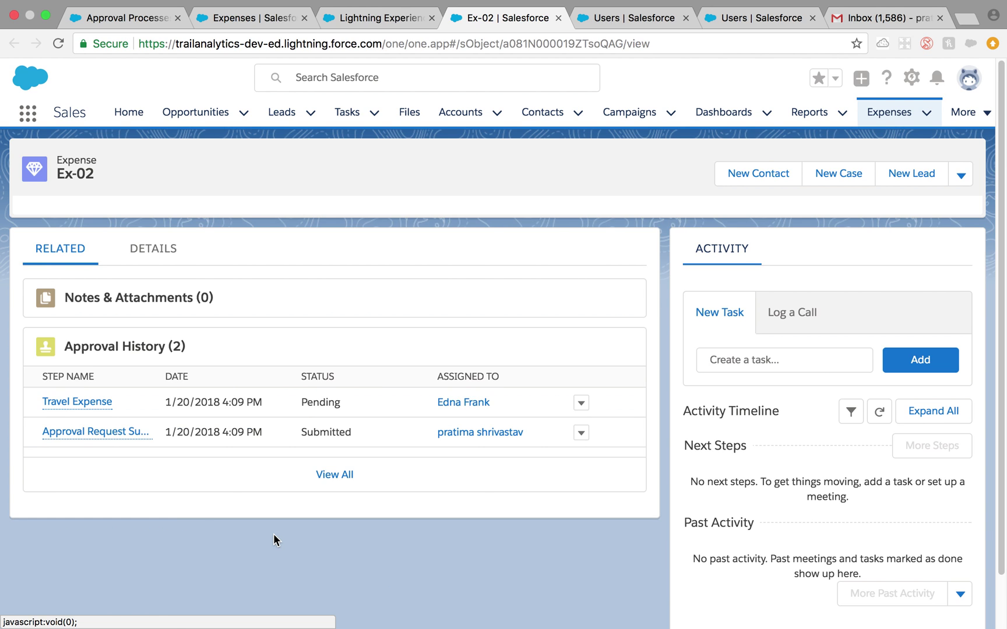
pyautogui.scroll(-2, 259, 580)
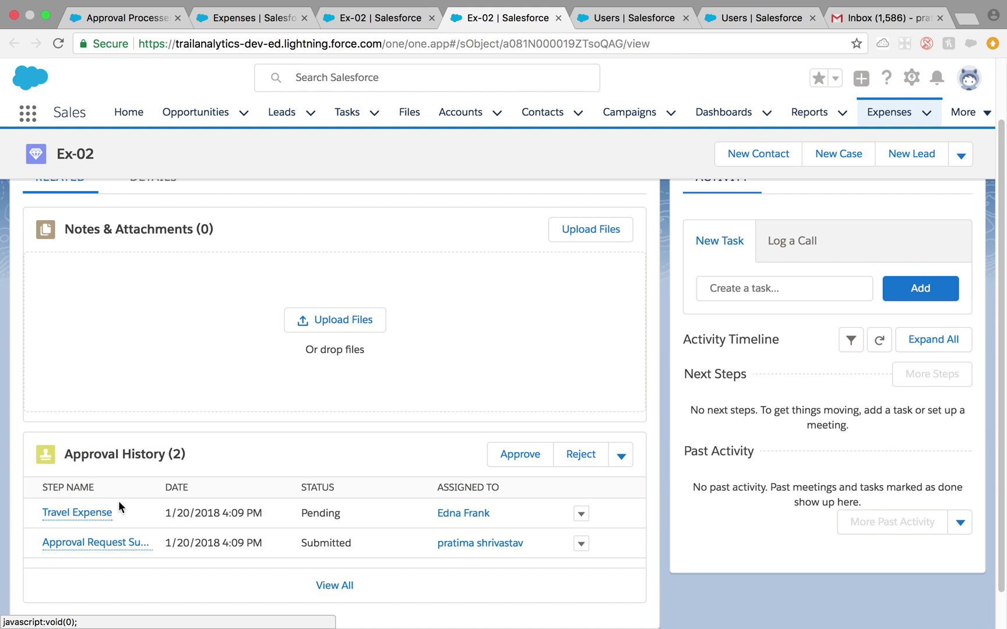
pyautogui.click(133, 23)
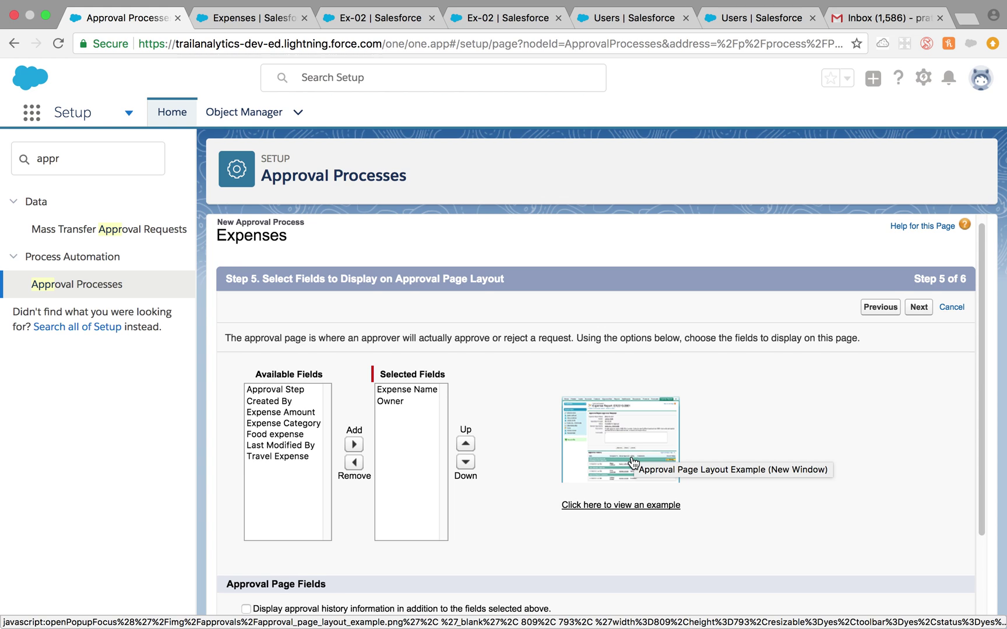
# - Add Expense Amount and Expense Category to the approval page and display approval history
pyautogui.scroll(-1, 633, 459)
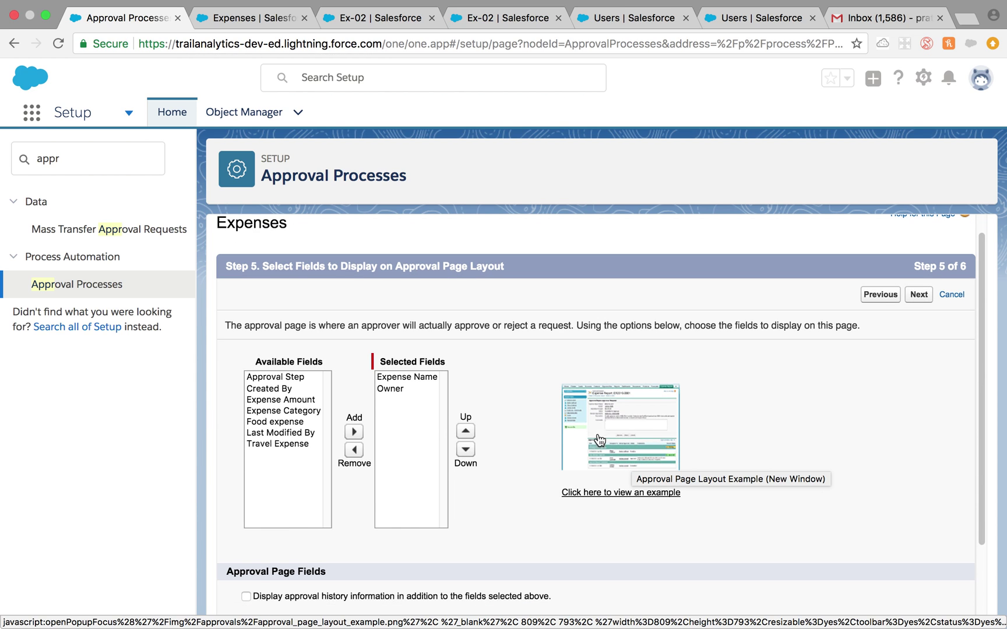
pyautogui.click(273, 400)
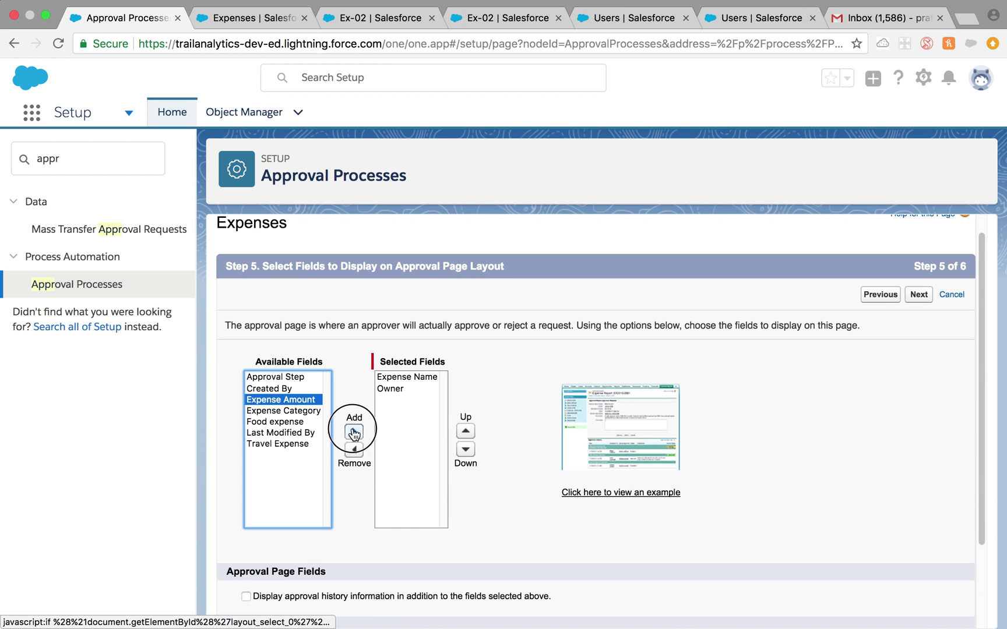
pyautogui.click(354, 432)
pyautogui.click(274, 411)
pyautogui.click(285, 400)
pyautogui.click(354, 432)
pyautogui.scroll(-3, 515, 546)
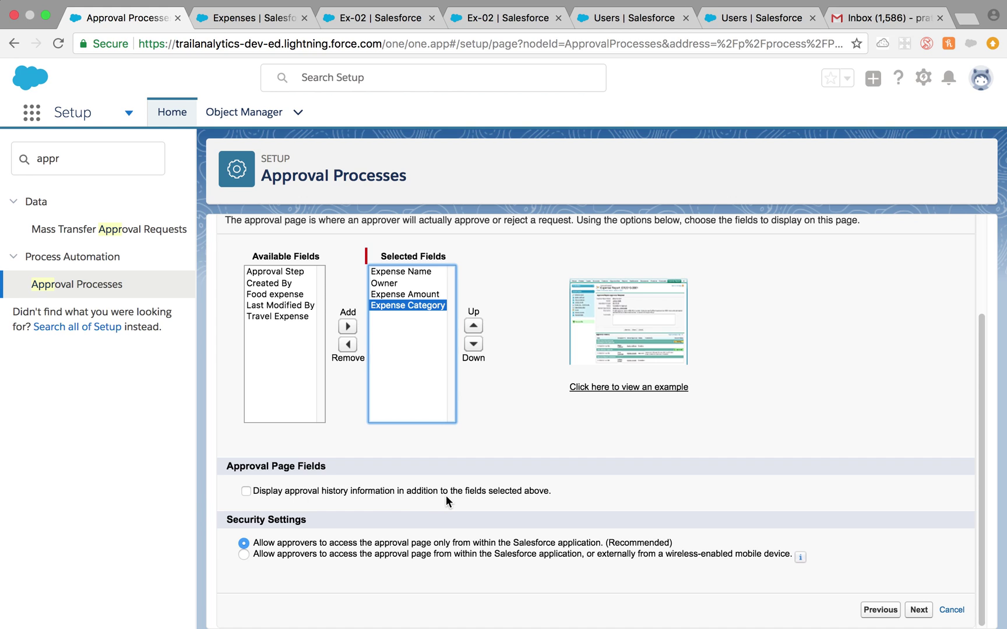
pyautogui.click(249, 492)
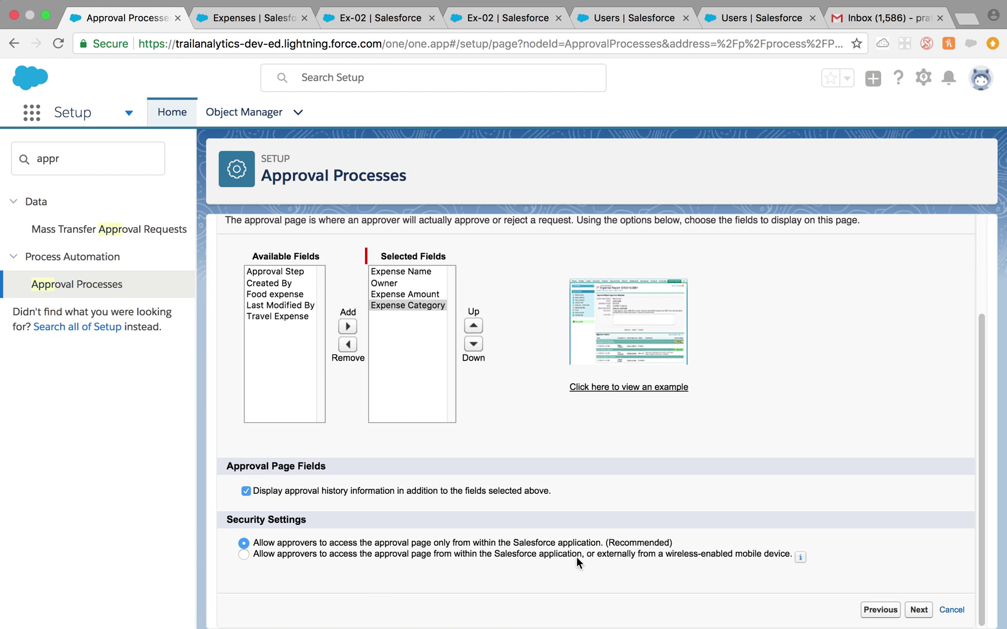
pyautogui.click(916, 611)
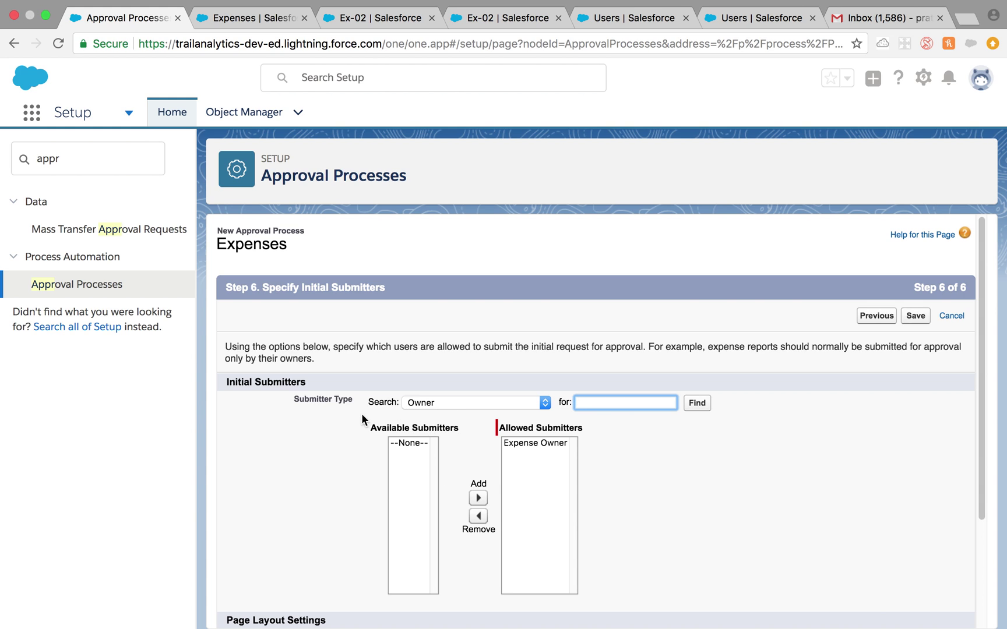
# - Keep Owner as submitter type with Expense Owner allowed, and save the Expenses approval process
pyautogui.scroll(-1, 323, 448)
pyautogui.scroll(-1, 323, 457)
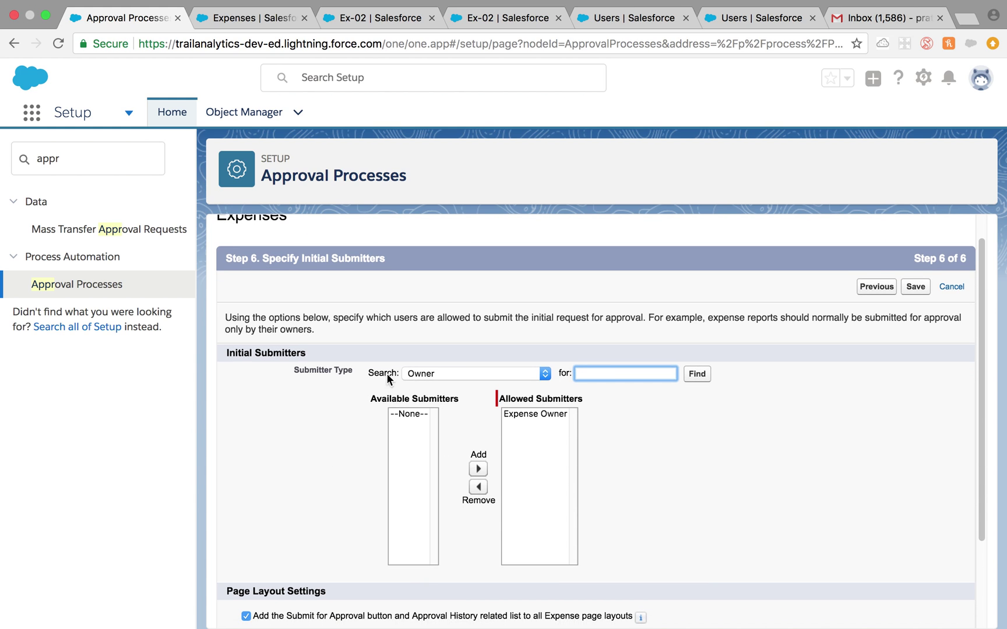
pyautogui.click(512, 376)
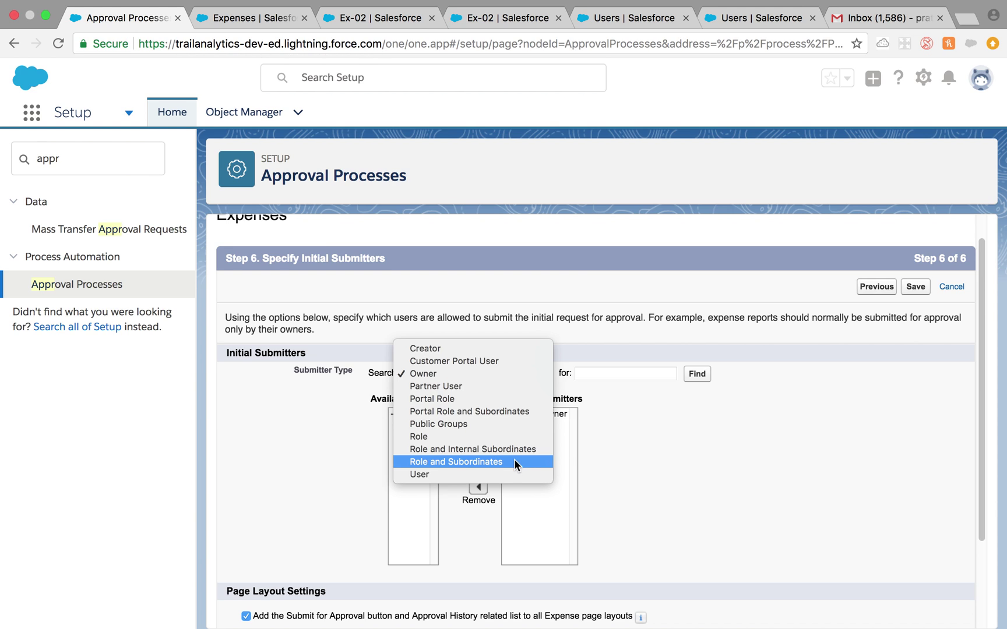
pyautogui.click(613, 424)
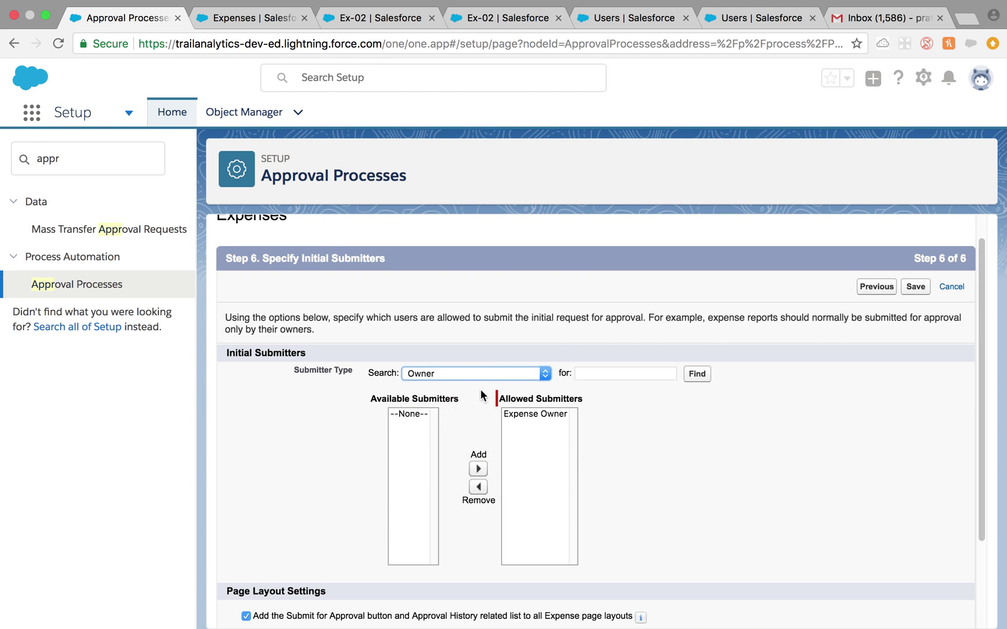
pyautogui.scroll(-1, 489, 386)
pyautogui.click(505, 382)
pyautogui.scroll(-2, 694, 448)
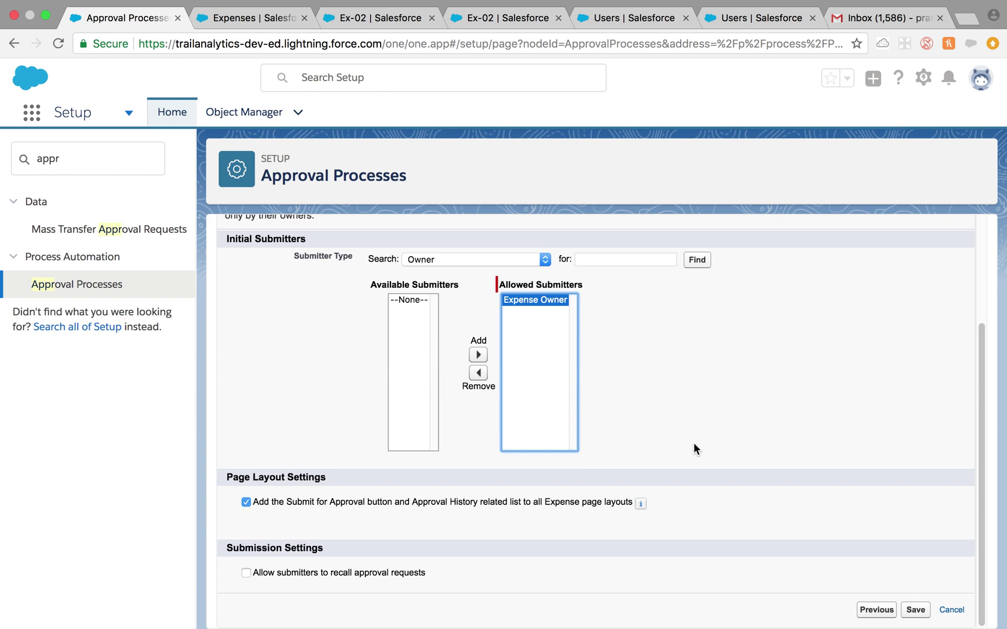
pyautogui.click(916, 610)
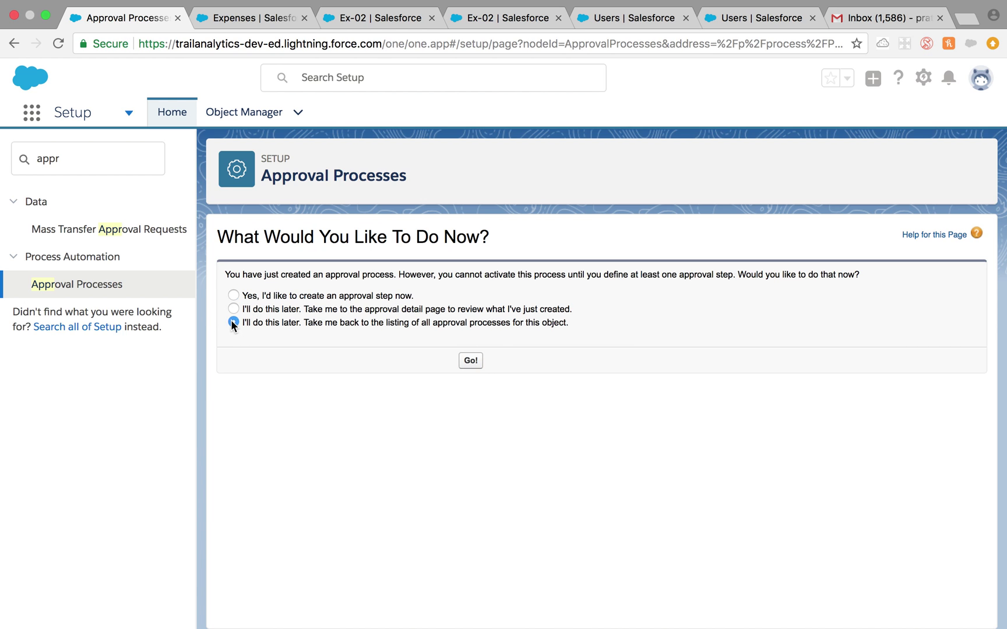
# - Return to the Expense approval process list and open Expense Approval2
pyautogui.click(484, 362)
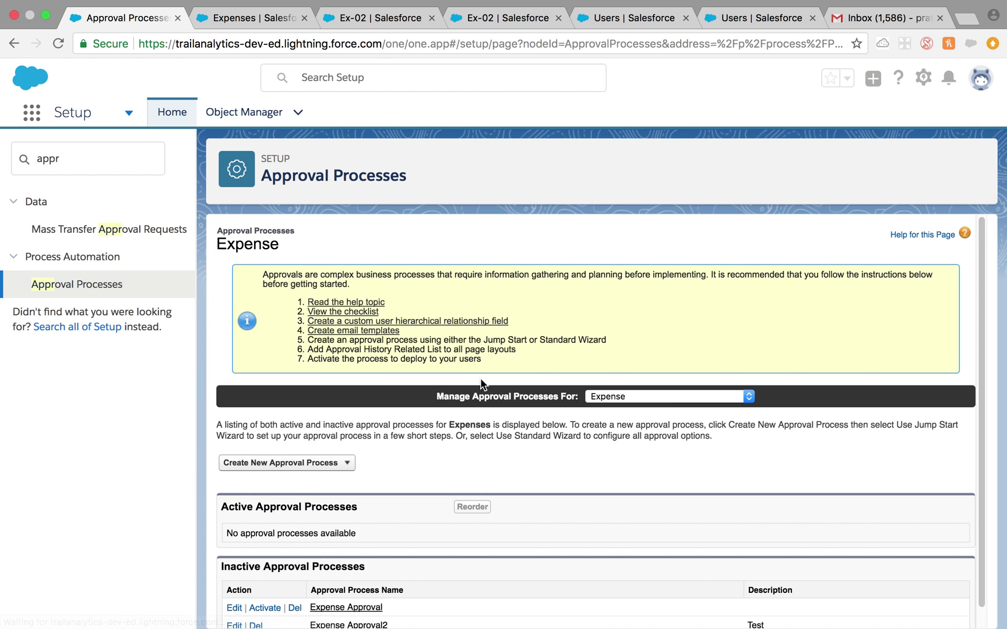
pyautogui.scroll(-1, 514, 449)
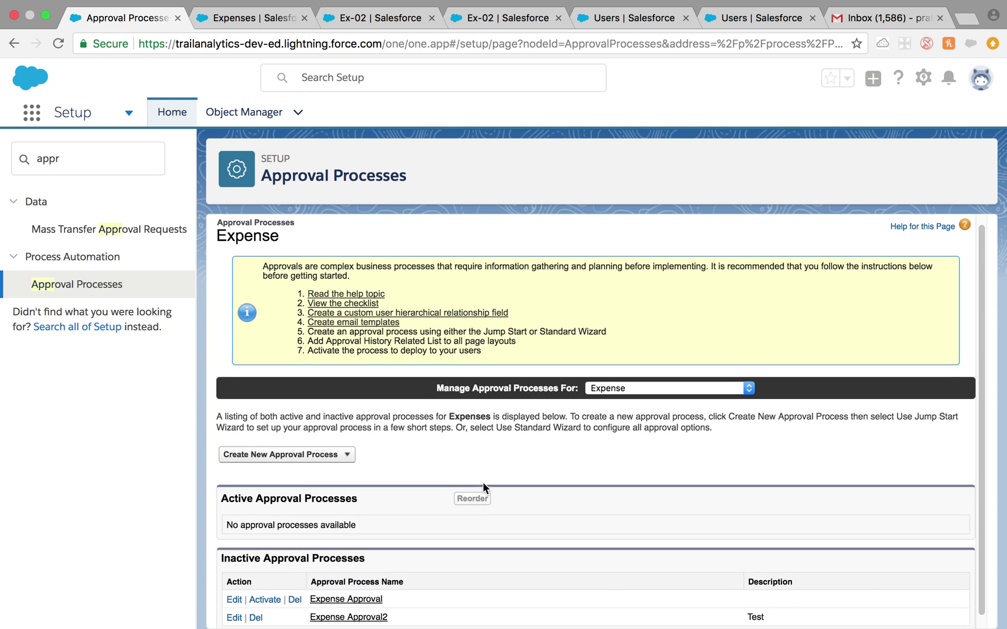
pyautogui.click(378, 605)
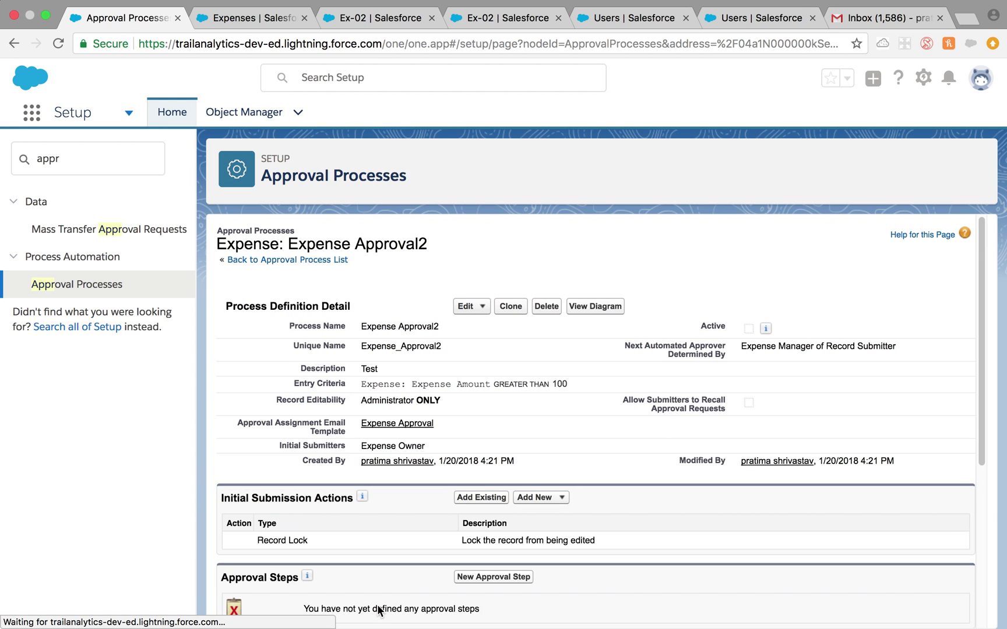
# - Add a new Field Update under Initial Submission Actions
pyautogui.scroll(-3, 455, 522)
pyautogui.scroll(-2, 449, 516)
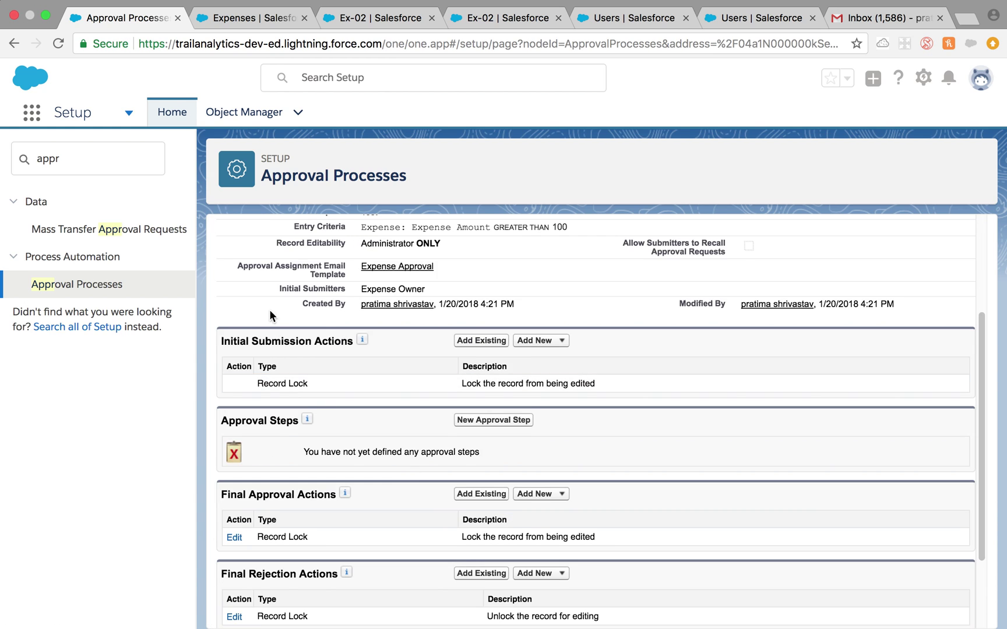
pyautogui.scroll(1, 483, 382)
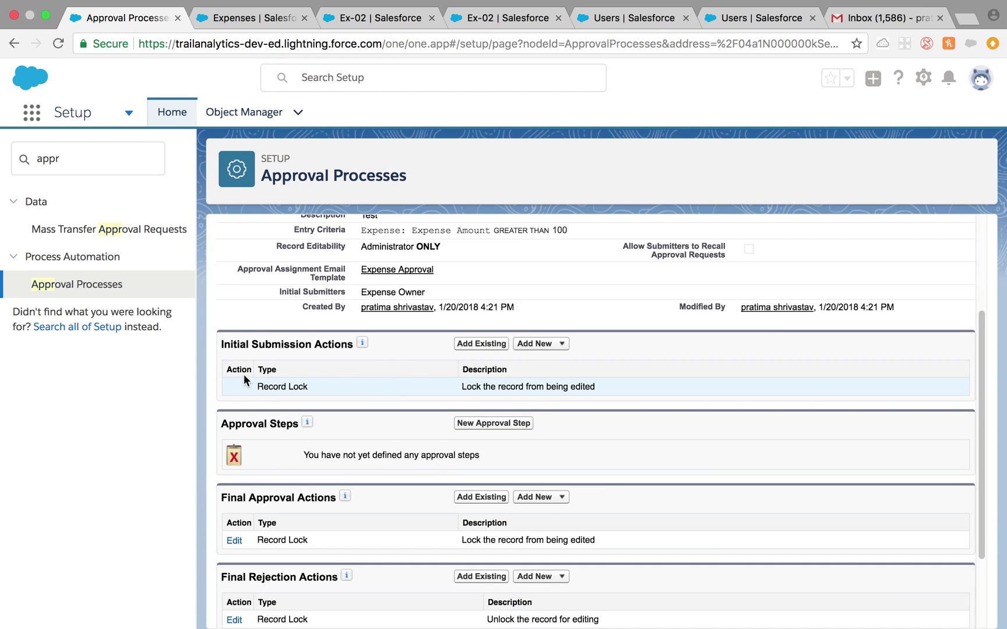
pyautogui.moveTo(258, 387); pyautogui.dragTo(596, 383)
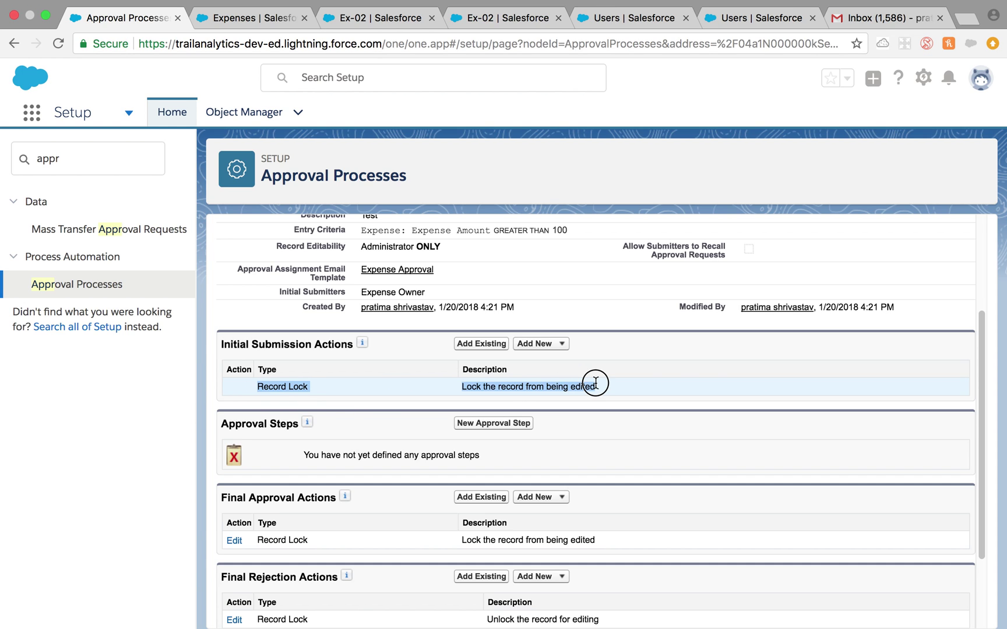
pyautogui.click(558, 344)
pyautogui.click(552, 388)
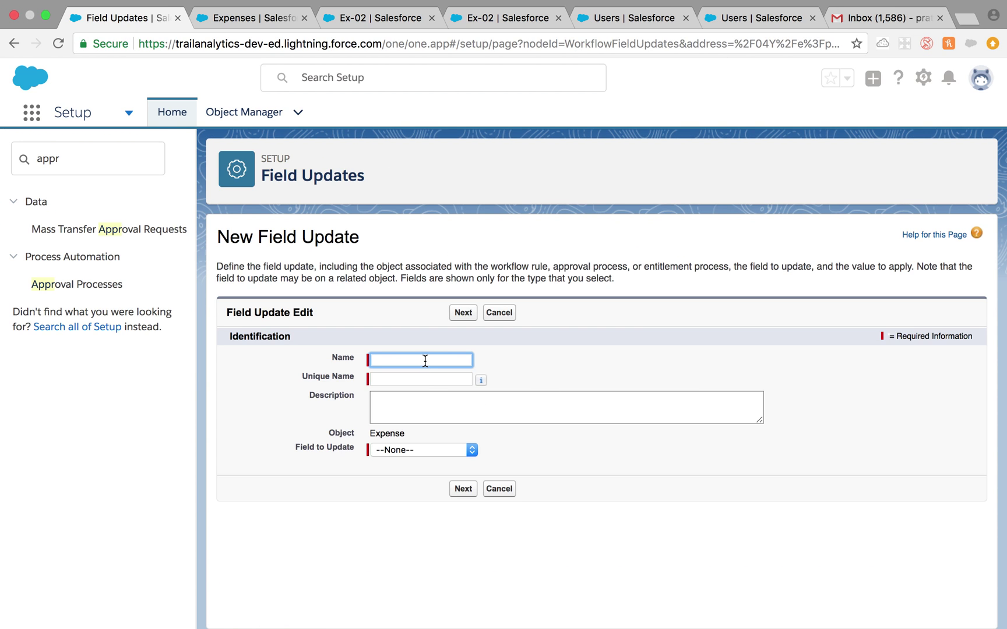
# - Name the field update 'Approval in process' and set its field to Approval Step
pyautogui.write('App')
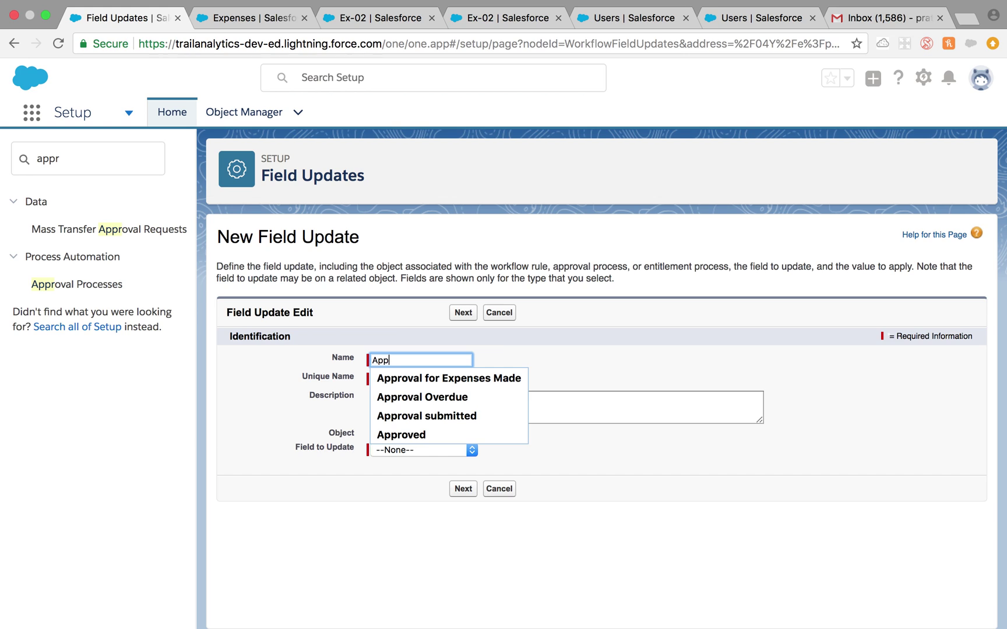
pyautogui.write('roavl')
pyautogui.press('BackSpace')
pyautogui.press('BackSpace')
pyautogui.press('BackSpace')
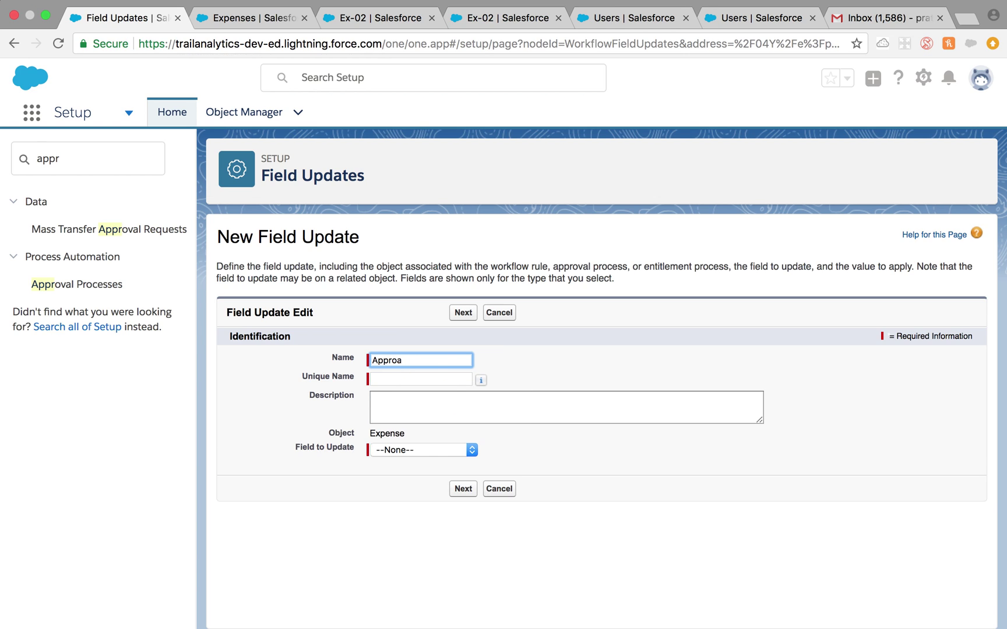
pyautogui.write('val inn process')
pyautogui.click(369, 379)
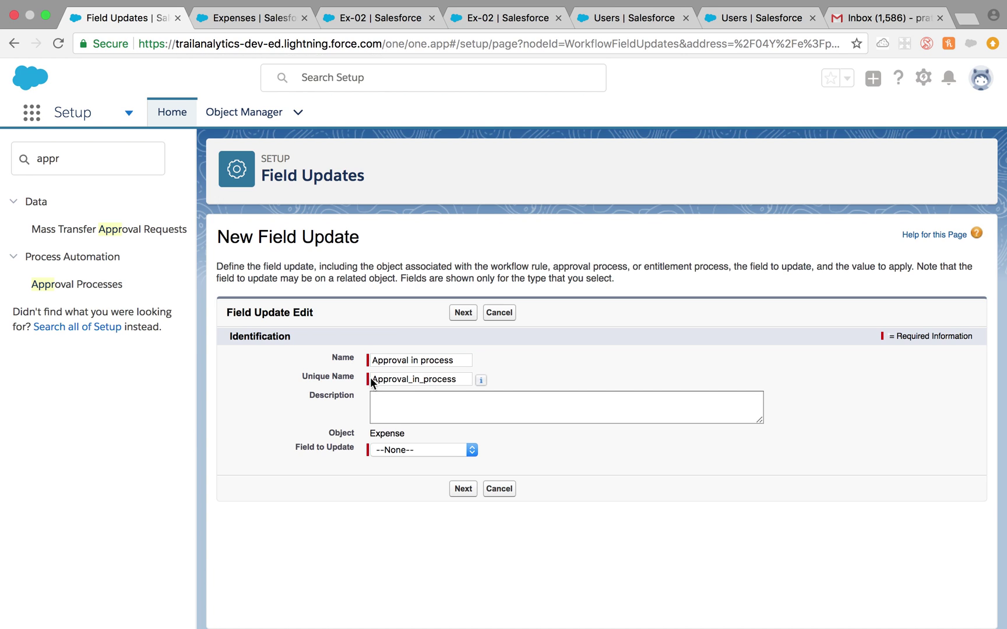
pyautogui.click(466, 450)
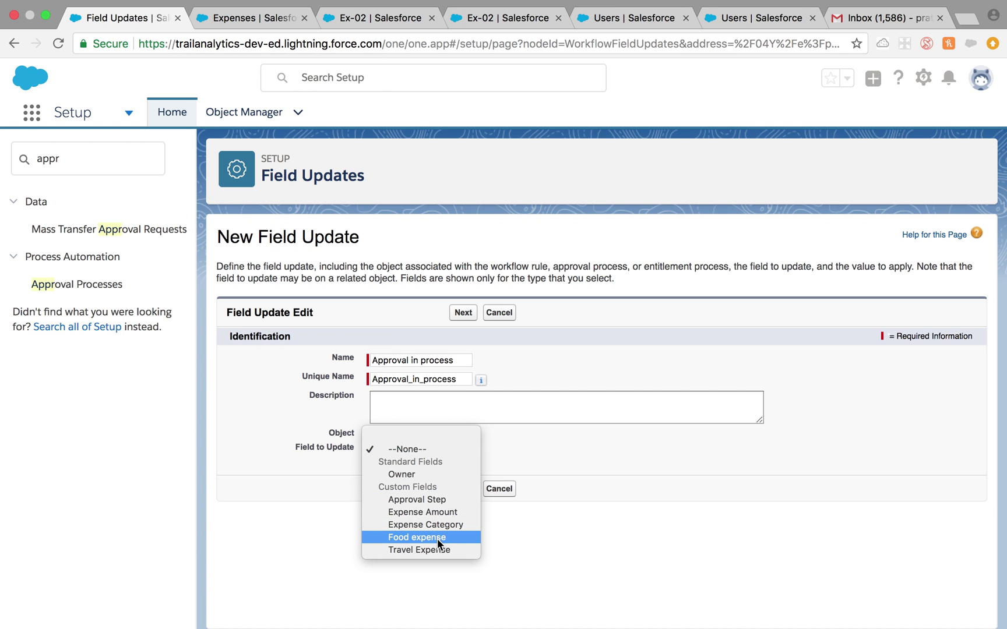
pyautogui.click(438, 499)
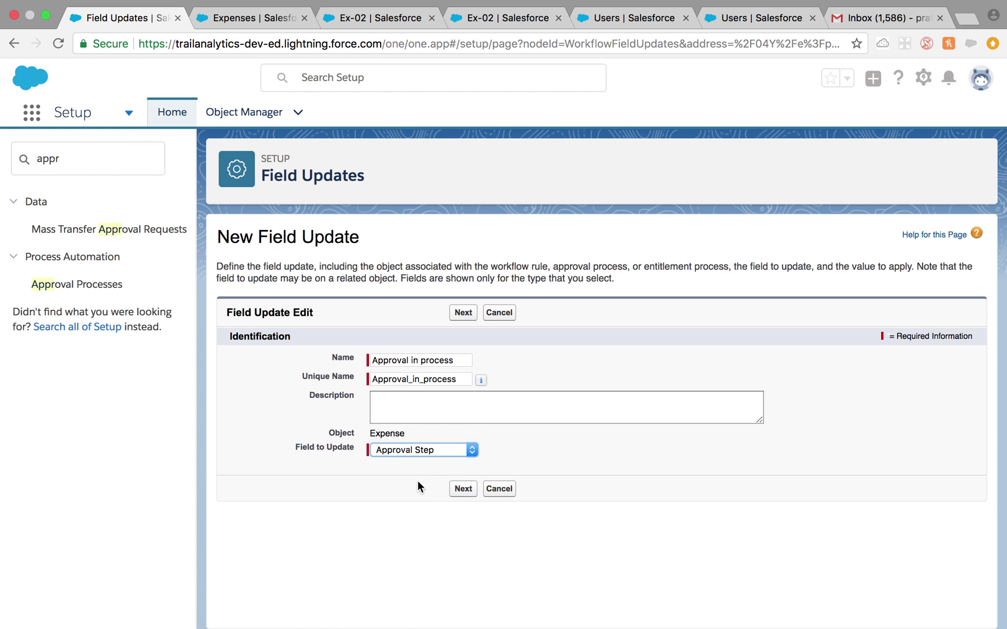
# - Set the new Approval Step value to Submitted and save the field update
pyautogui.click(464, 488)
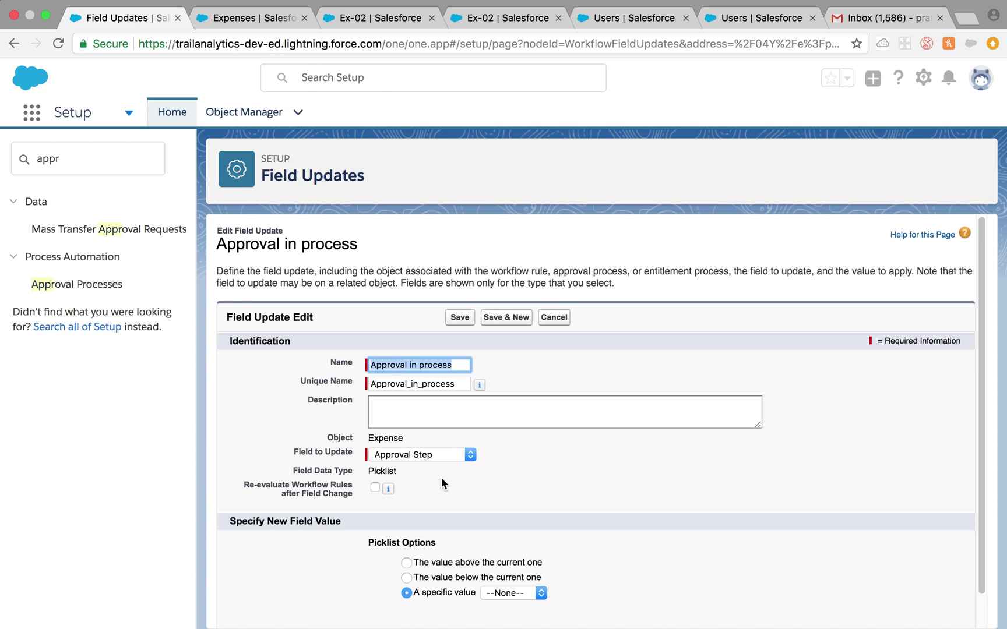
pyautogui.scroll(-1, 497, 532)
pyautogui.scroll(-2, 497, 532)
pyautogui.click(512, 558)
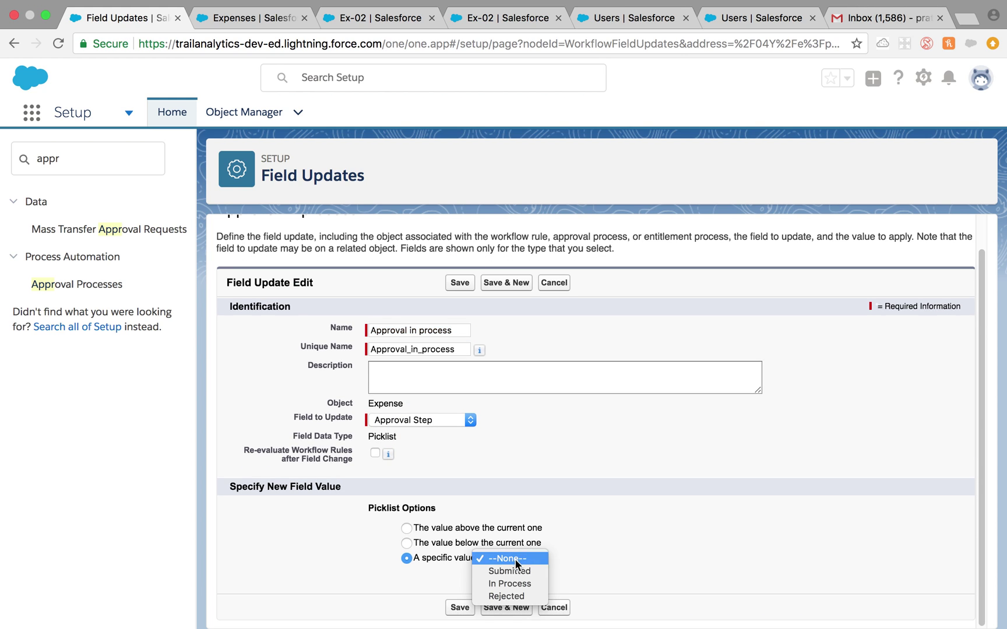
pyautogui.click(518, 583)
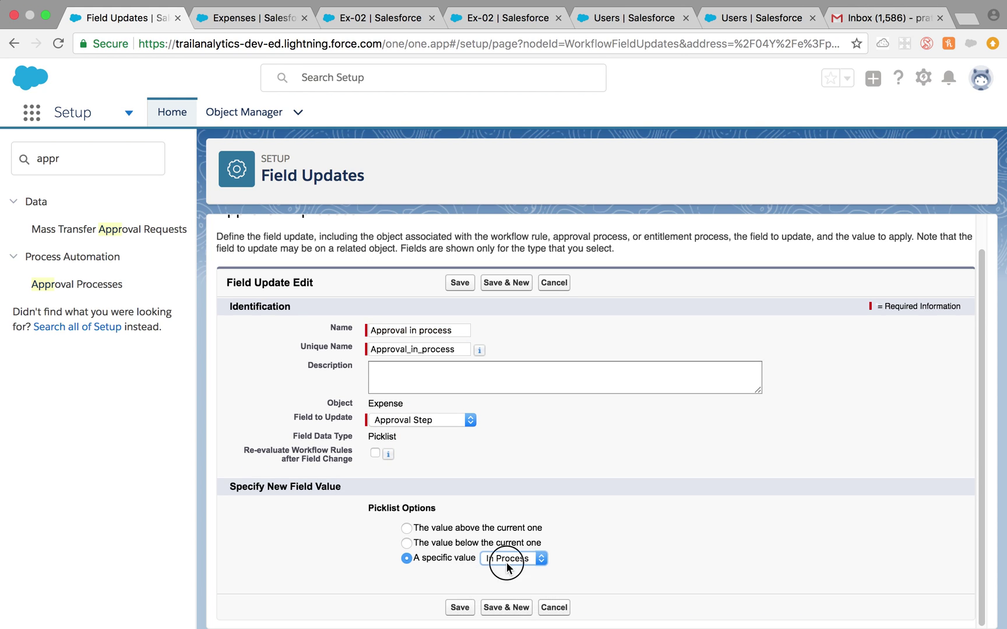
pyautogui.click(506, 563)
pyautogui.click(504, 547)
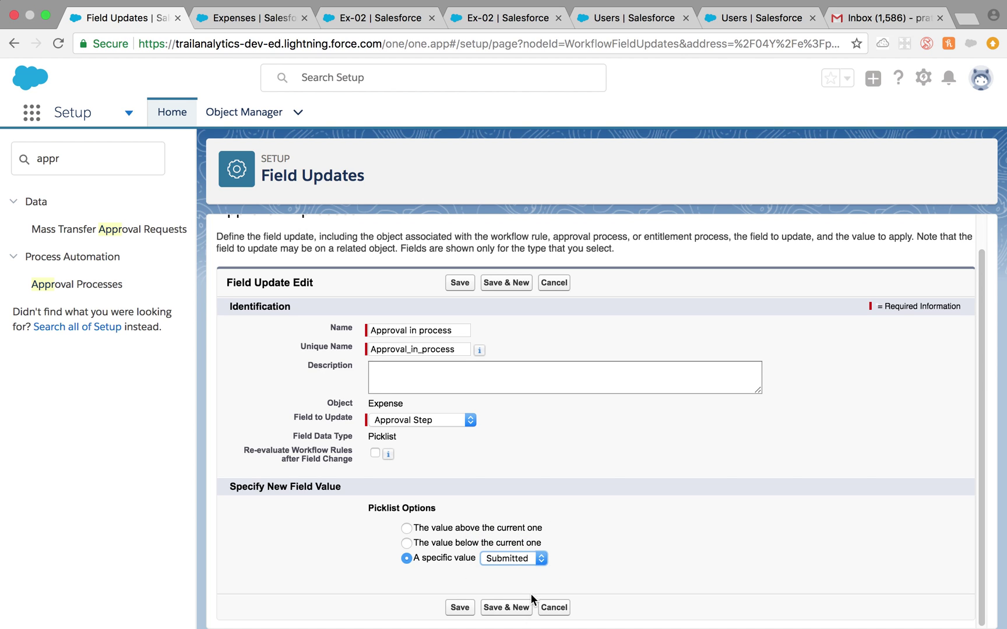
pyautogui.click(459, 606)
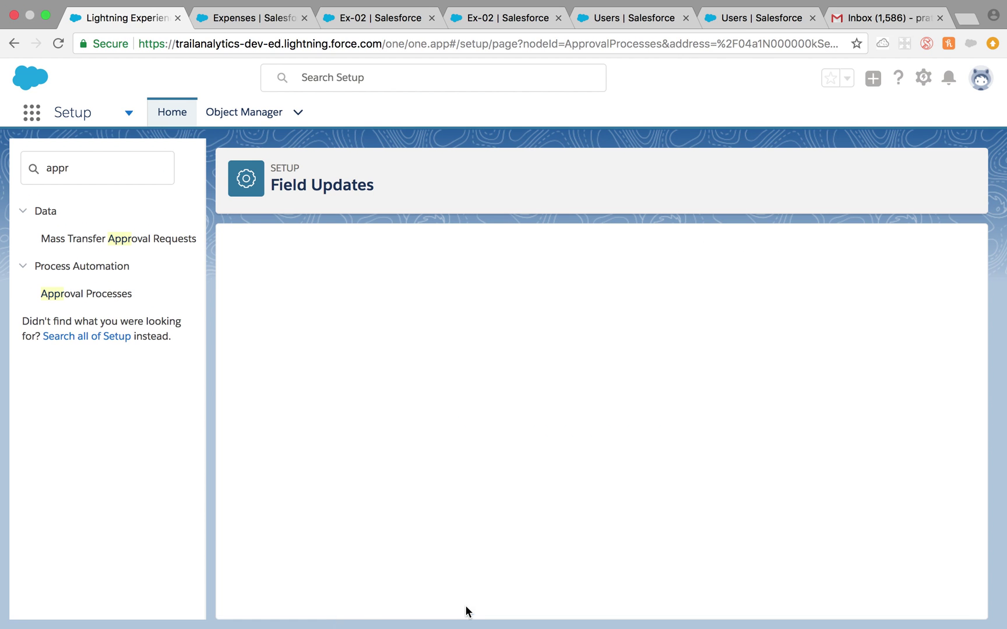
# - Create a new approval step named 'Food expenses' as step 1 and proceed to its criteria
pyautogui.scroll(-3, 472, 451)
pyautogui.scroll(-4, 471, 452)
pyautogui.scroll(-1, 366, 396)
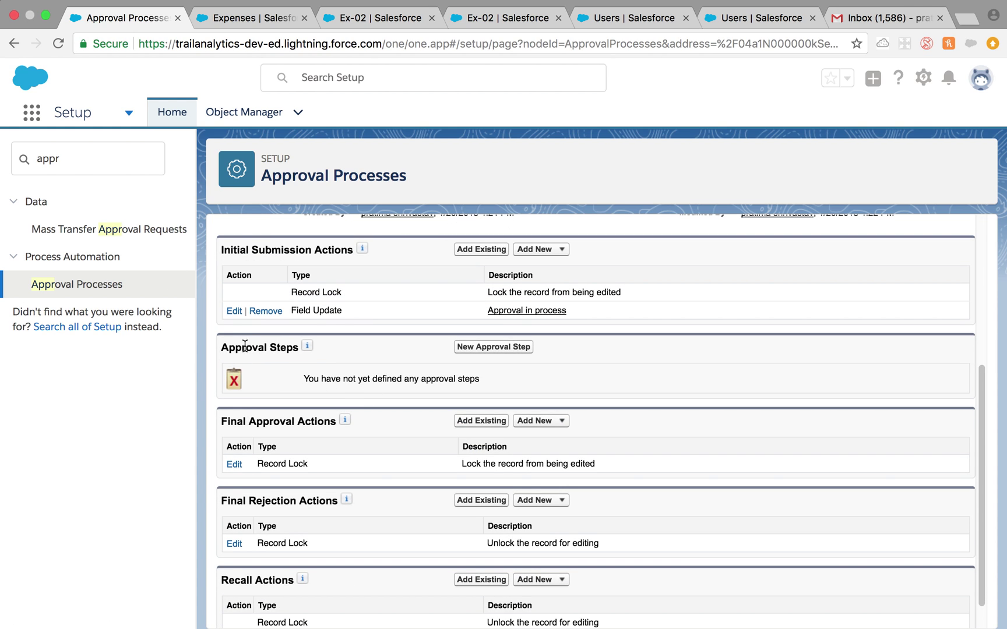
pyautogui.click(481, 349)
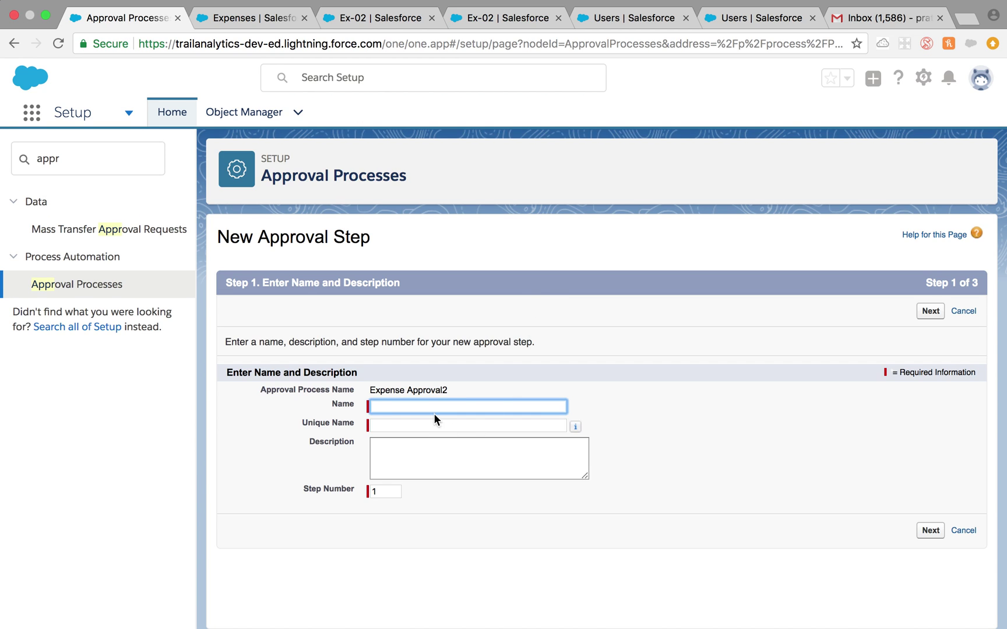
pyautogui.write('F')
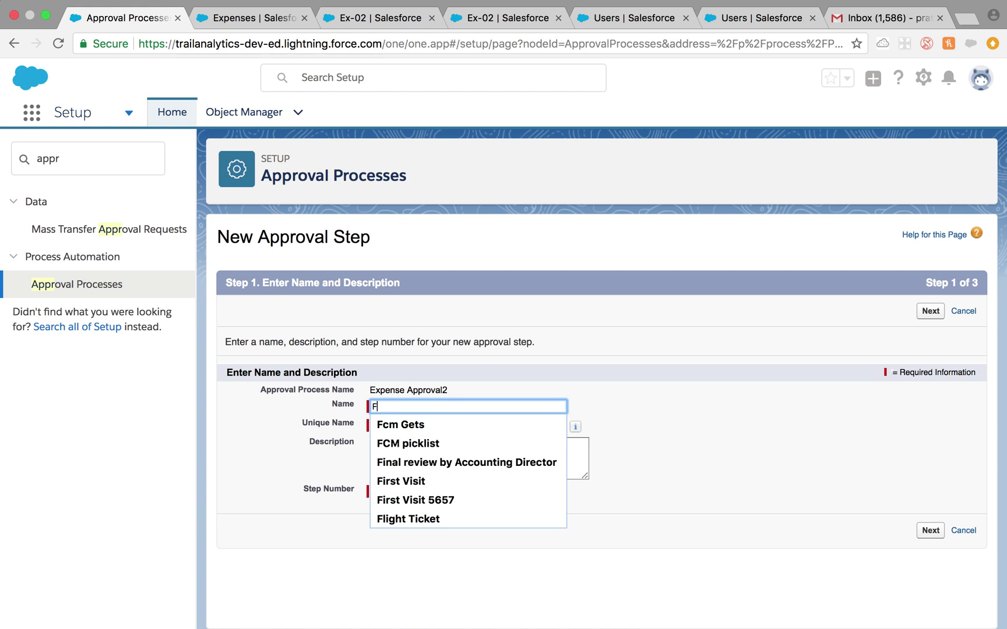
pyautogui.write('ood expens')
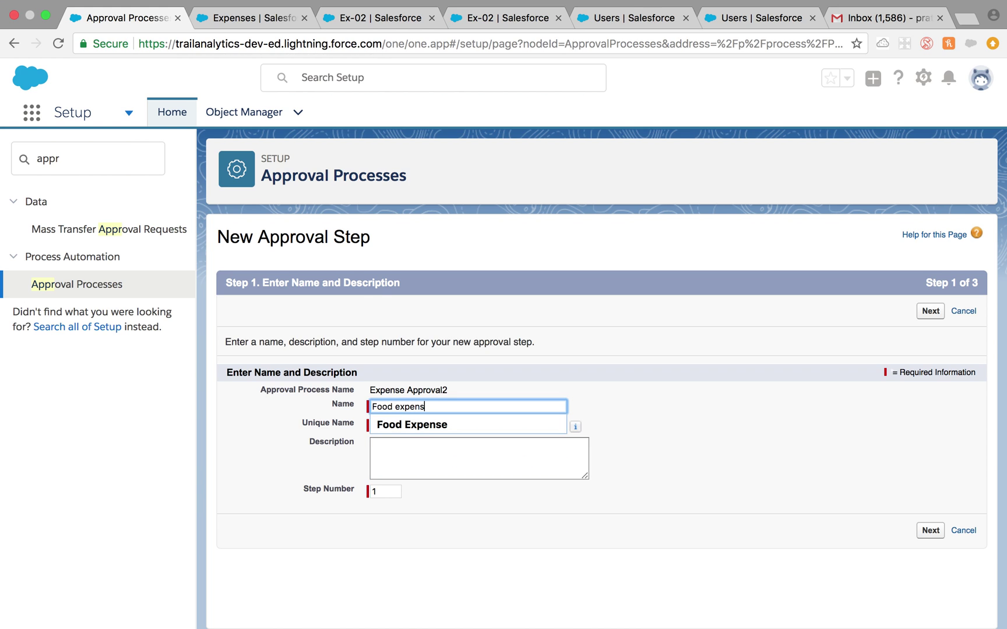
pyautogui.write('es')
pyautogui.click(408, 424)
pyautogui.click(390, 460)
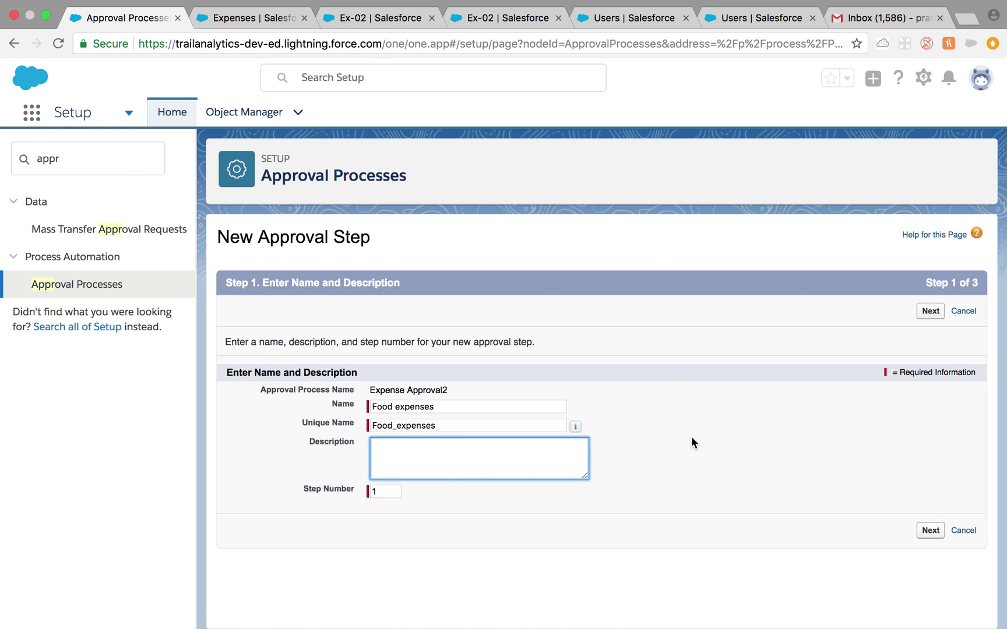
pyautogui.click(931, 530)
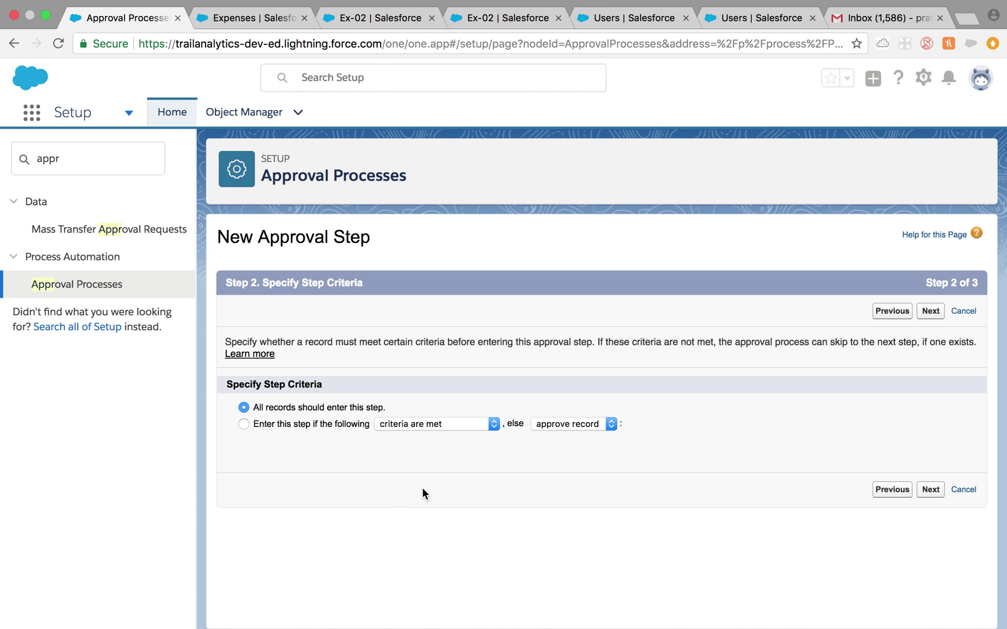
# - Enter the step only when criteria match, otherwise approve; first criterion Expense Category equals Food
pyautogui.click(244, 424)
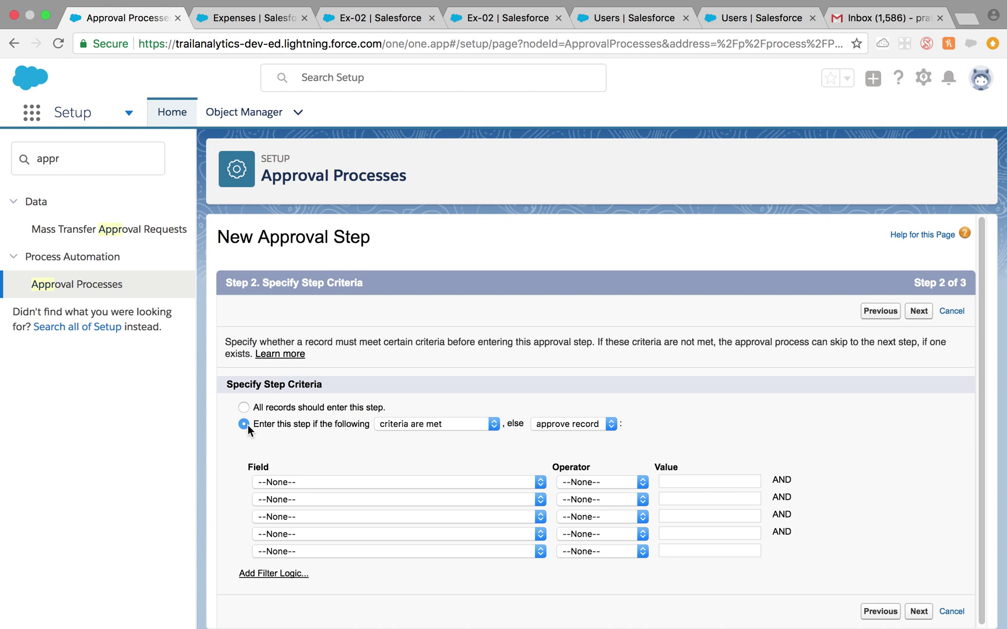
pyautogui.click(612, 424)
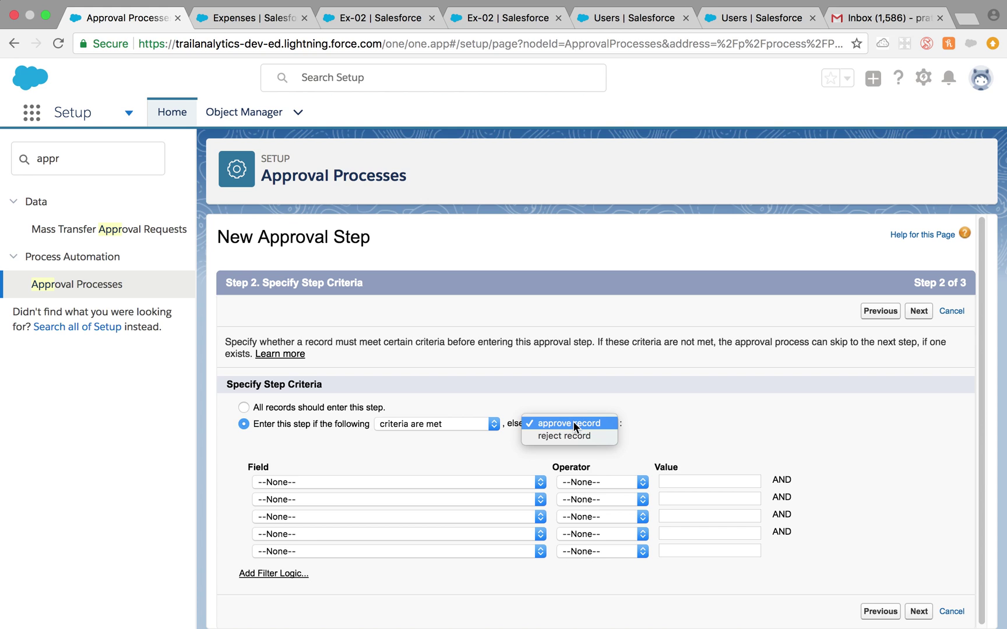
pyautogui.click(539, 424)
pyautogui.click(409, 482)
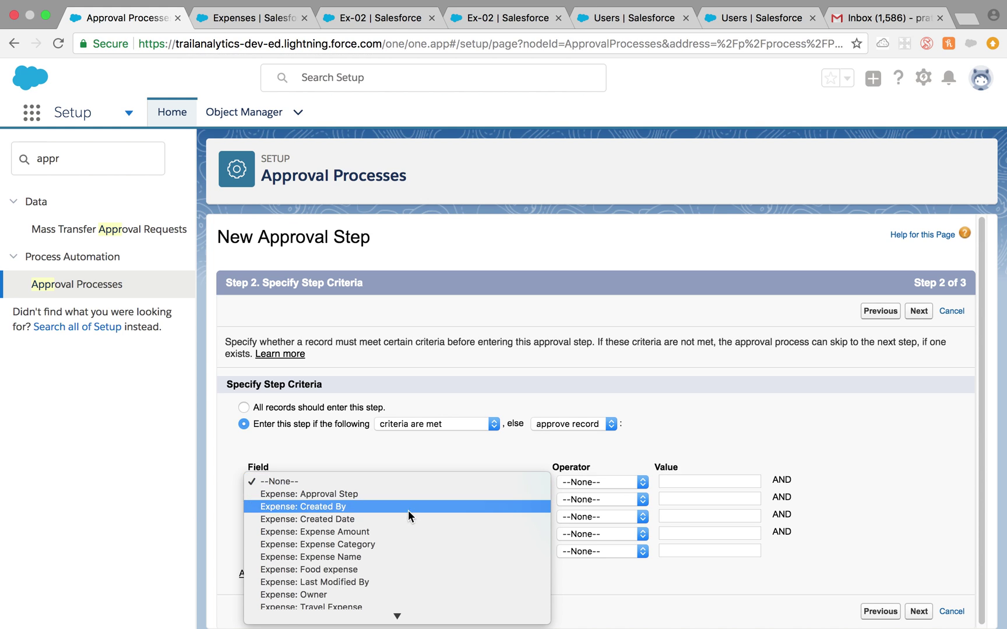
pyautogui.click(374, 544)
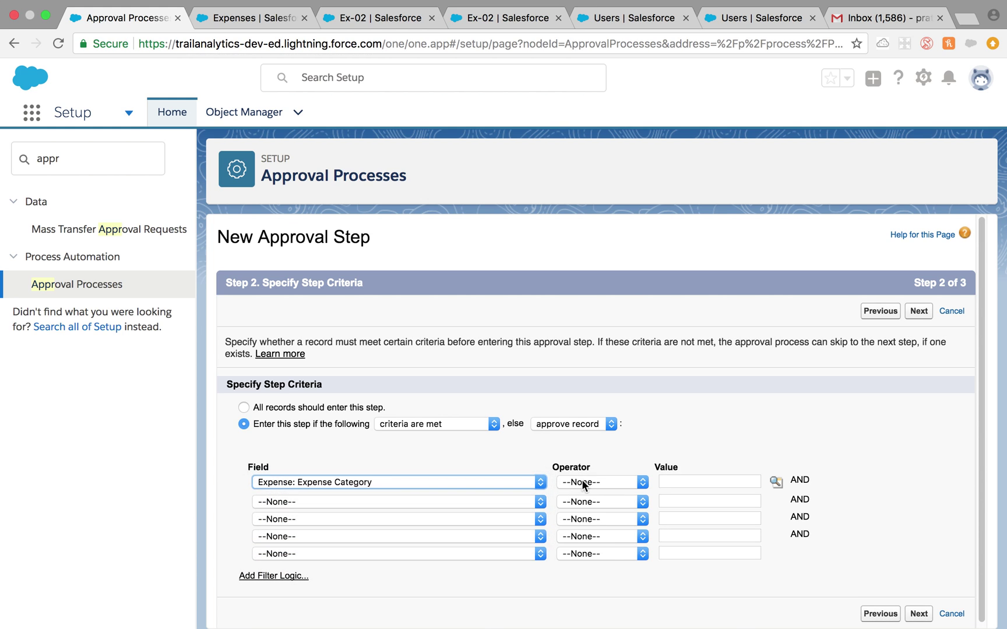
pyautogui.click(581, 482)
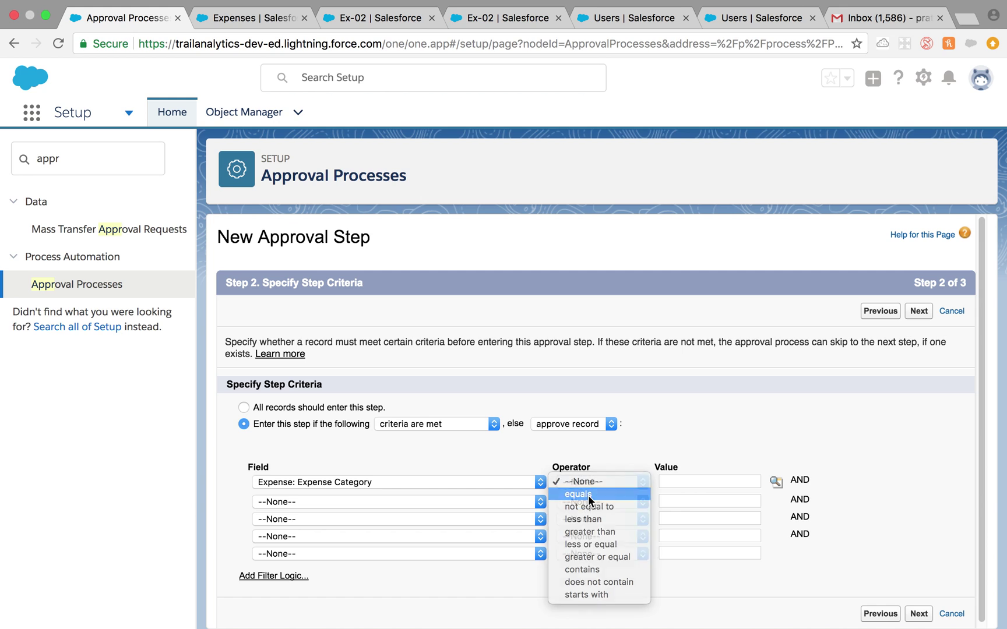
pyautogui.click(588, 495)
pyautogui.click(776, 482)
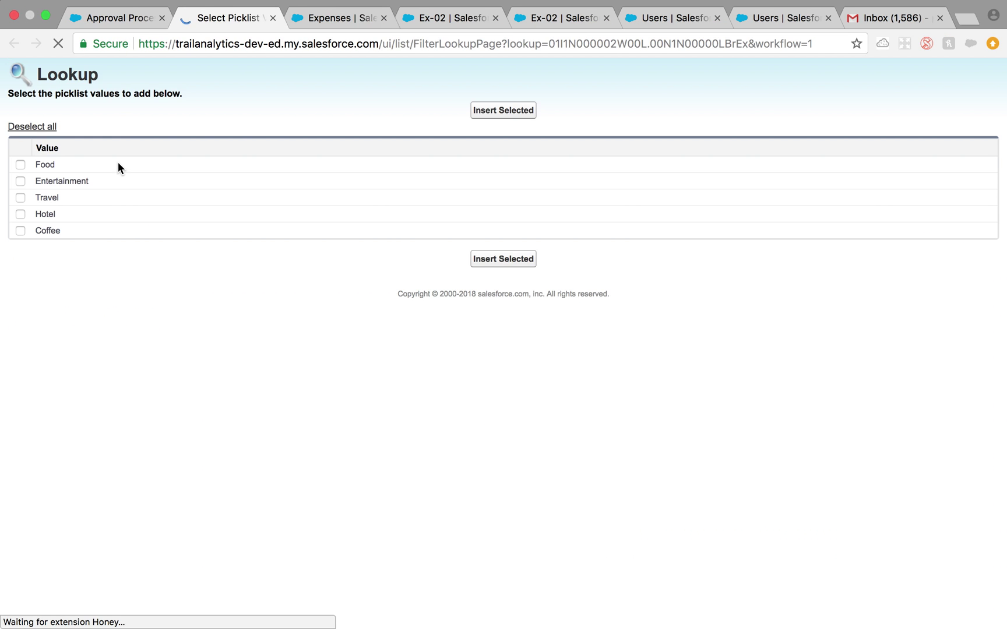
pyautogui.click(20, 165)
pyautogui.click(488, 110)
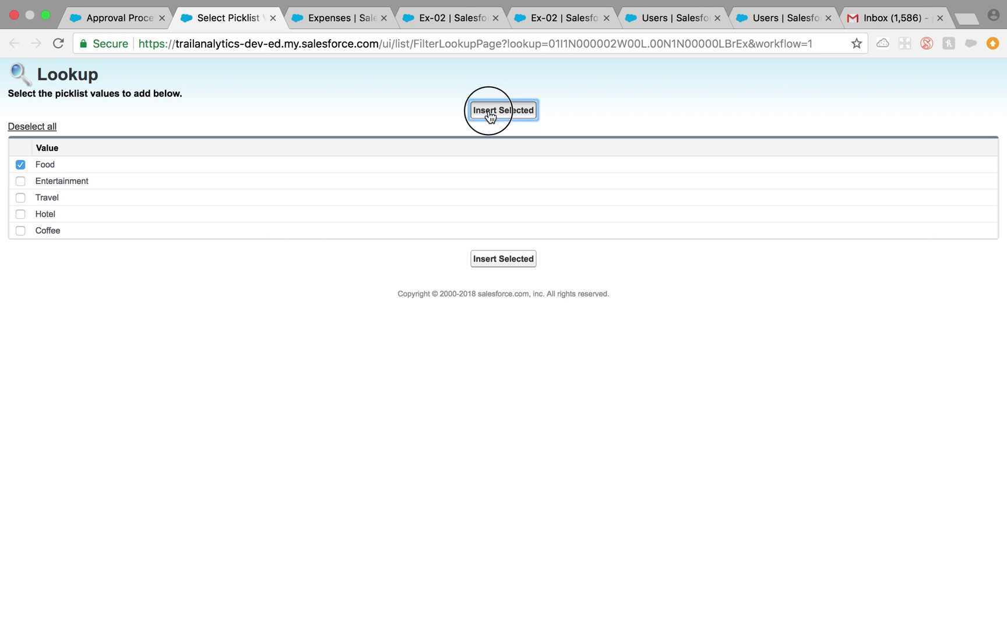
# - Add the criterion Expense Amount less than 200 and continue to approver selection
pyautogui.click(484, 500)
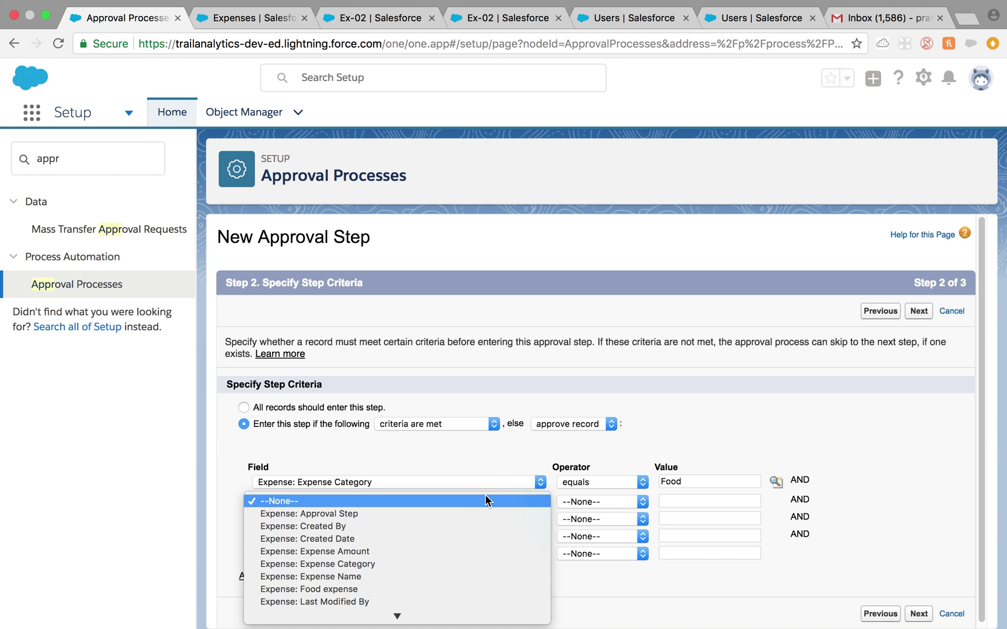
pyautogui.click(440, 551)
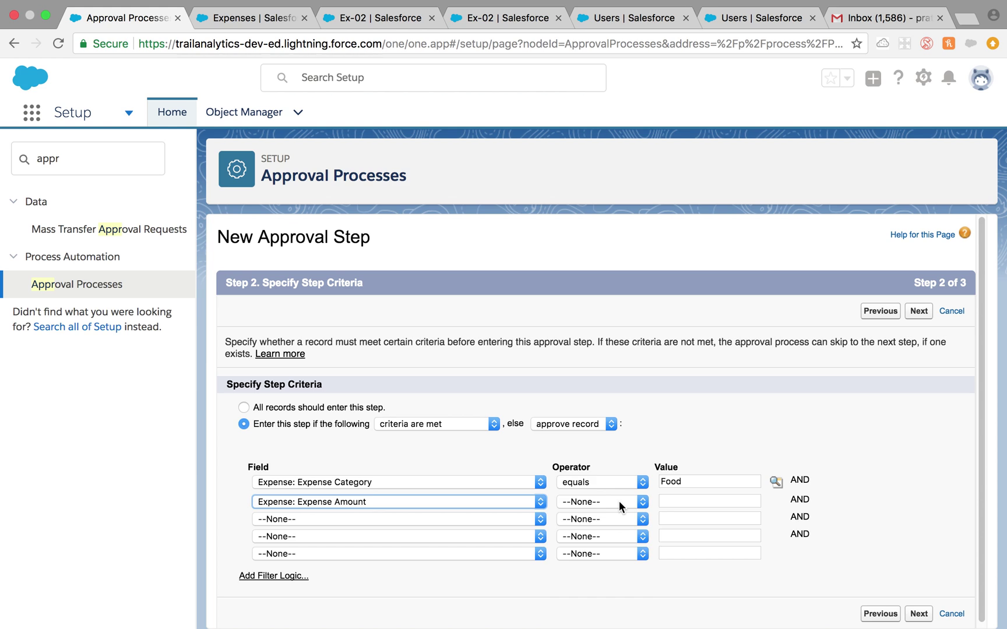
pyautogui.click(618, 501)
pyautogui.click(609, 539)
pyautogui.click(678, 502)
pyautogui.write('200')
pyautogui.click(836, 496)
pyautogui.click(919, 315)
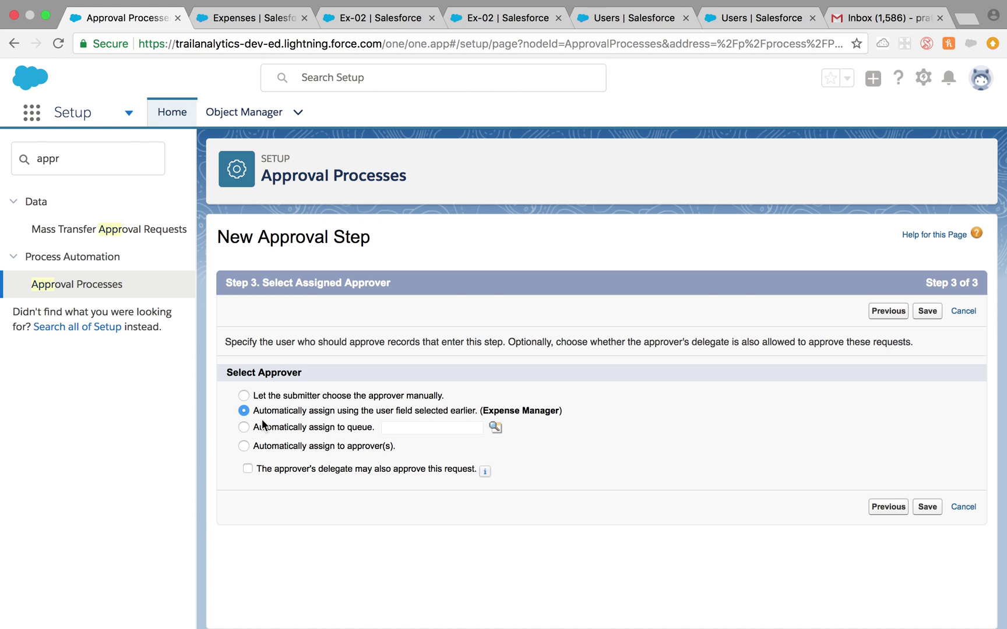
# - Auto-assign the Food expenses step to the Food expense related user and save it
pyautogui.tripleClick(336, 420)
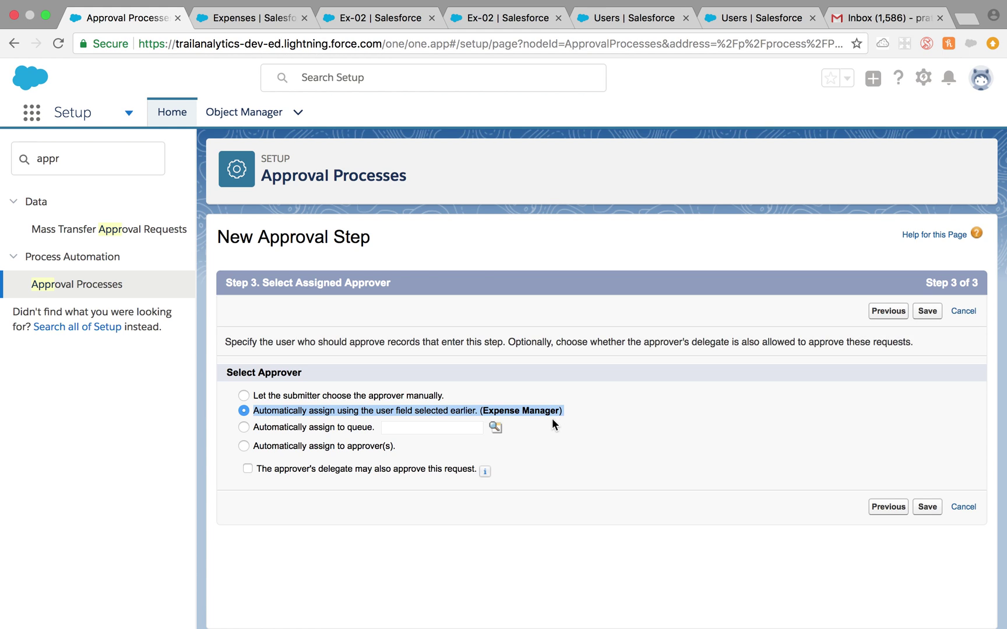
pyautogui.click(245, 449)
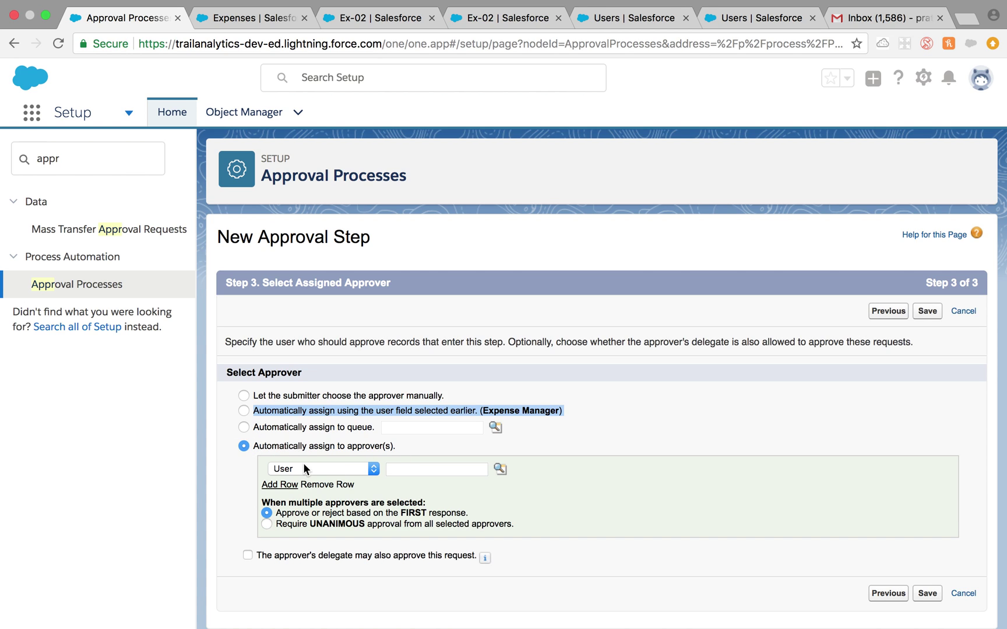
pyautogui.click(365, 467)
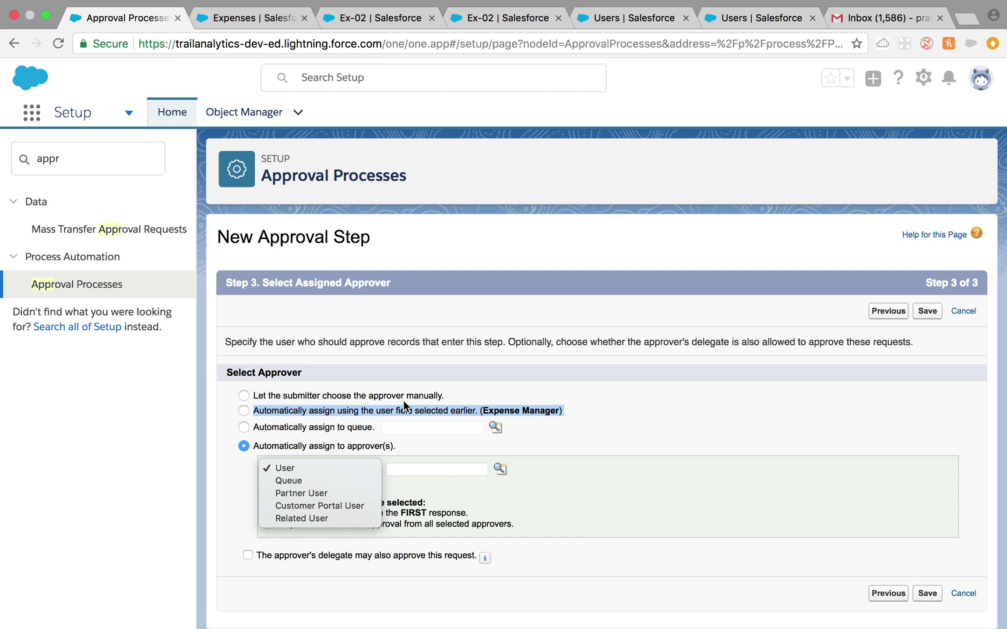
pyautogui.click(323, 519)
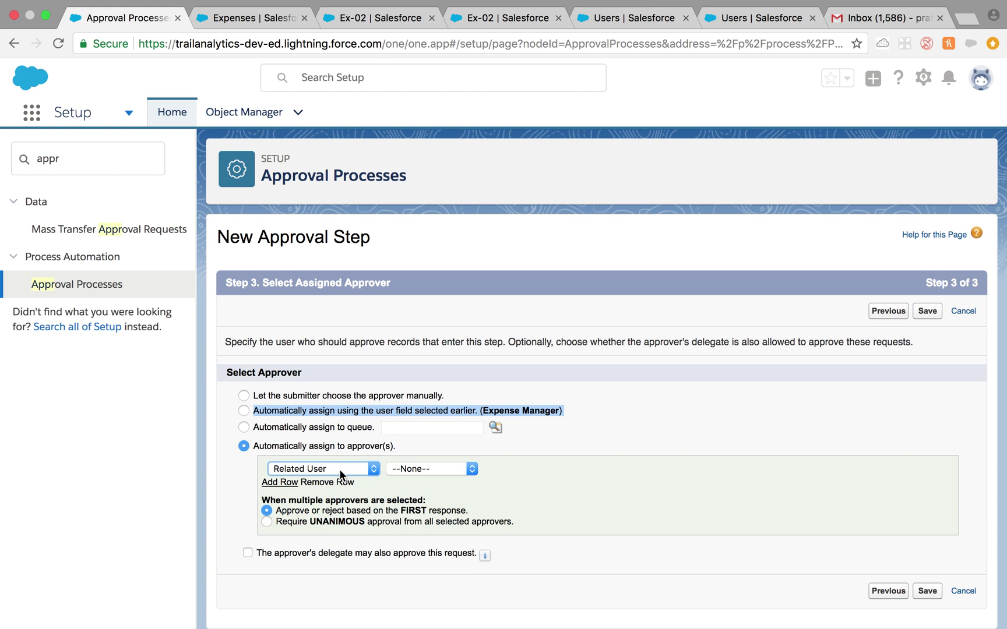
pyautogui.click(431, 469)
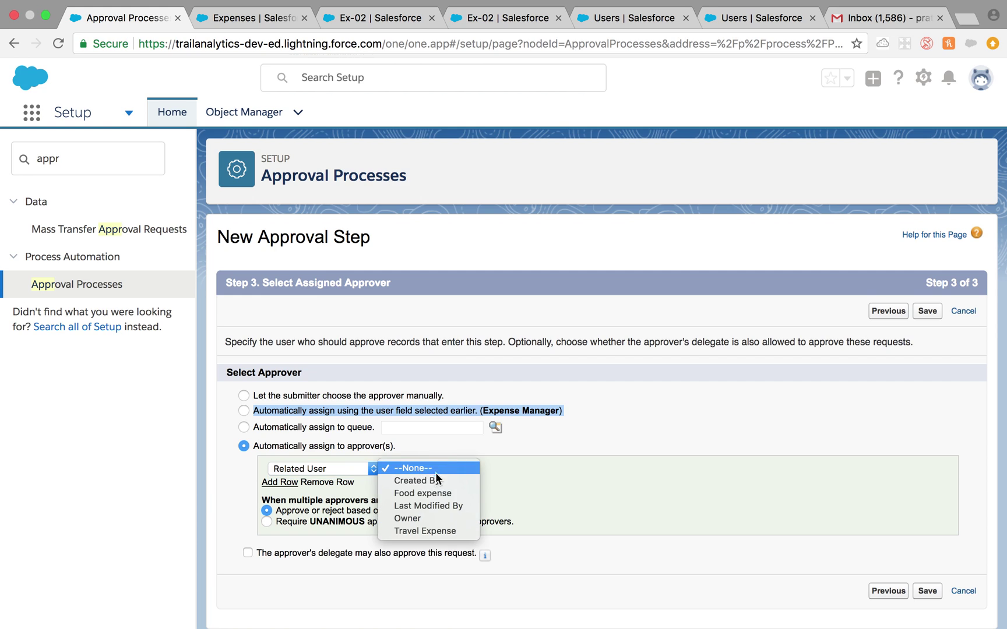
pyautogui.click(430, 495)
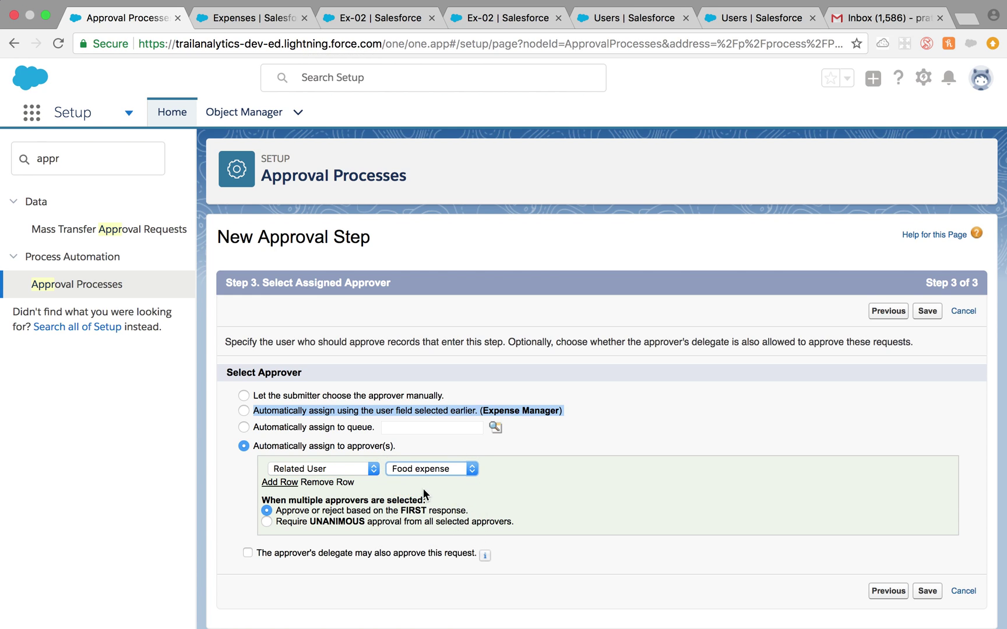
pyautogui.click(927, 316)
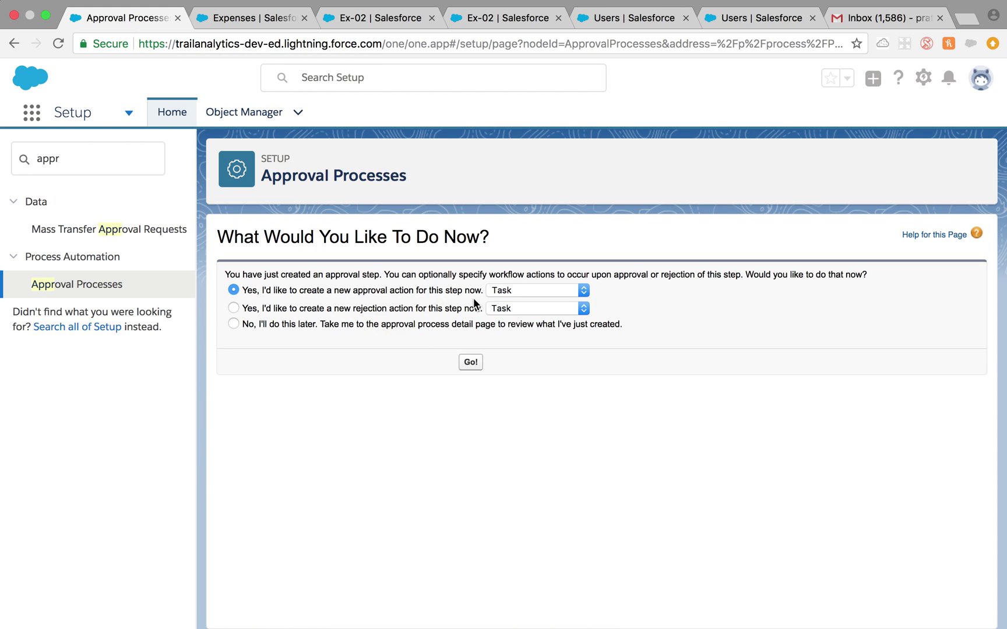
# - Choose 'No, I'll do this later' for step actions and go to the Expense Approval2 detail page
pyautogui.click(545, 290)
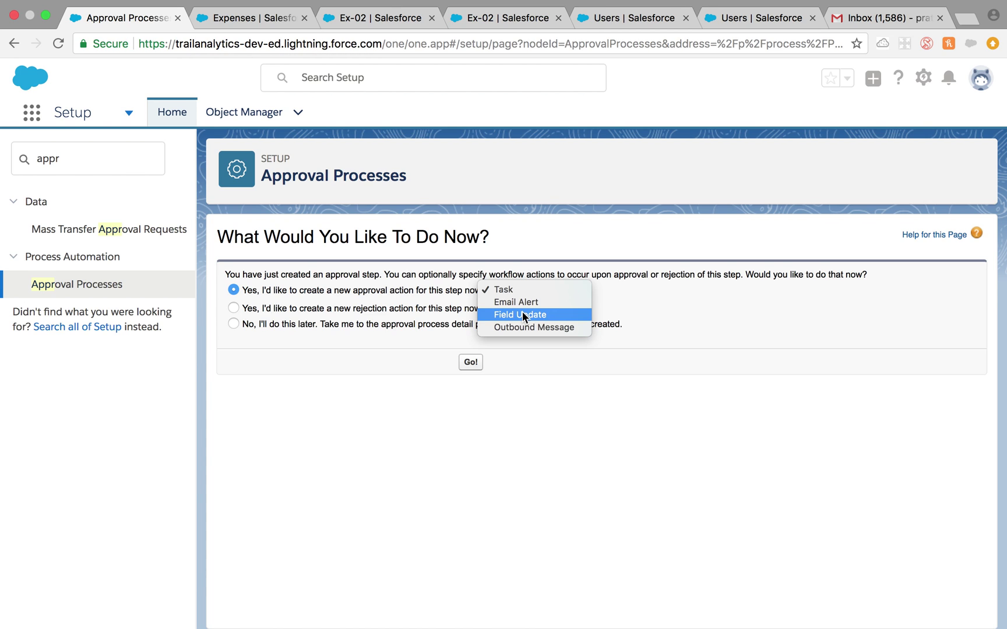
pyautogui.click(376, 24)
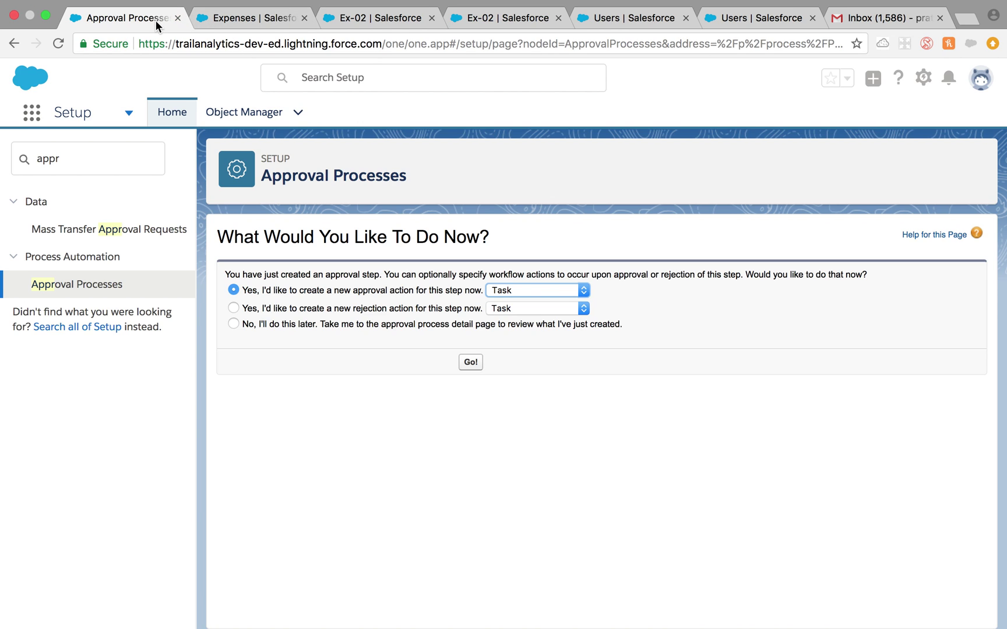
pyautogui.click(234, 324)
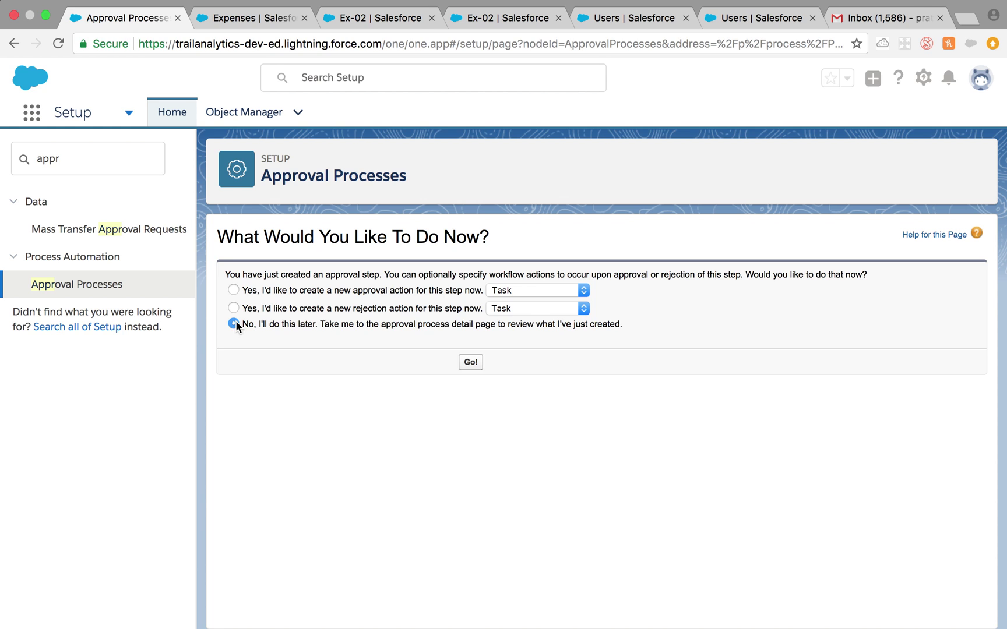
pyautogui.click(470, 363)
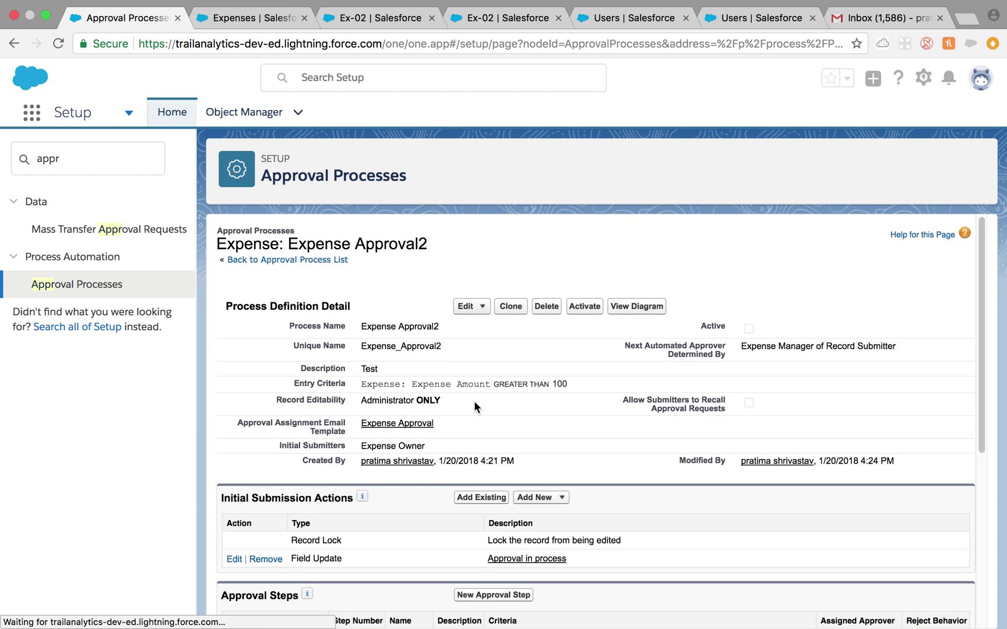
# - Review the Food expenses step's actions, then begin a second approval step
pyautogui.scroll(-5, 479, 433)
pyautogui.click(254, 398)
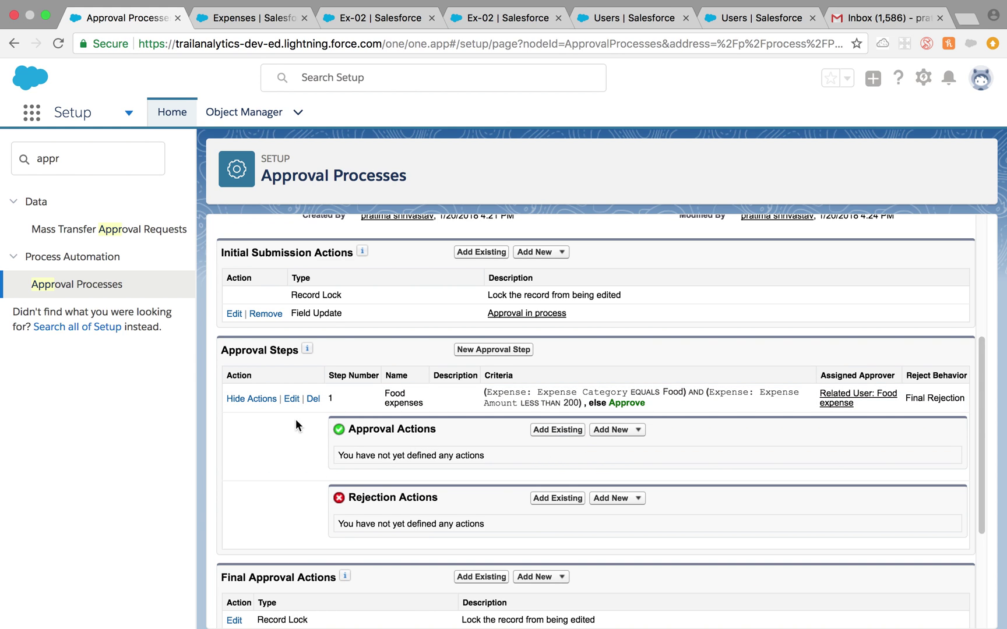
pyautogui.click(250, 399)
pyautogui.scroll(-1, 330, 453)
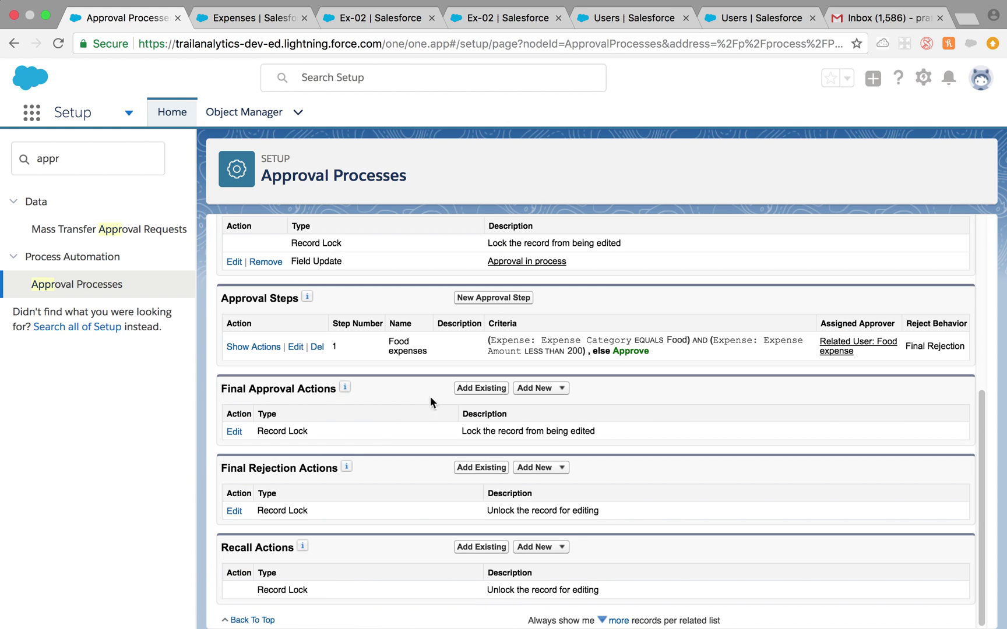
pyautogui.click(494, 298)
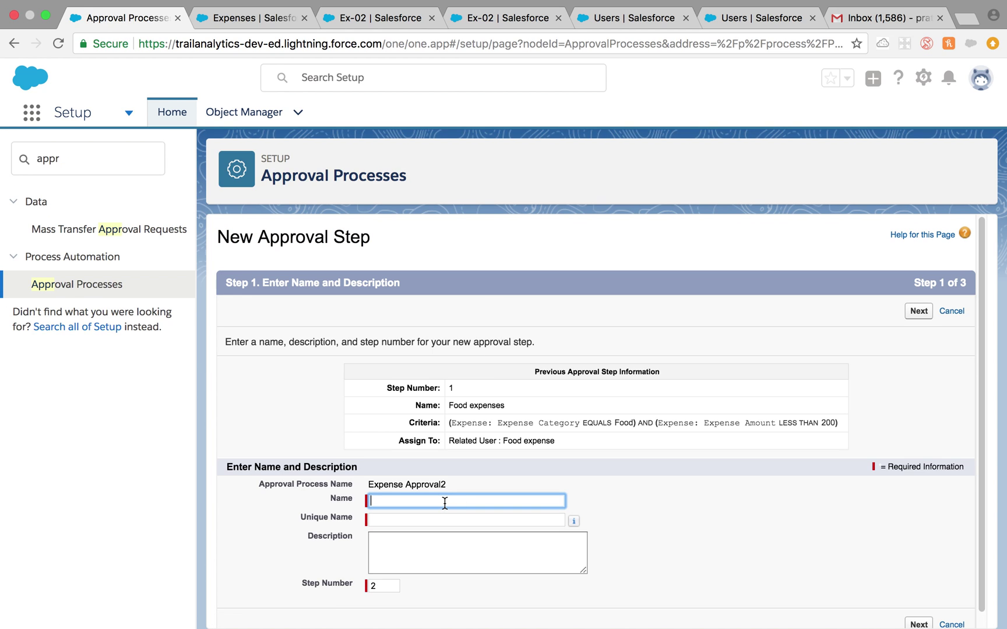
# - Name step 2 'Travel Expense' (unique name Travel_Expense) and make it apply only when criteria match
pyautogui.click(444, 502)
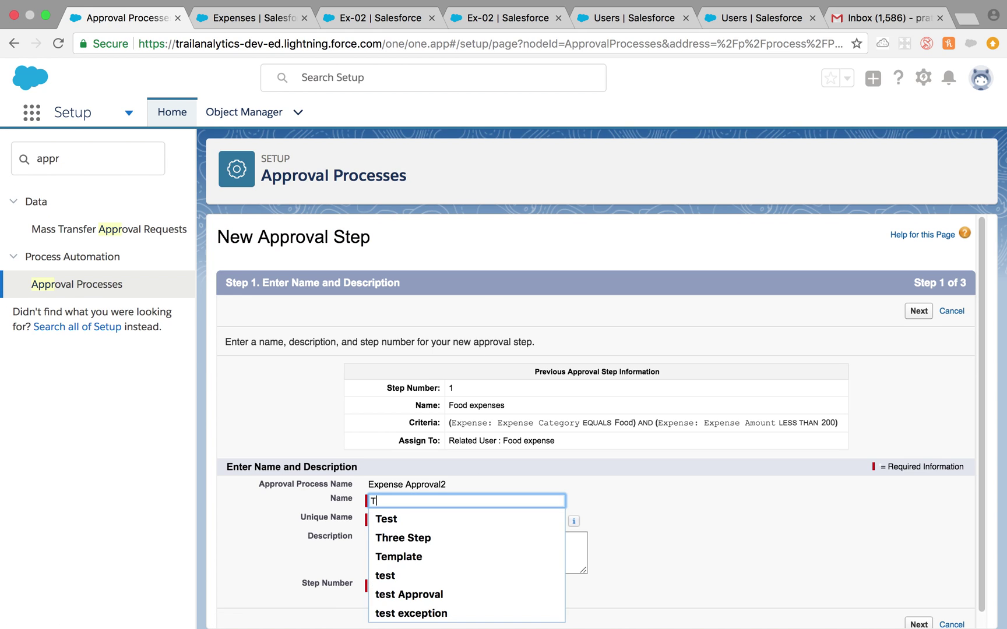
pyautogui.write('Travel')
pyautogui.click(439, 516)
pyautogui.click(438, 516)
pyautogui.scroll(-1, 421, 533)
pyautogui.click(406, 530)
pyautogui.scroll(-1, 830, 523)
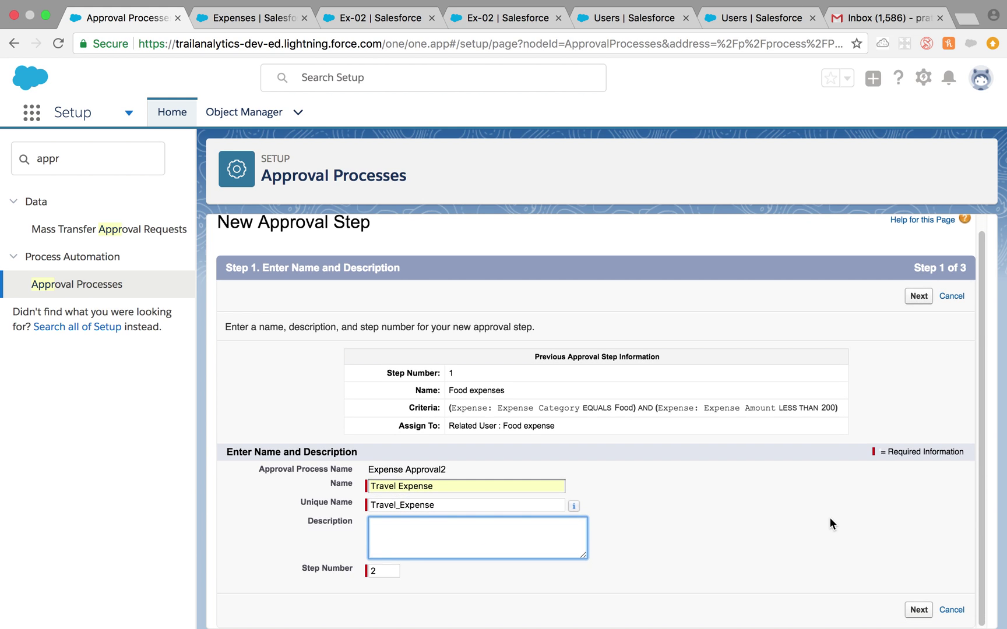
pyautogui.click(919, 296)
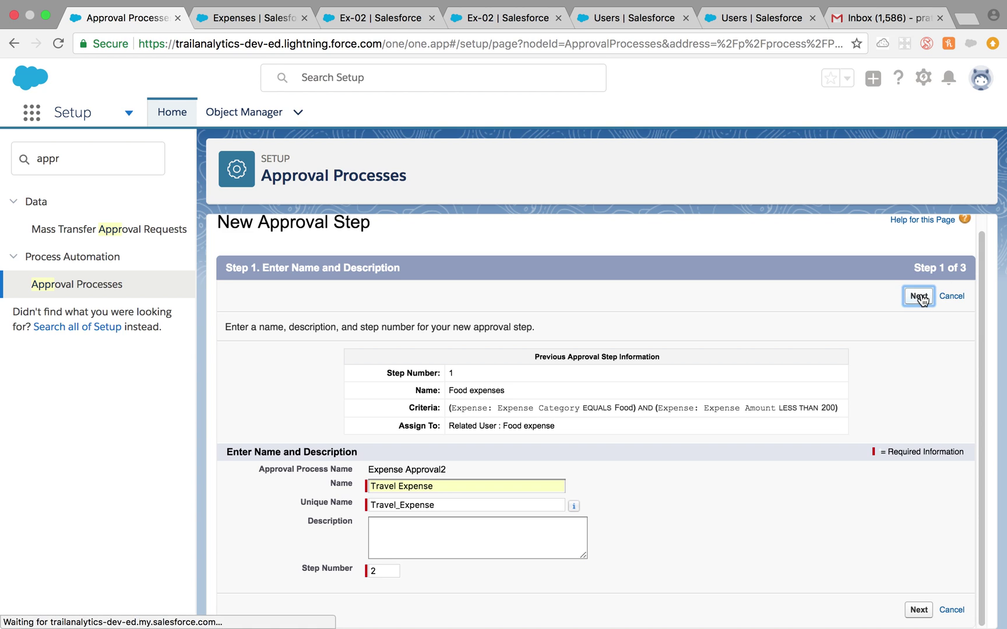
pyautogui.click(244, 518)
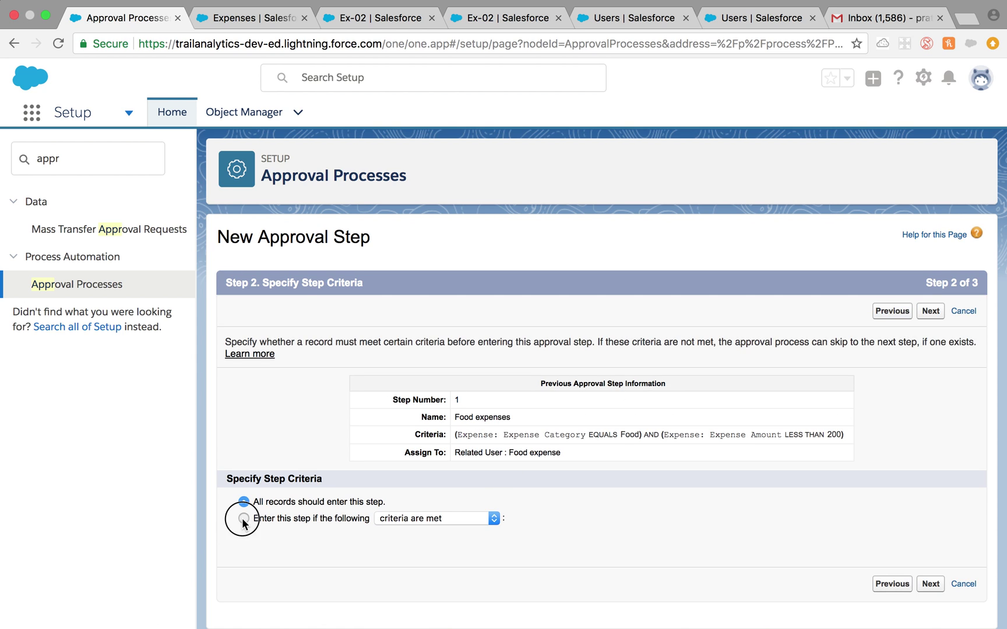
# - Set the first criterion to Expense Category equals Travel
pyautogui.scroll(-1, 445, 548)
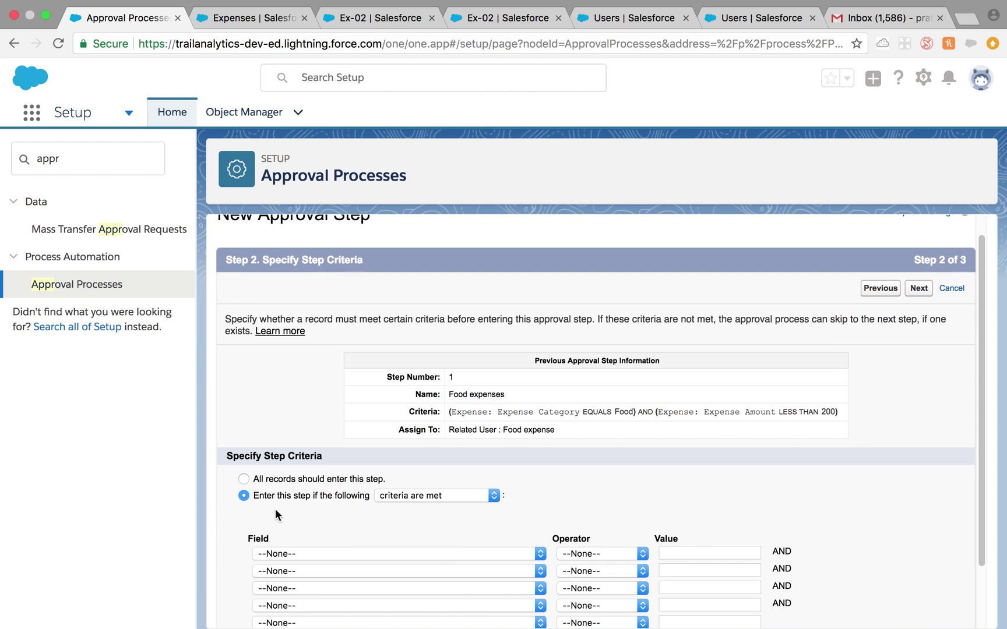
pyautogui.click(441, 499)
pyautogui.click(441, 496)
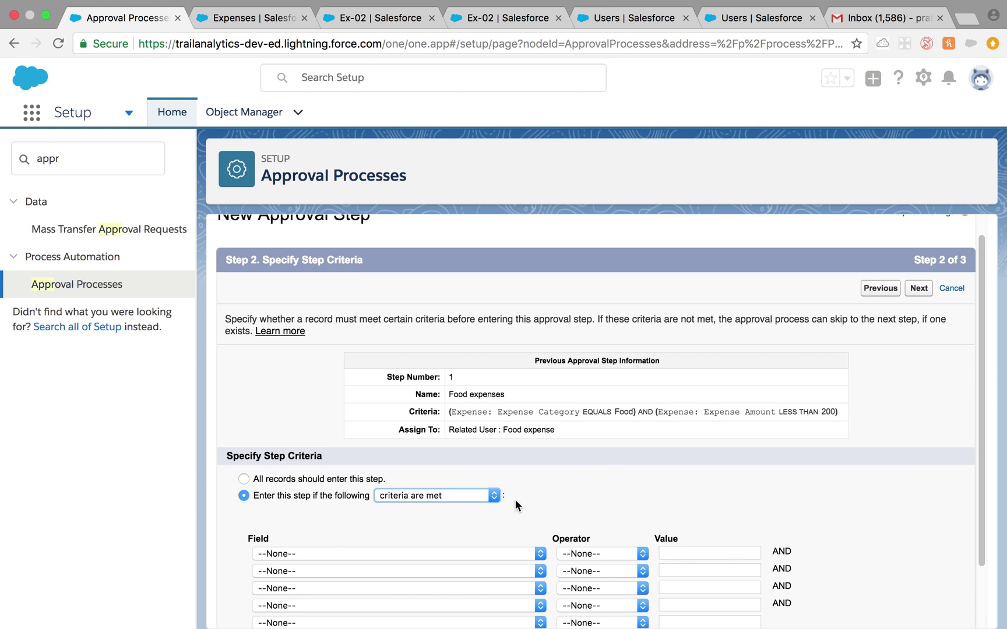
pyautogui.scroll(-3, 507, 516)
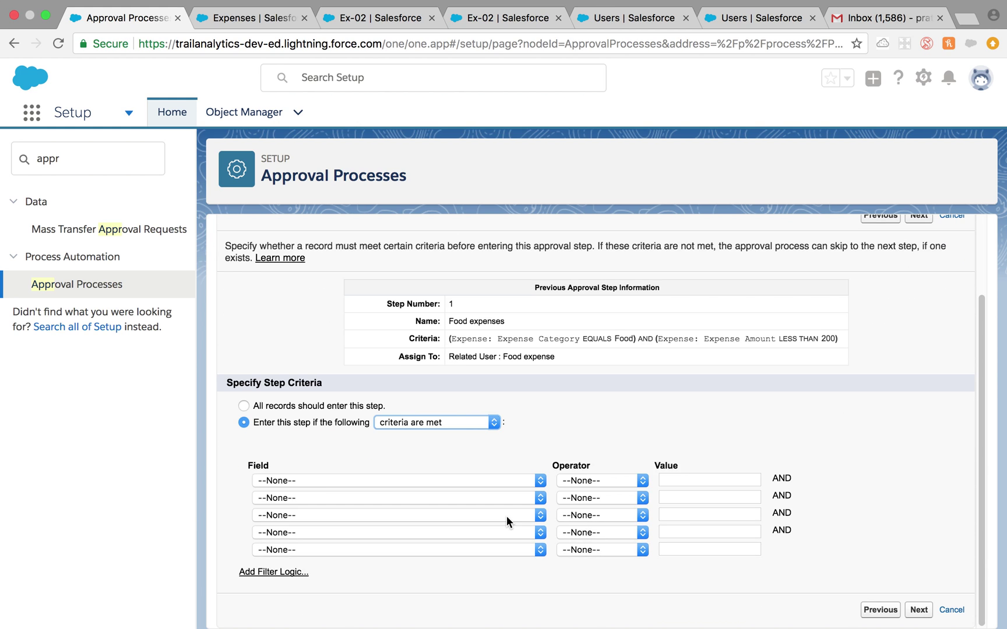
pyautogui.click(506, 481)
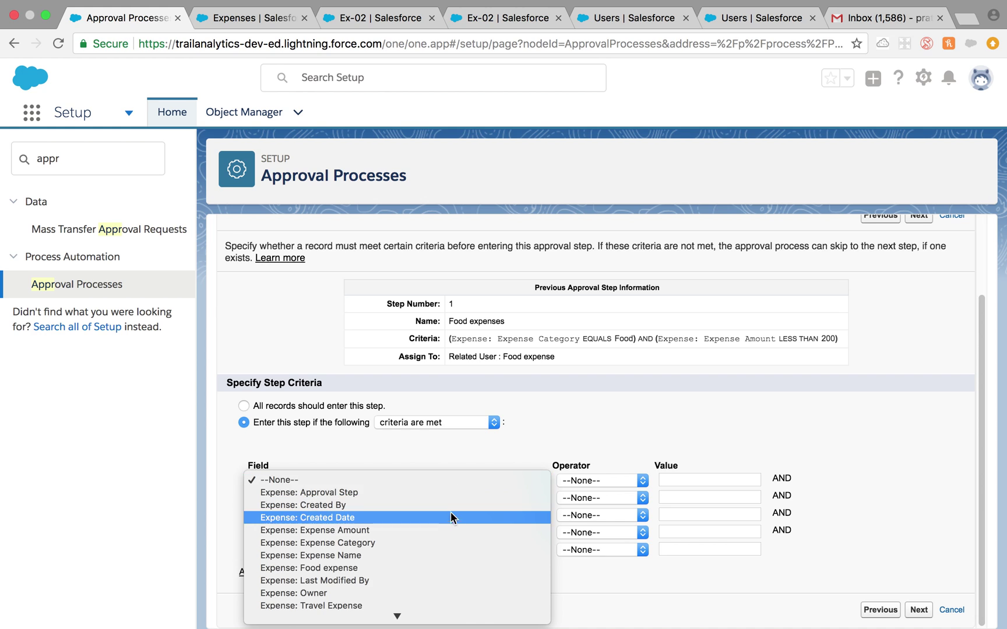
pyautogui.click(451, 543)
pyautogui.click(606, 480)
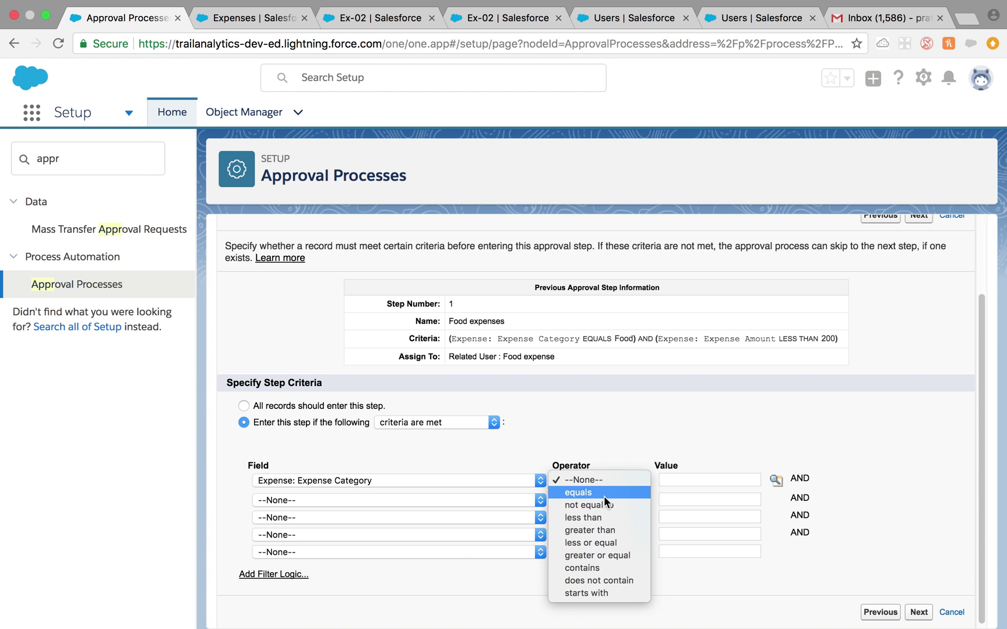
pyautogui.press('Return')
pyautogui.click(775, 478)
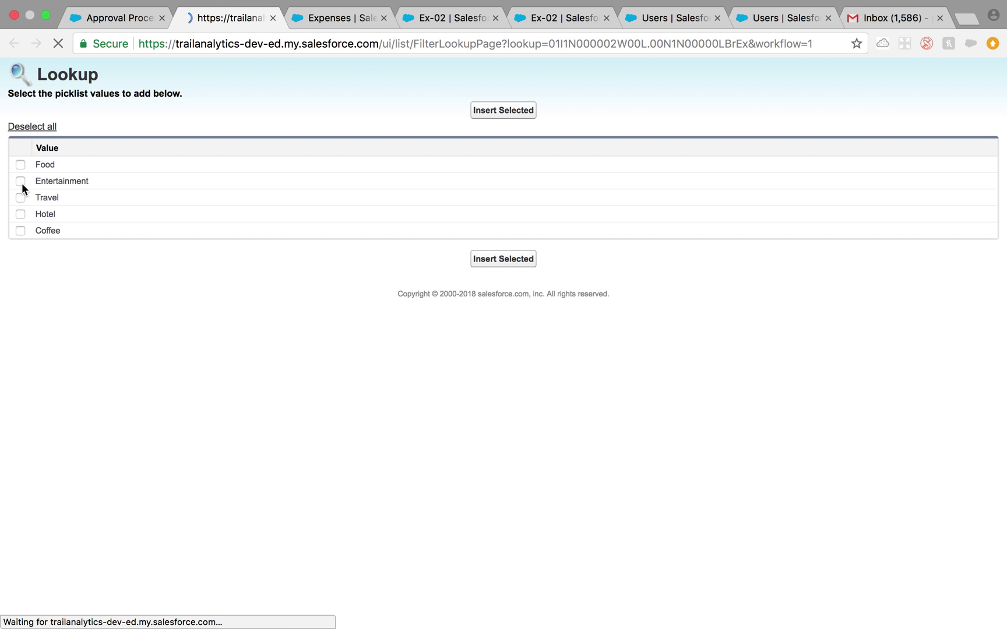
pyautogui.click(21, 197)
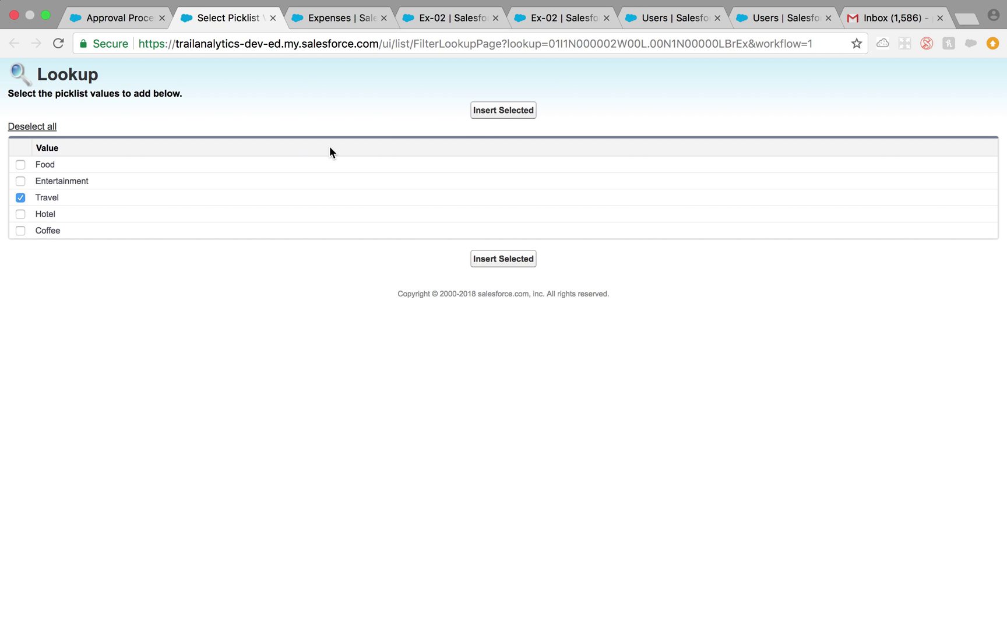
pyautogui.click(483, 112)
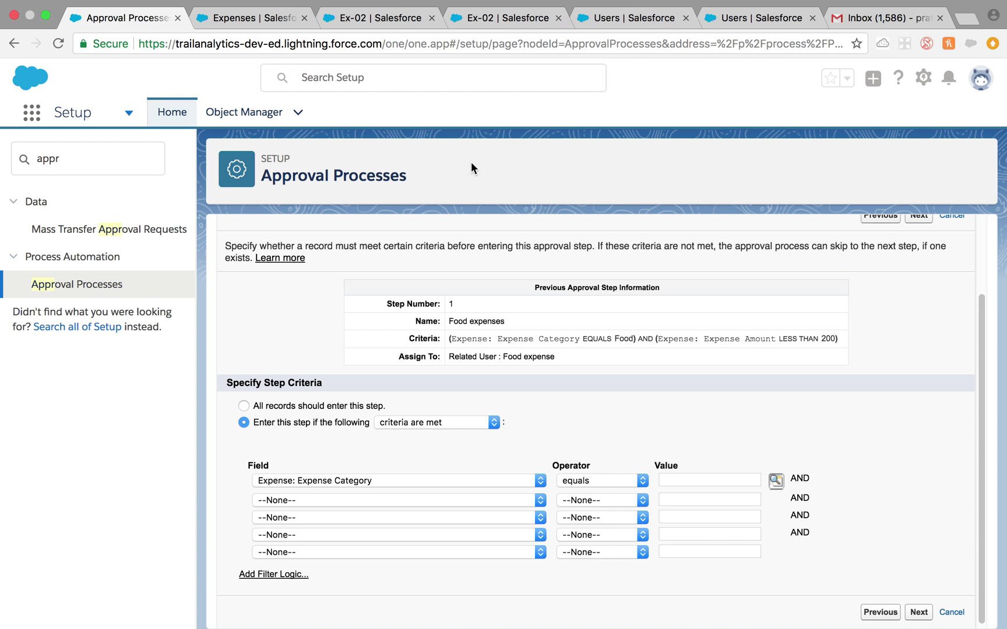
# - Add Expense Amount less than 200 as the second criterion and continue
pyautogui.click(417, 502)
pyautogui.click(408, 550)
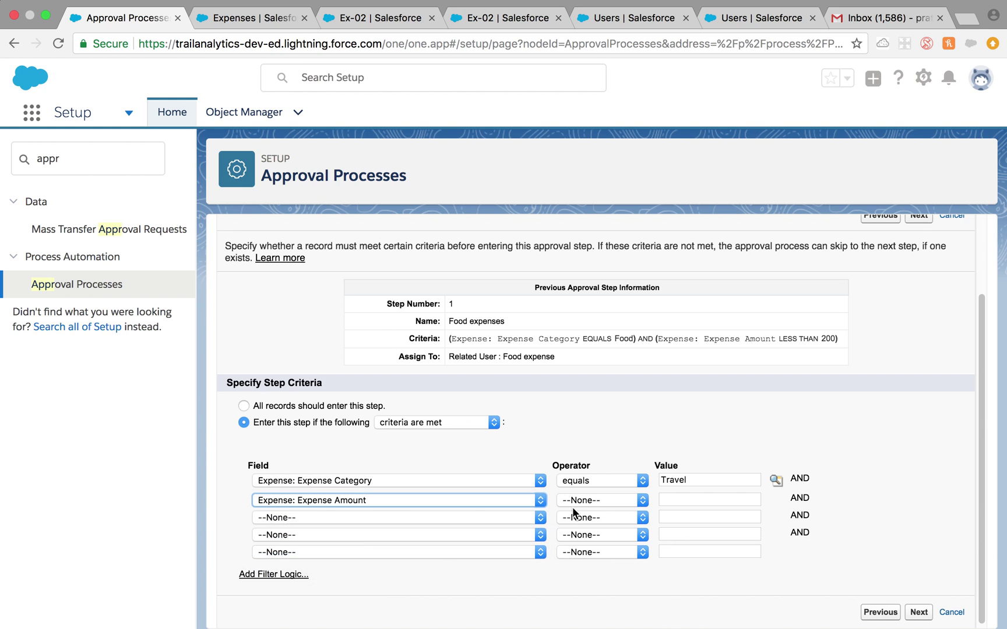
pyautogui.click(572, 505)
pyautogui.click(665, 503)
pyautogui.click(668, 501)
pyautogui.write('200')
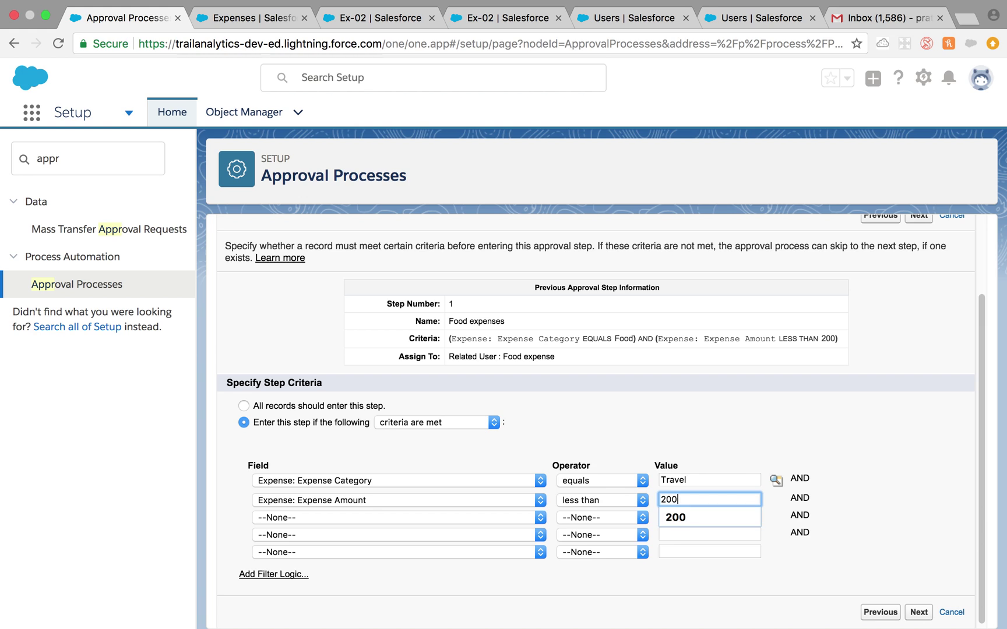
pyautogui.click(676, 516)
pyautogui.scroll(-1, 330, 539)
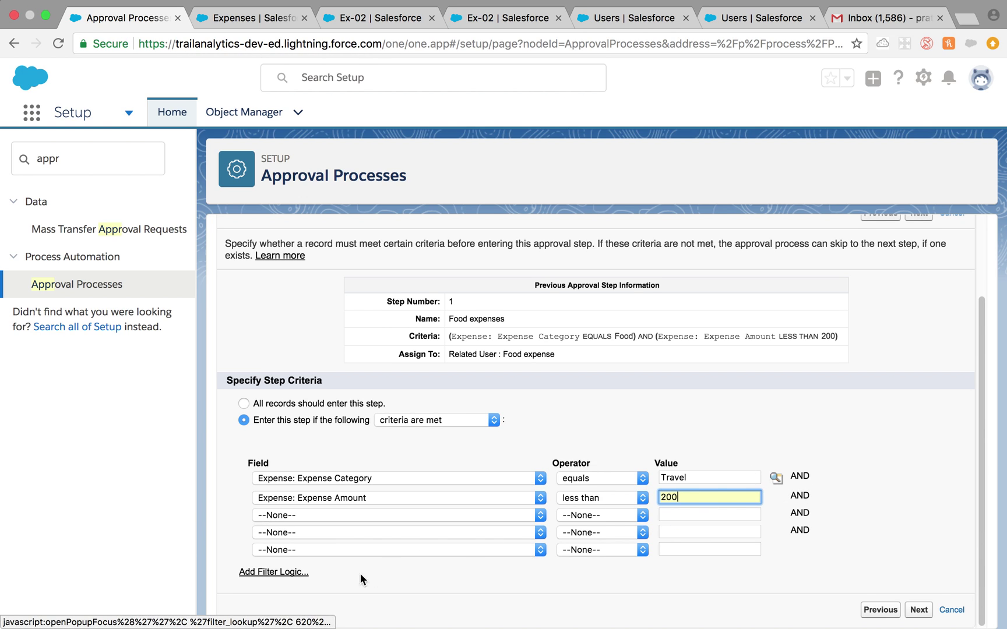
pyautogui.click(920, 610)
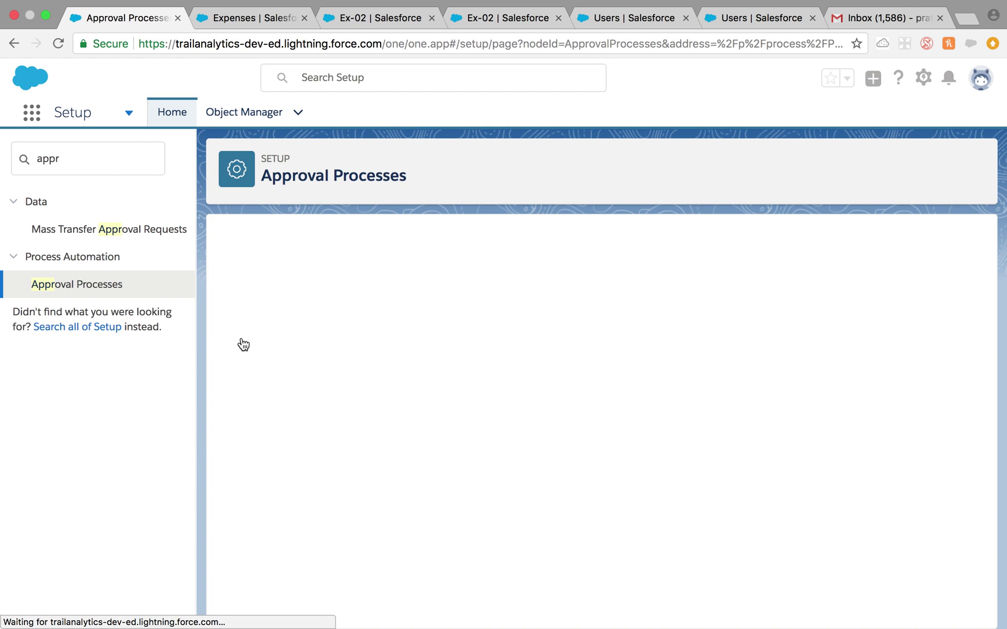
# - Make Related User 'Travel Expense' the Travel step's automatic approver, save, and skip adding actions
pyautogui.scroll(-3, 342, 428)
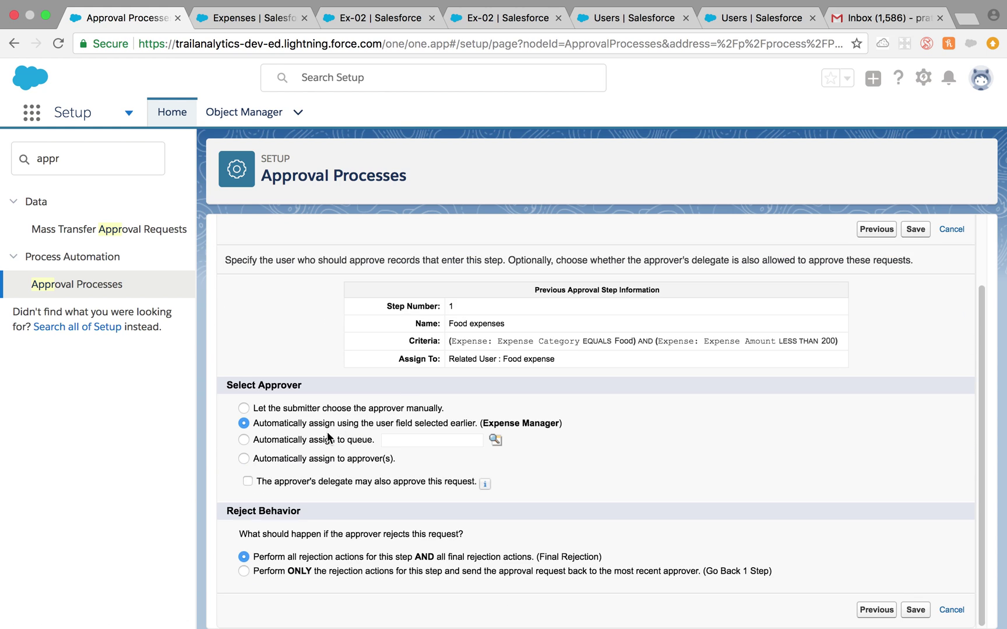
pyautogui.click(244, 459)
pyautogui.click(299, 479)
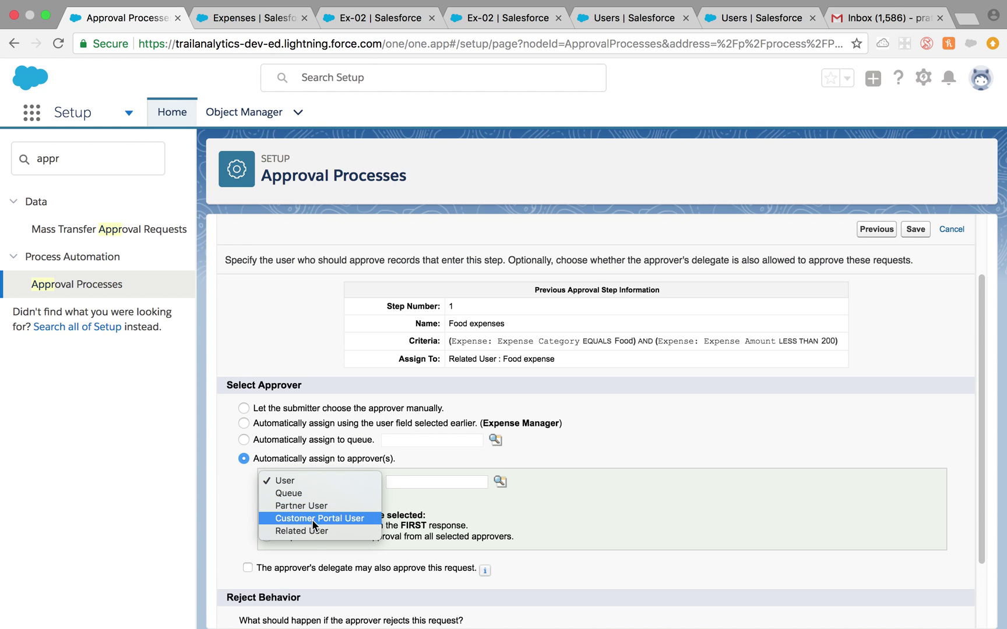
pyautogui.click(315, 533)
pyautogui.click(471, 483)
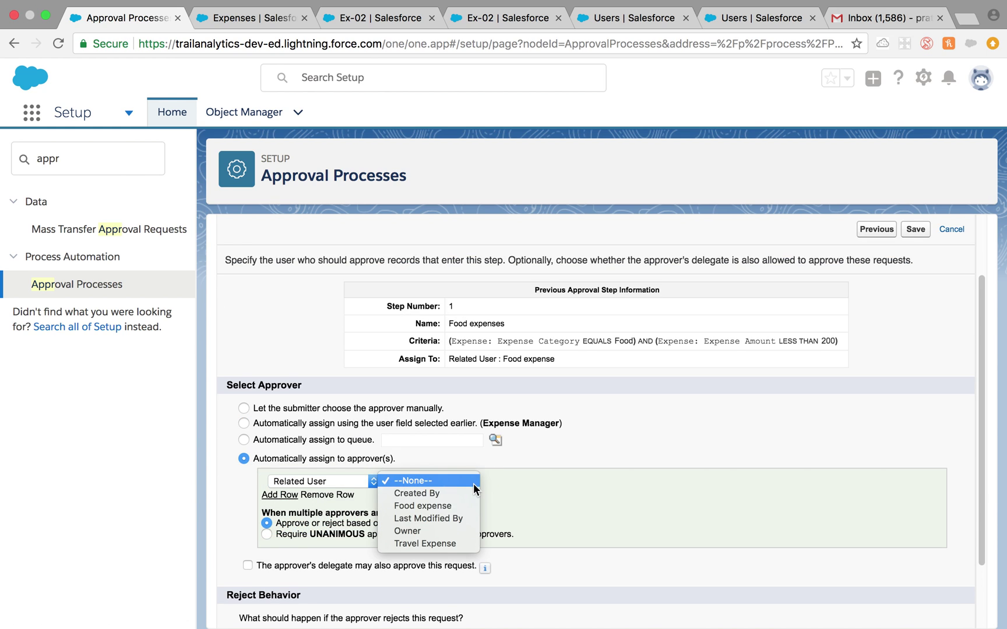
pyautogui.click(438, 541)
pyautogui.scroll(-3, 567, 483)
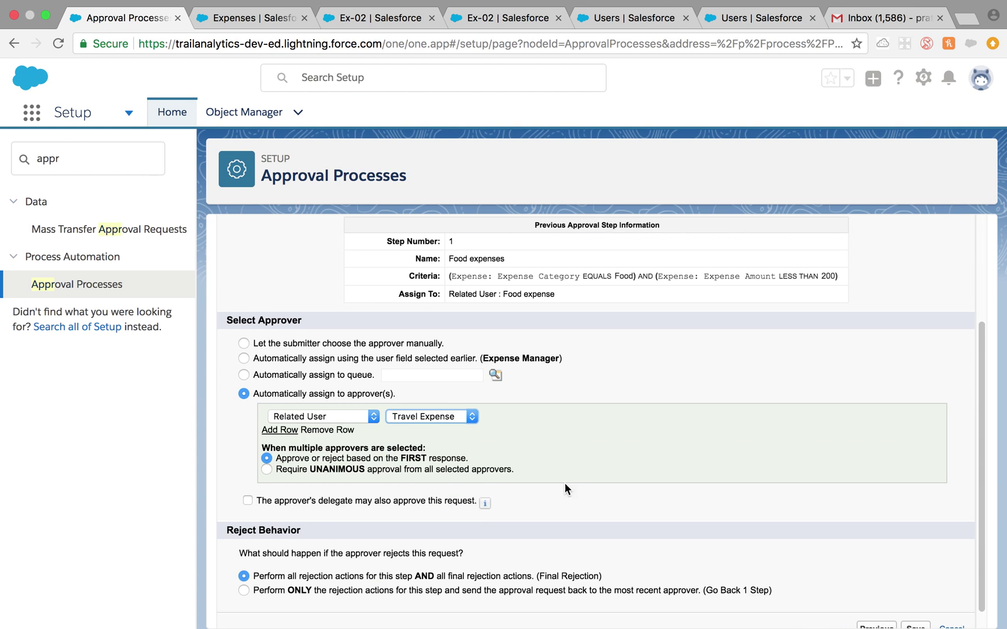
pyautogui.click(915, 610)
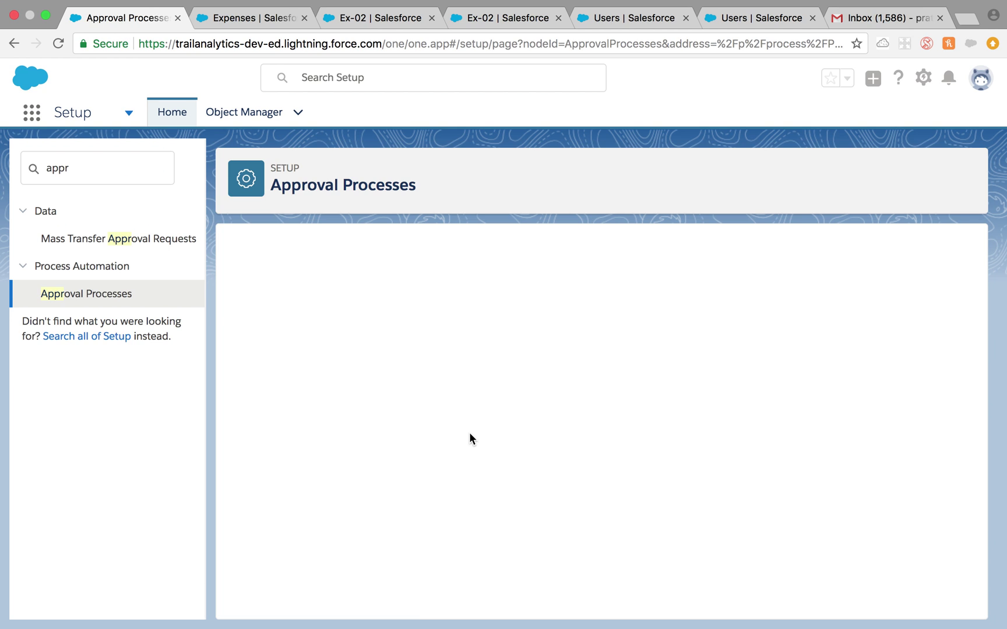
pyautogui.click(233, 323)
# - Change the Food expenses step's 'else' outcome from Approve to 'go to next step'
pyautogui.click(471, 363)
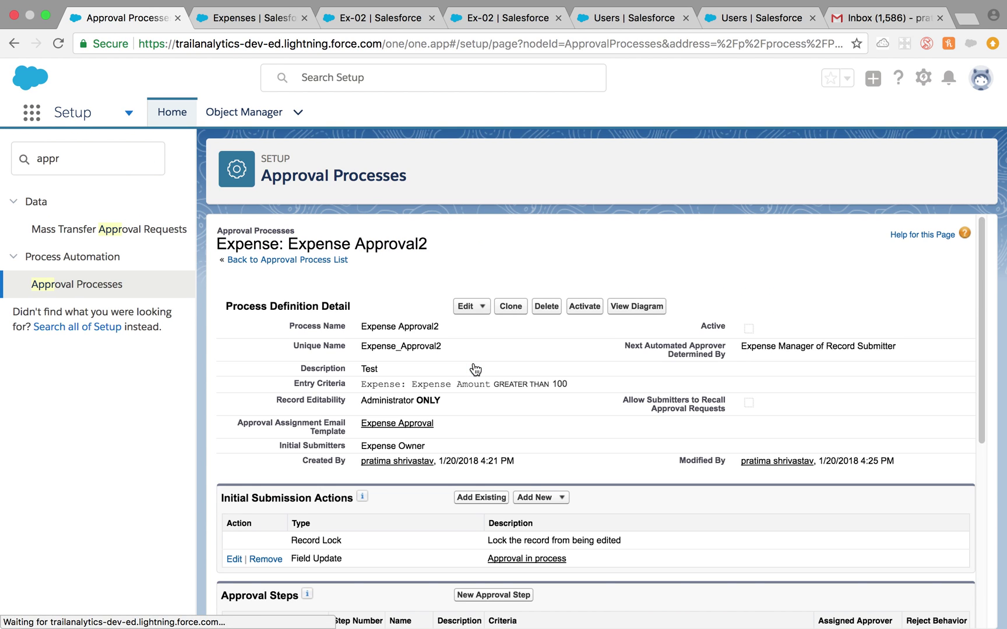
pyautogui.scroll(-1, 472, 379)
pyautogui.scroll(-5, 472, 379)
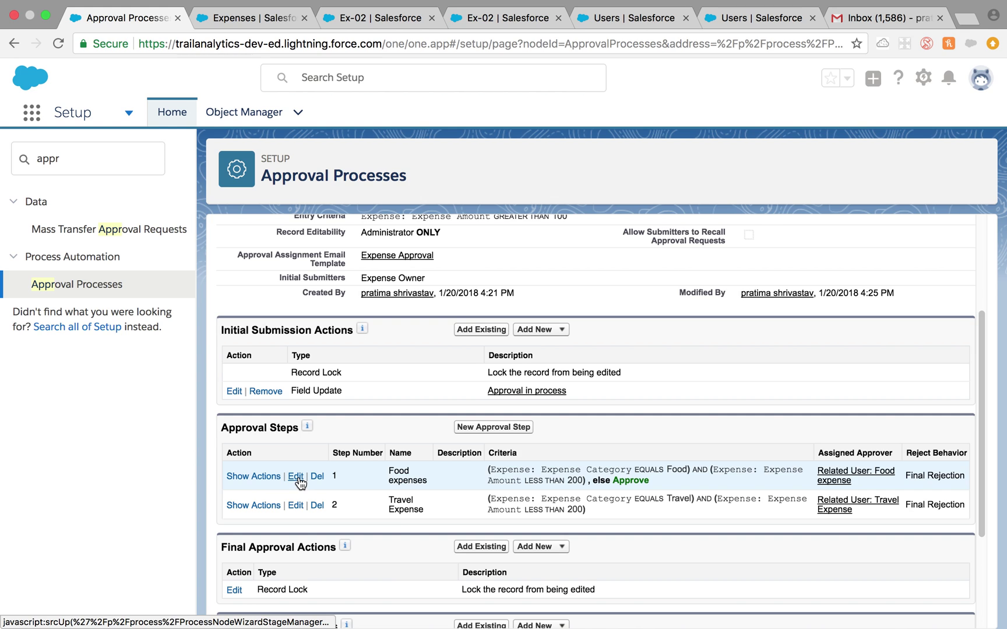
pyautogui.doubleClick(635, 480)
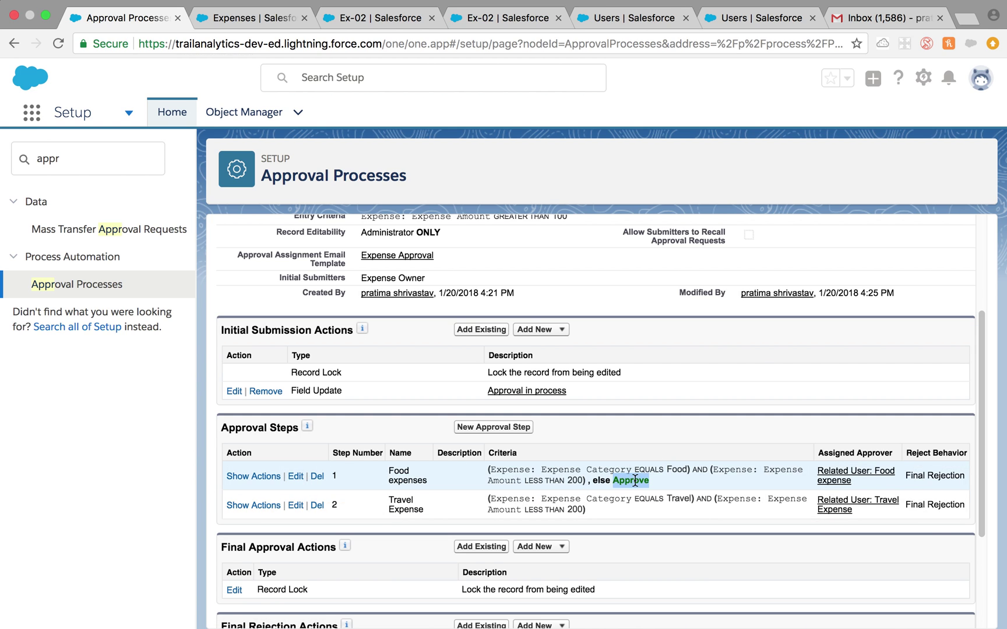
pyautogui.click(290, 478)
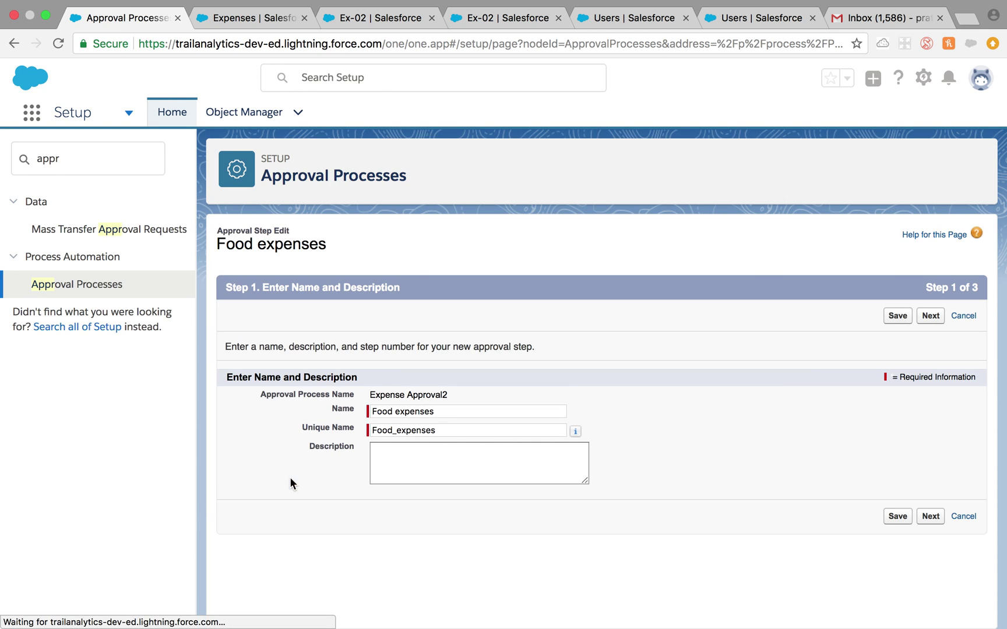
pyautogui.click(931, 317)
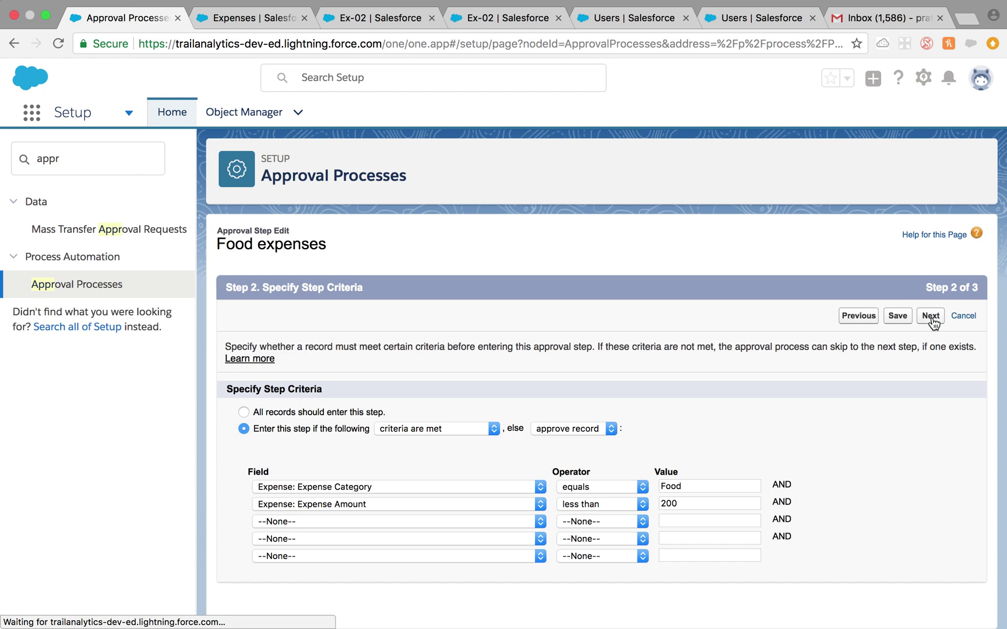
pyautogui.click(571, 429)
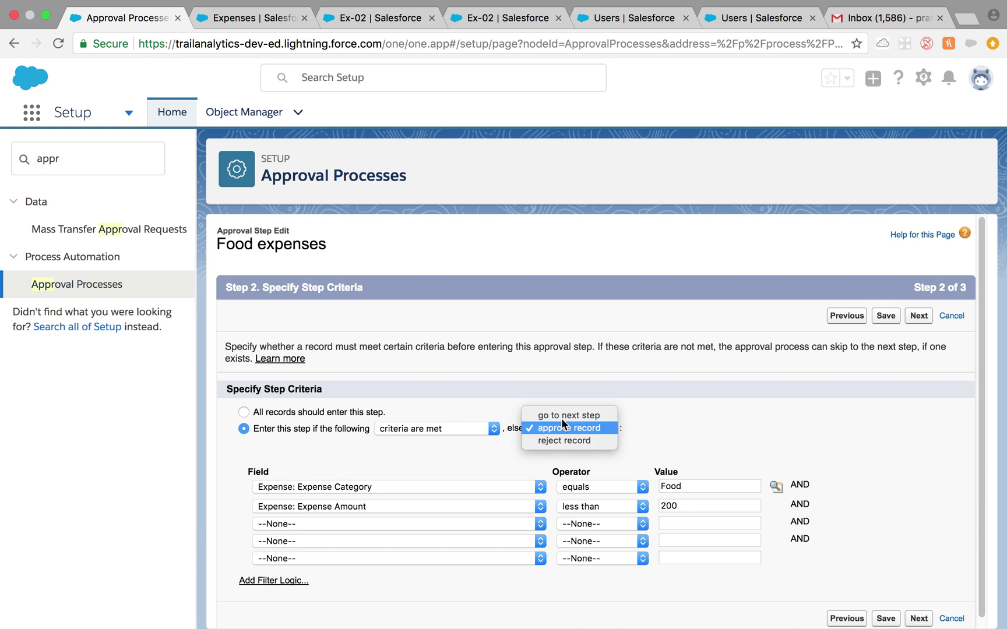
pyautogui.click(561, 416)
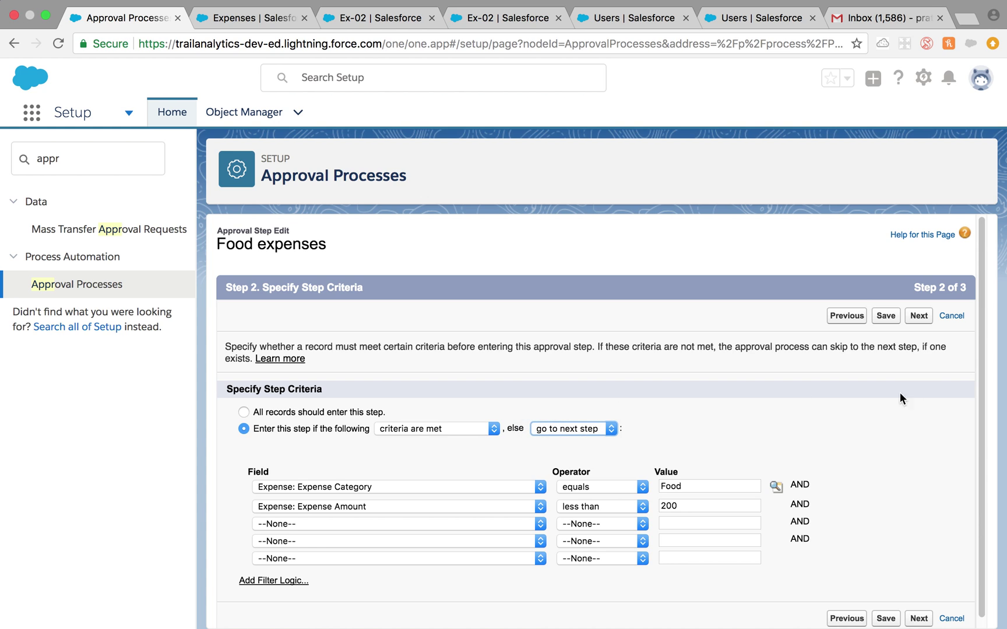
pyautogui.click(919, 316)
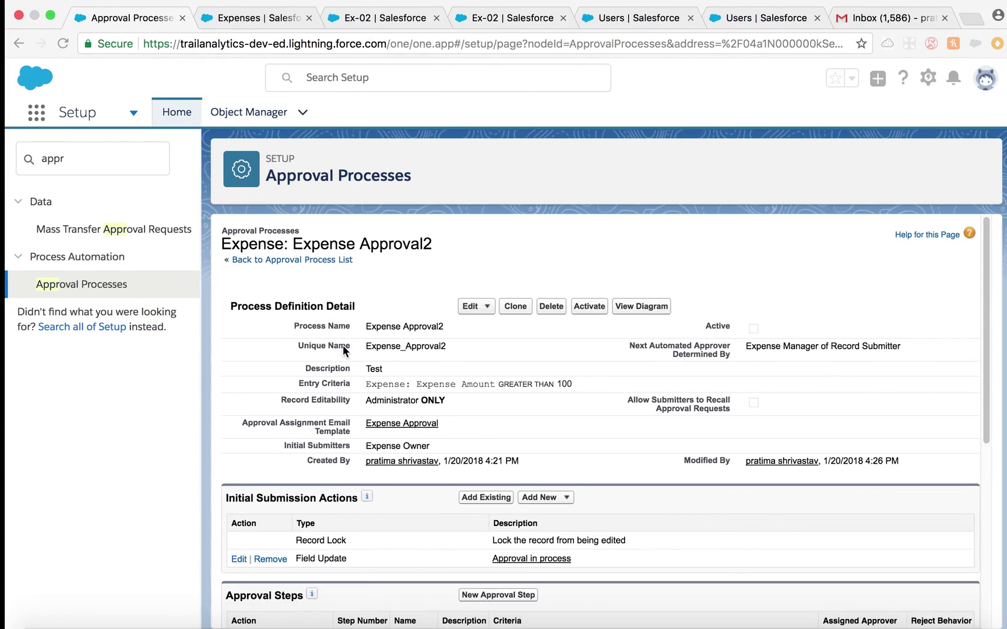
pyautogui.scroll(-4, 459, 436)
# - Create a new approval step named 'Amount greater than 200' with a matching unique name
pyautogui.click(484, 456)
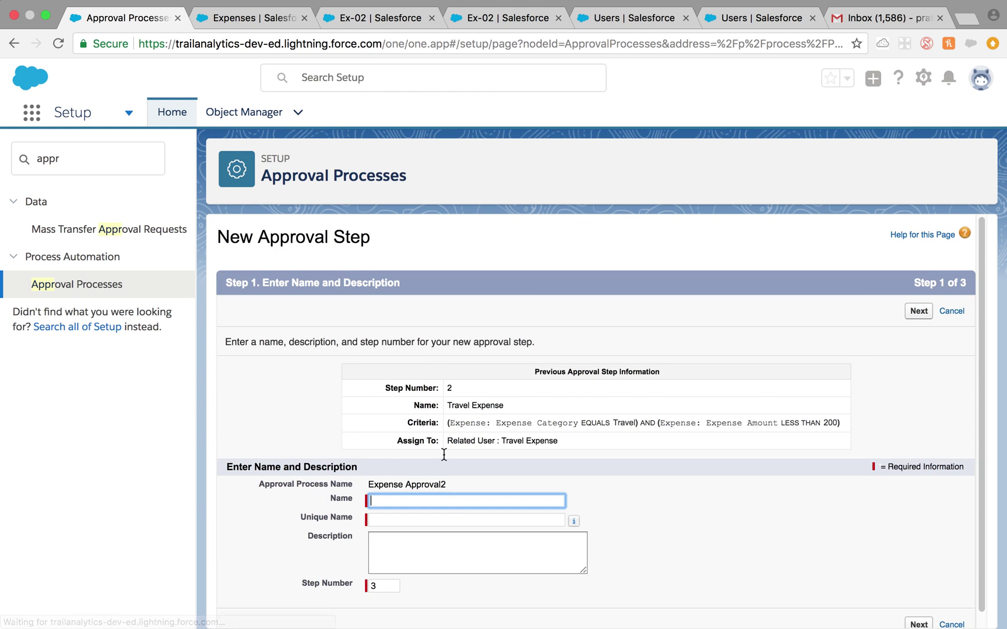
pyautogui.write('Amoun')
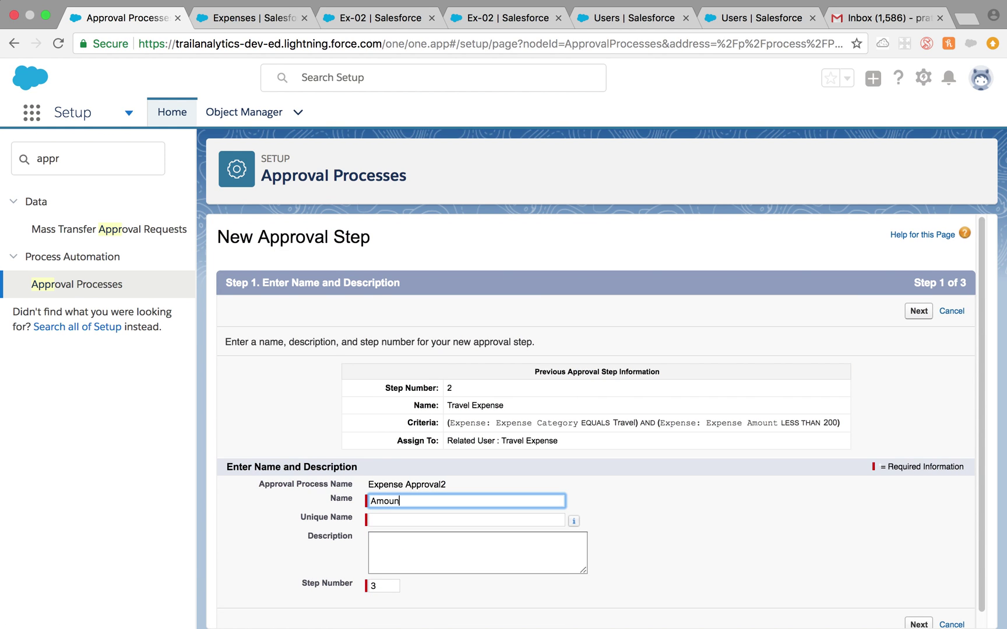
pyautogui.write('t greater than 200')
pyautogui.click(424, 520)
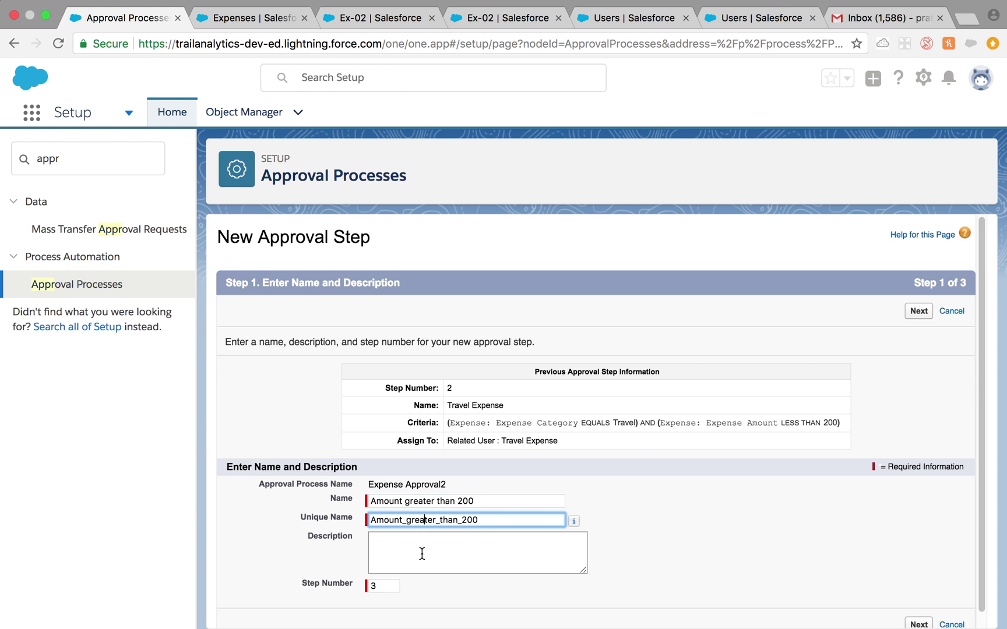
pyautogui.click(421, 553)
pyautogui.scroll(-1, 700, 545)
pyautogui.click(918, 610)
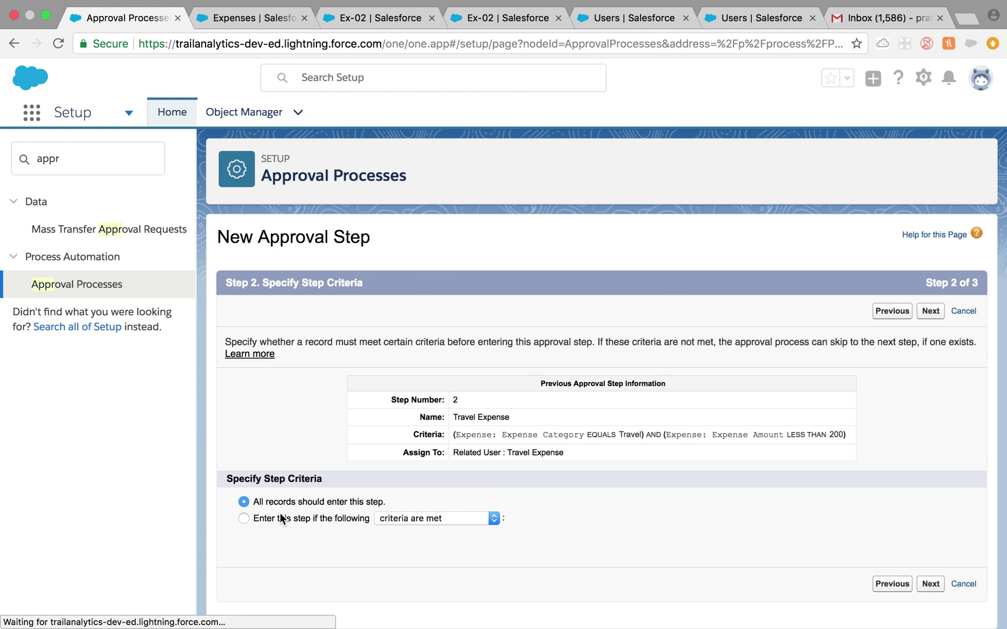
# - Require the criterion Expense: Expense Amount greater than 200 for entering the step
pyautogui.click(241, 518)
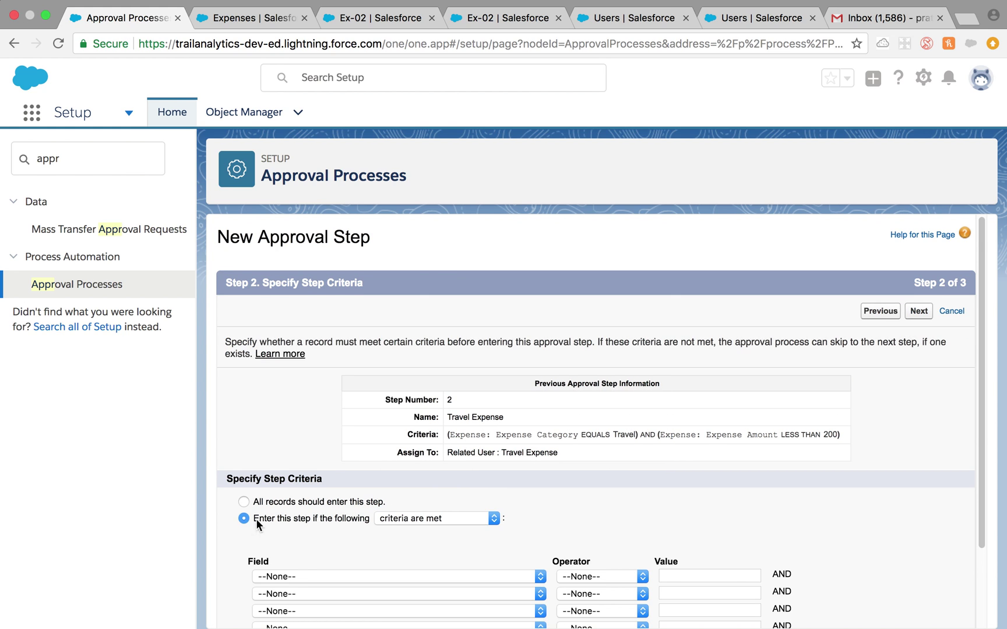
pyautogui.scroll(-1, 453, 534)
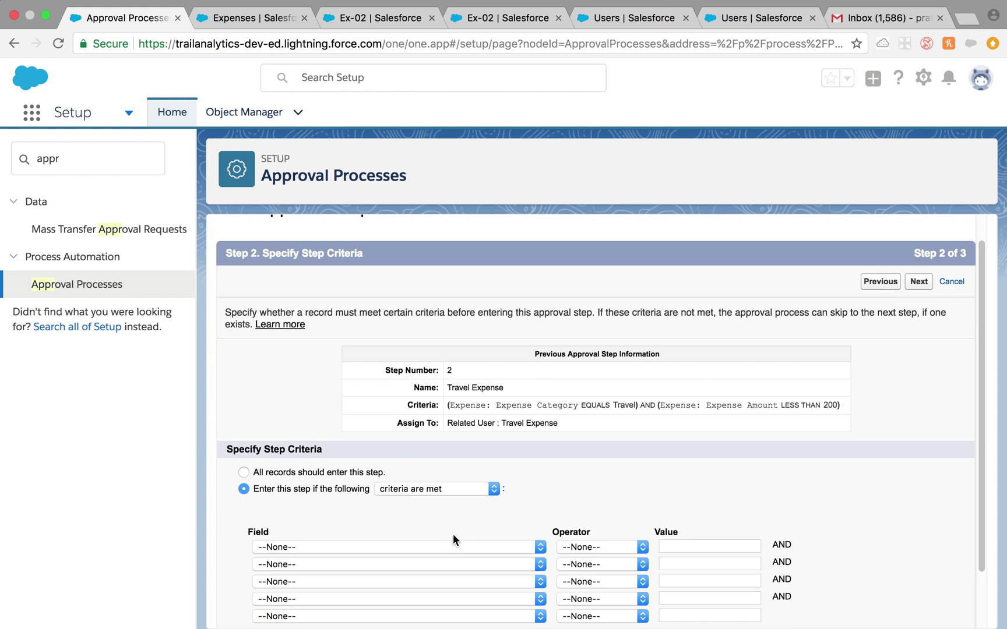
pyautogui.click(527, 547)
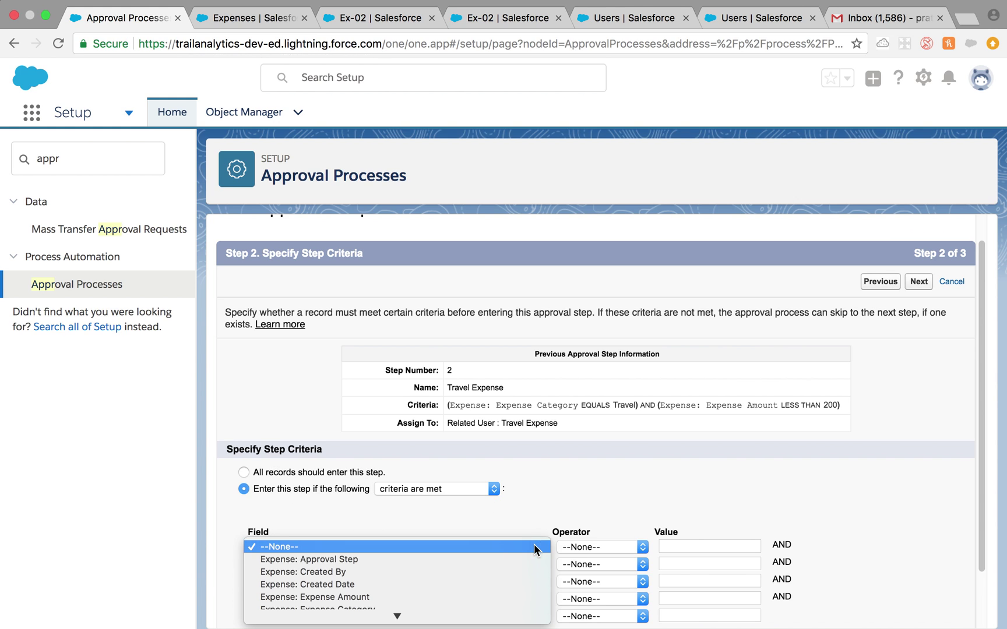
pyautogui.click(477, 597)
pyautogui.click(581, 547)
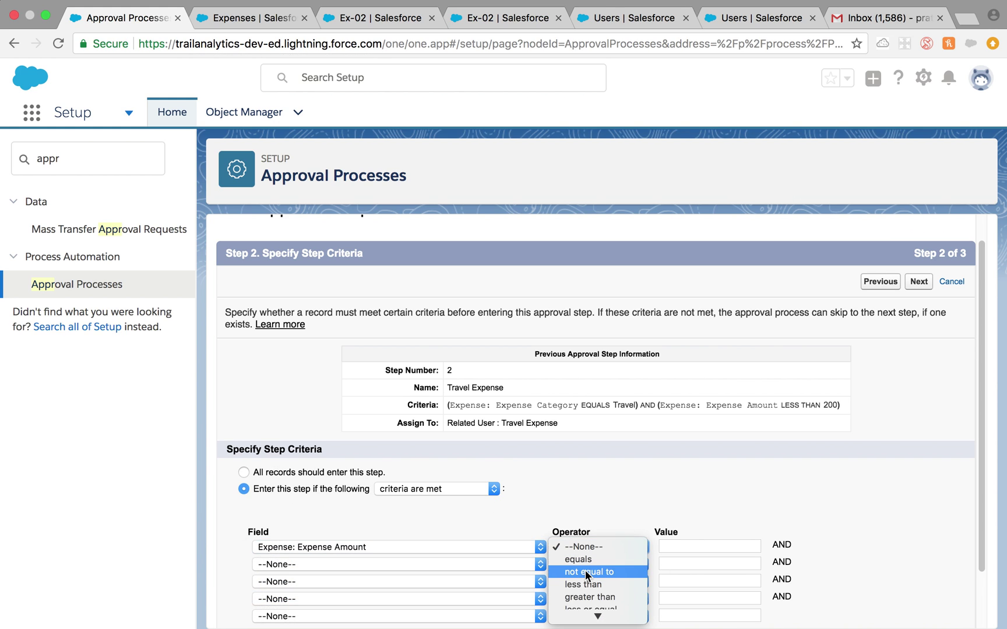
pyautogui.click(624, 593)
pyautogui.click(674, 546)
pyautogui.write('200')
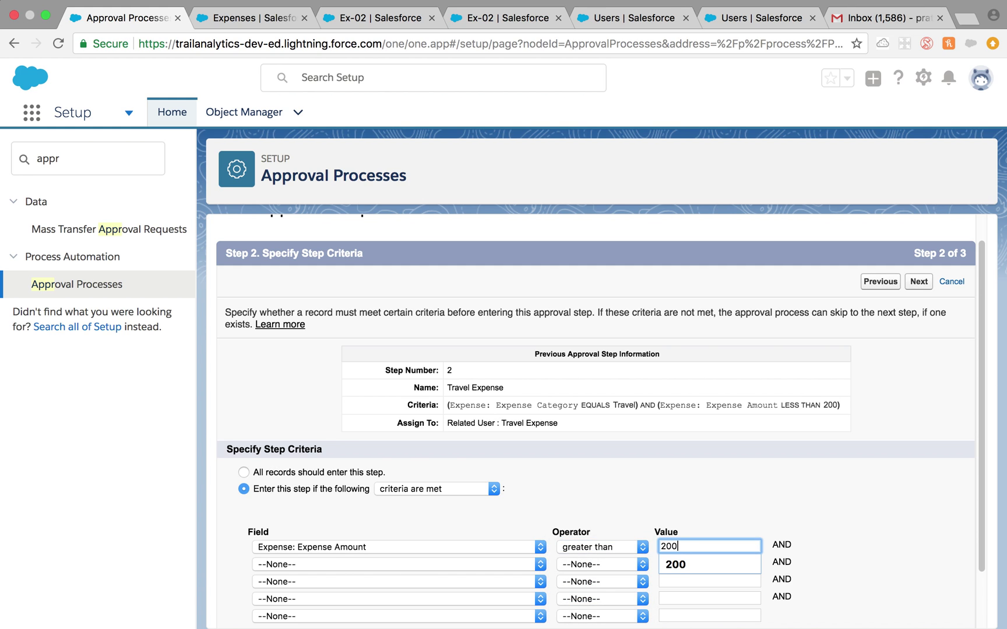
pyautogui.click(697, 565)
pyautogui.scroll(-2, 688, 454)
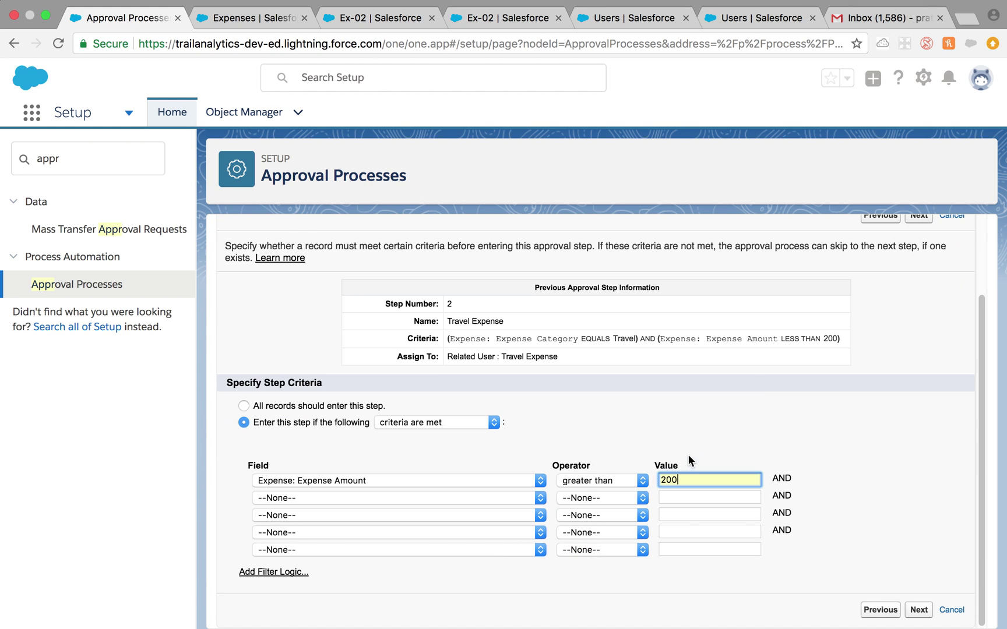
# - Keep Expense Manager as the automatic approver, save step 3, and defer adding step actions
pyautogui.click(918, 609)
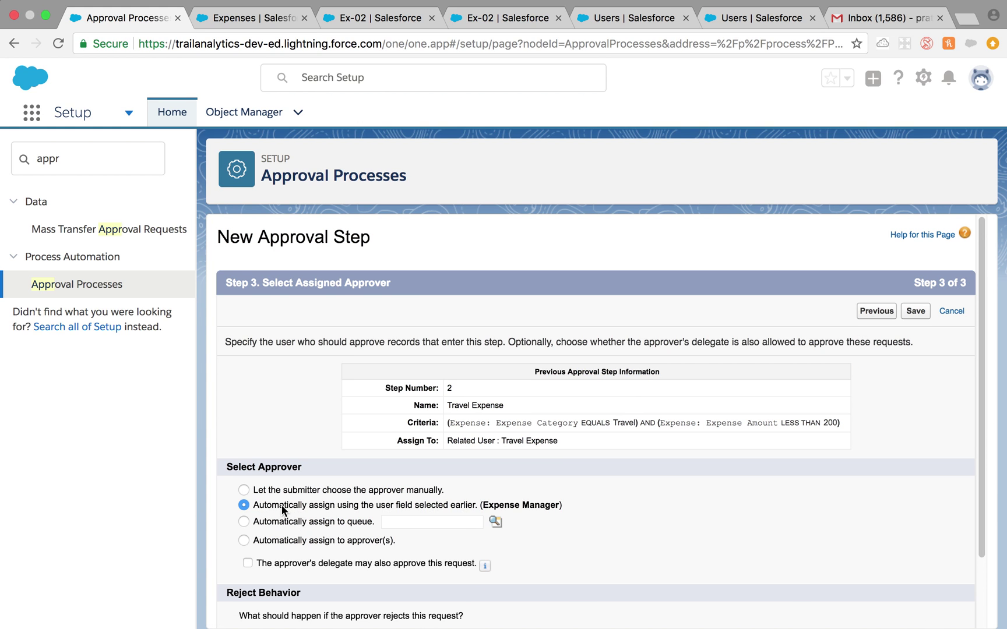
pyautogui.moveTo(258, 506); pyautogui.dragTo(573, 511)
pyautogui.scroll(-3, 573, 511)
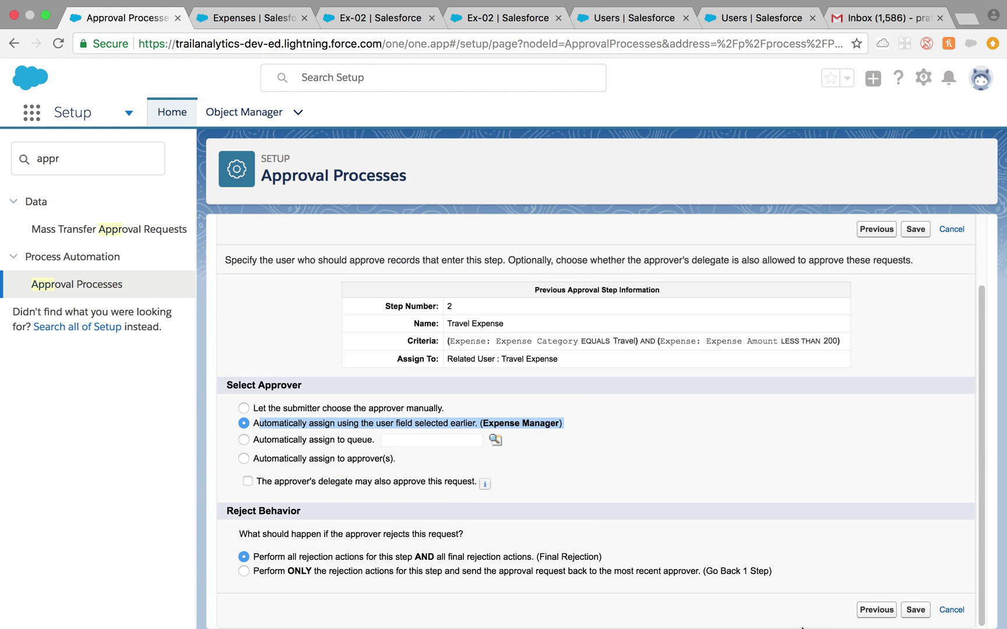
pyautogui.click(912, 612)
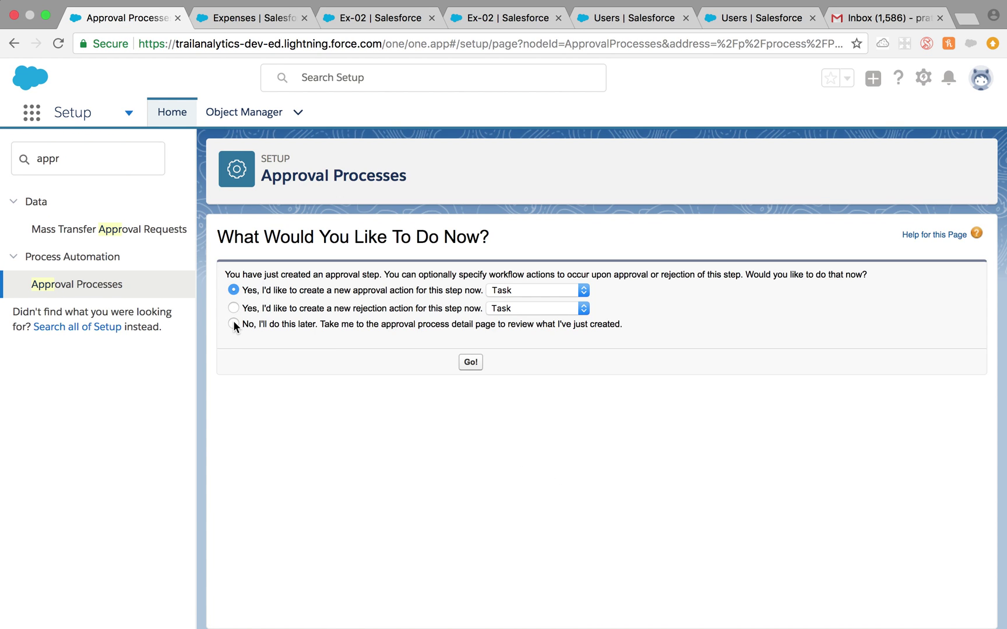
pyautogui.click(234, 324)
# - Edit step 2, Travel Expense, so unmet criteria go to the next step, and save
pyautogui.click(472, 366)
pyautogui.scroll(-5, 466, 446)
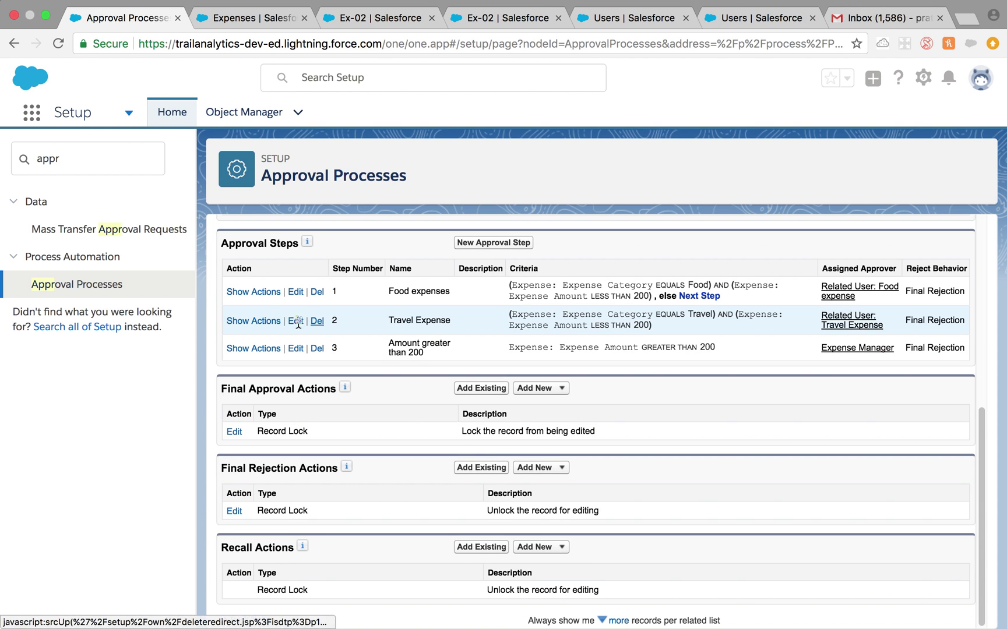
pyautogui.click(269, 324)
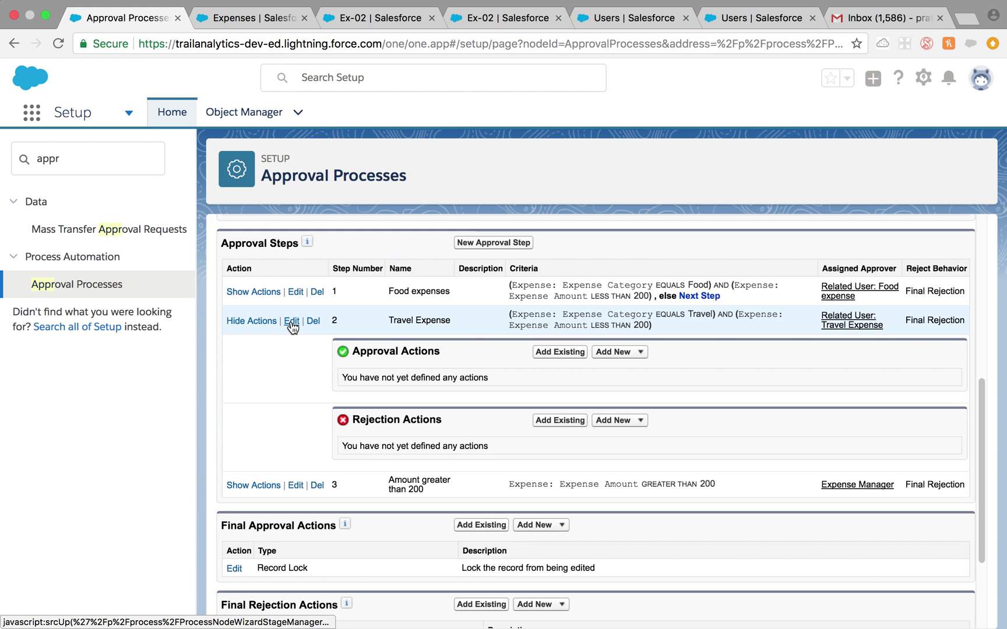
pyautogui.click(291, 321)
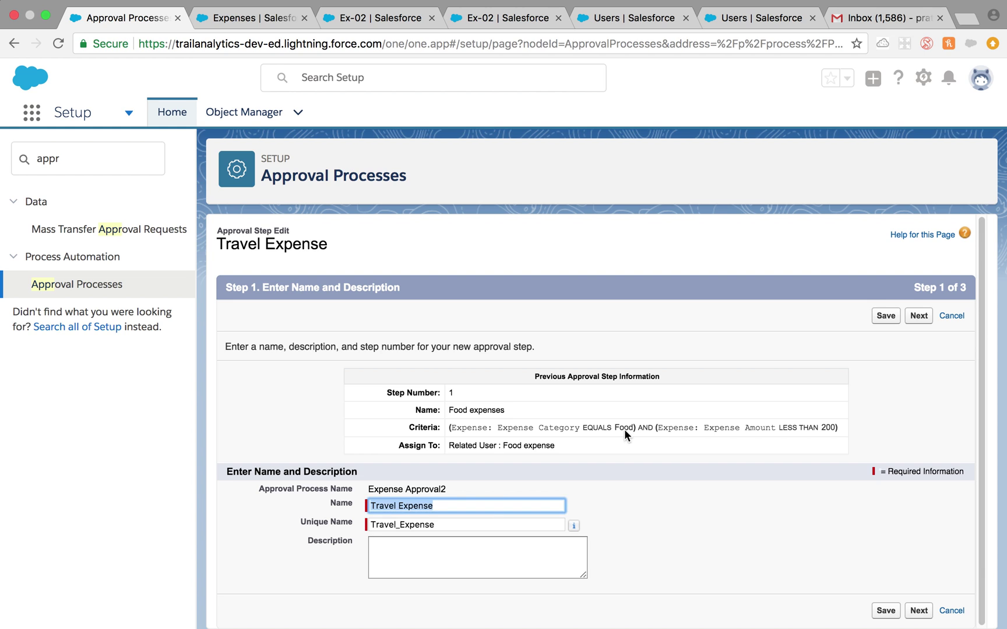
pyautogui.click(919, 611)
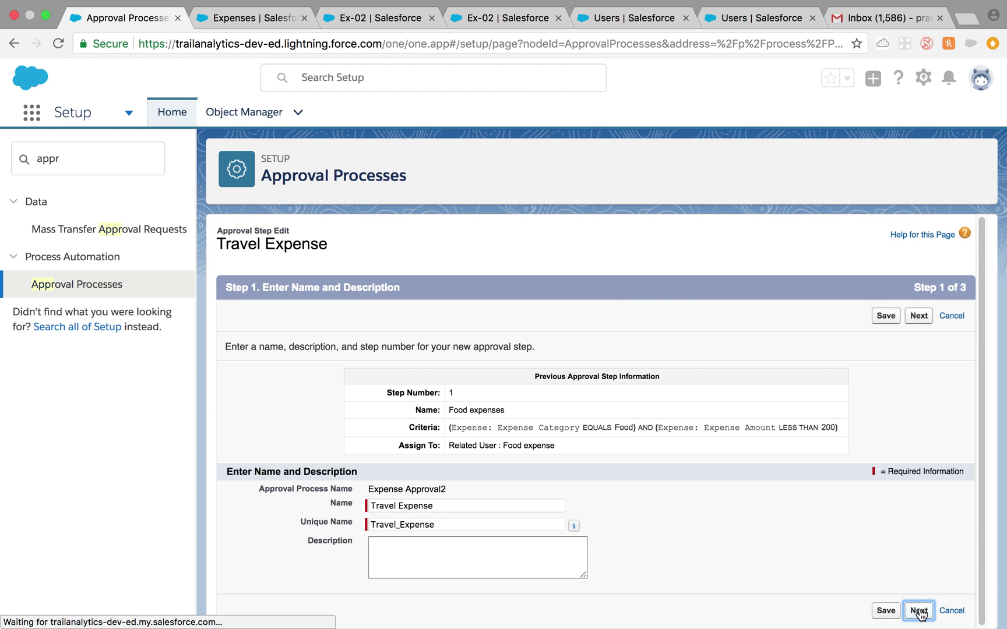
pyautogui.scroll(-1, 641, 530)
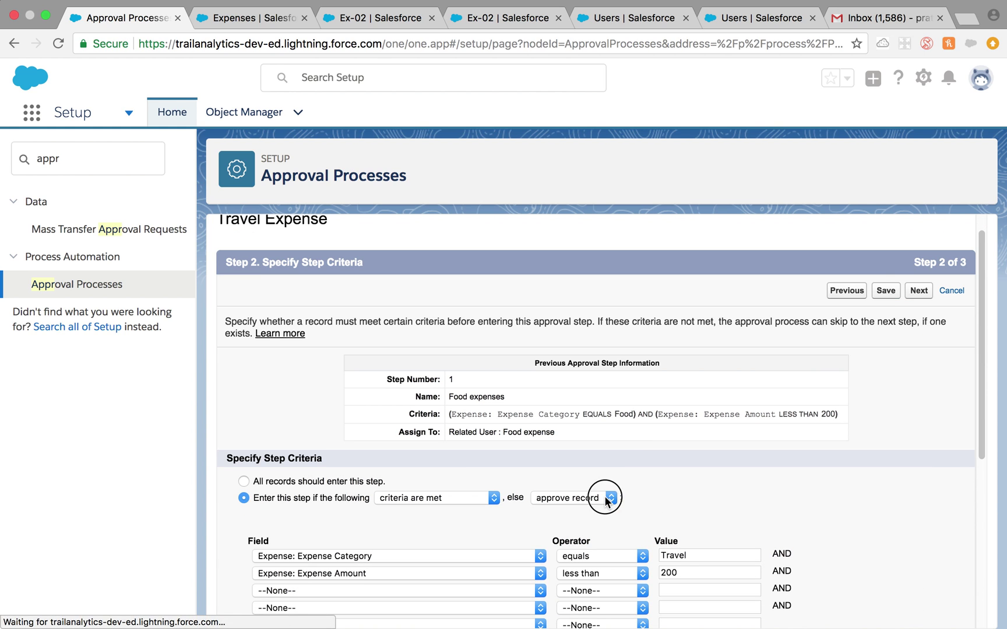
pyautogui.click(609, 498)
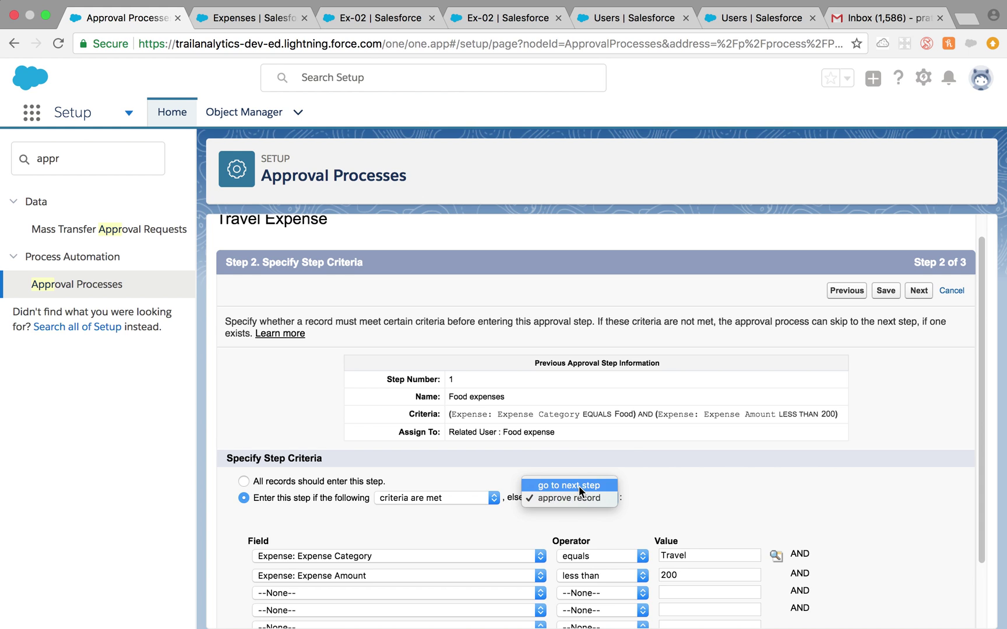
pyautogui.click(579, 486)
pyautogui.click(886, 290)
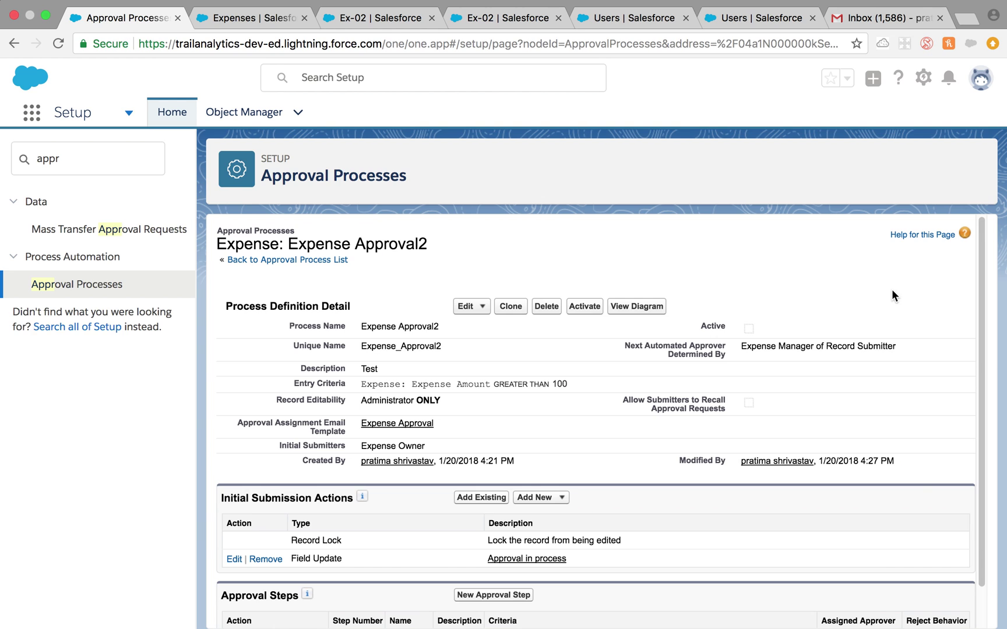
pyautogui.scroll(-5, 823, 441)
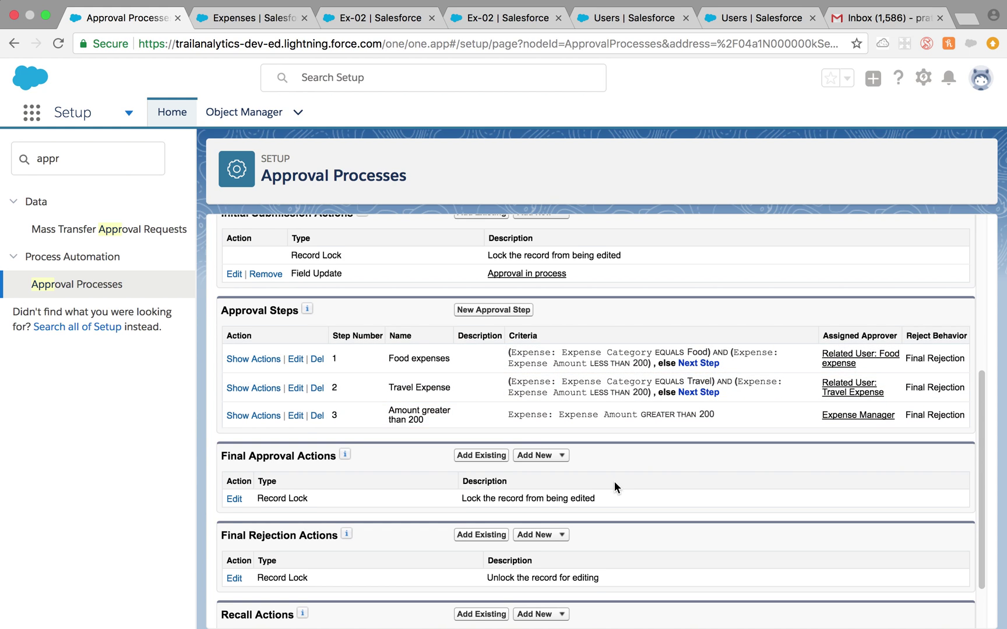
pyautogui.scroll(-2, 614, 484)
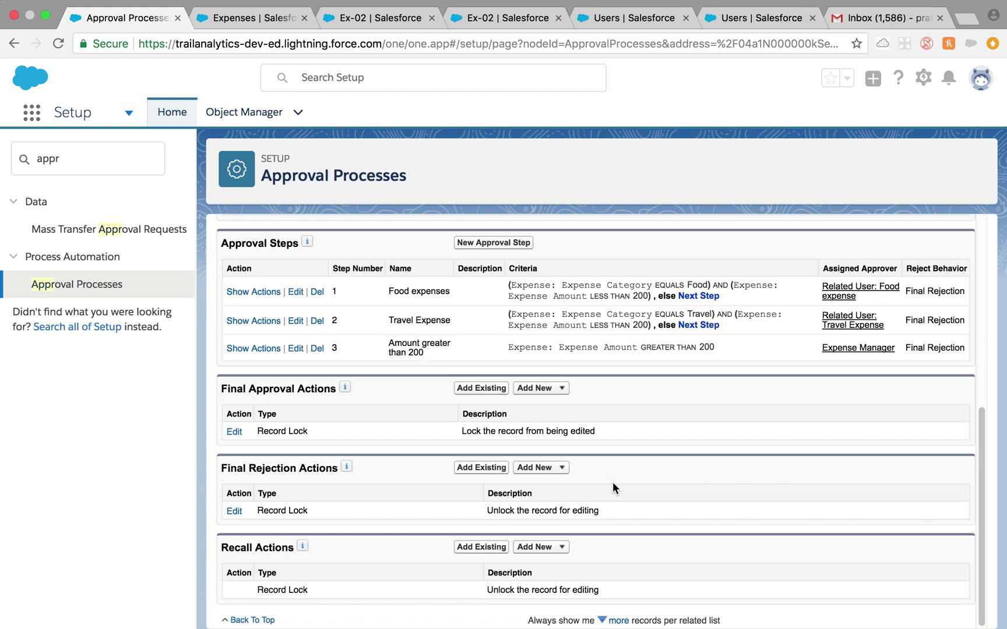
pyautogui.click(529, 395)
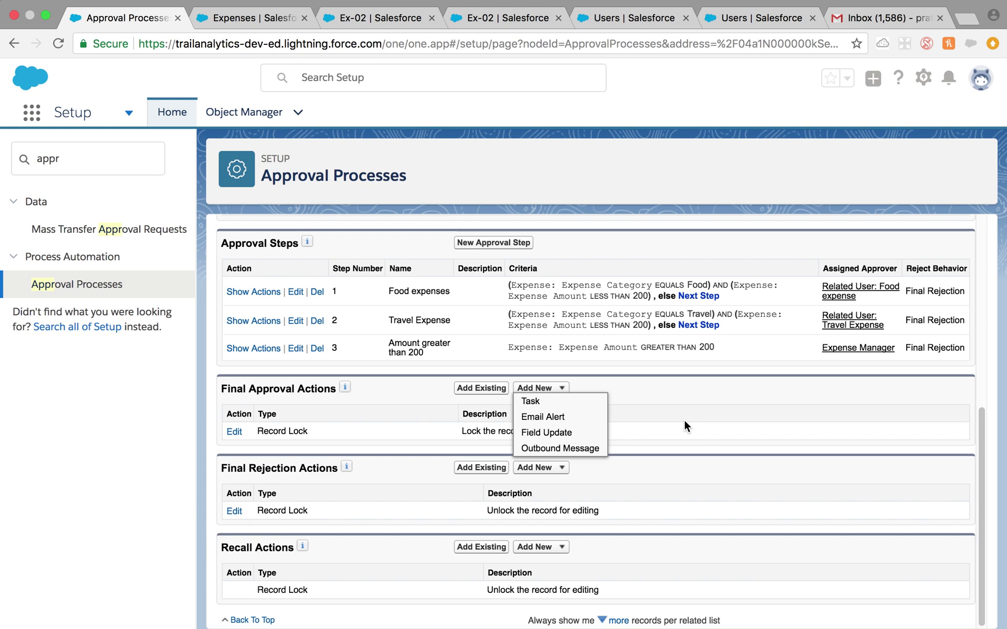
pyautogui.scroll(5, 666, 464)
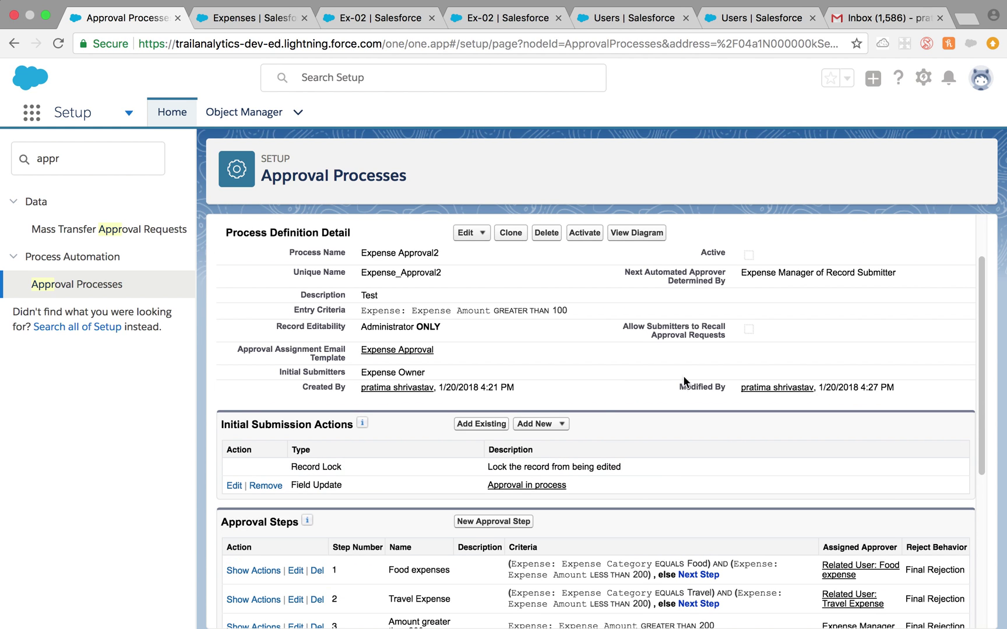
pyautogui.scroll(1, 547, 451)
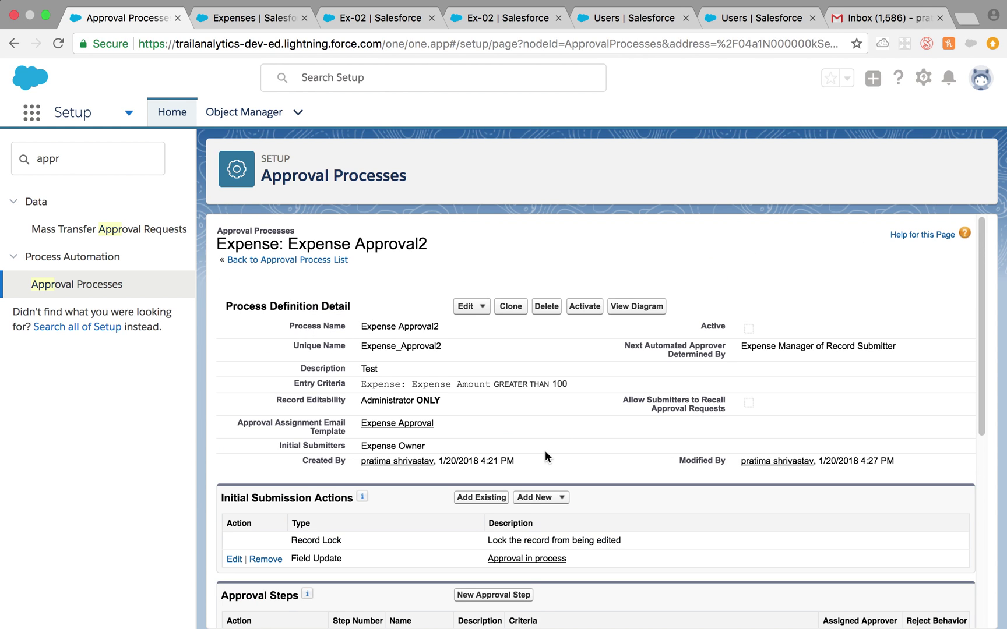
pyautogui.scroll(-2, 546, 452)
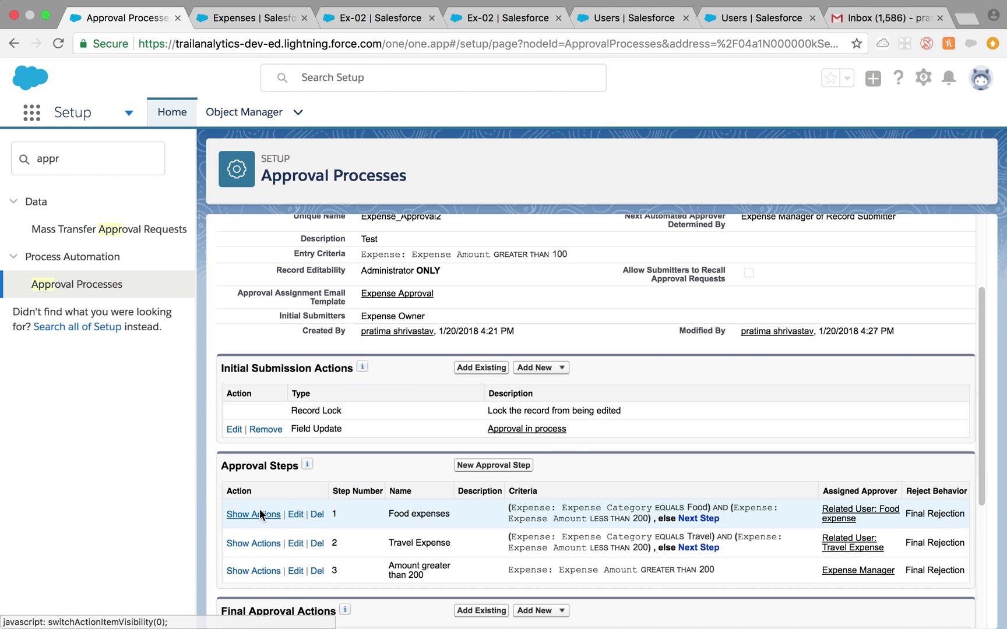
pyautogui.scroll(-1, 354, 503)
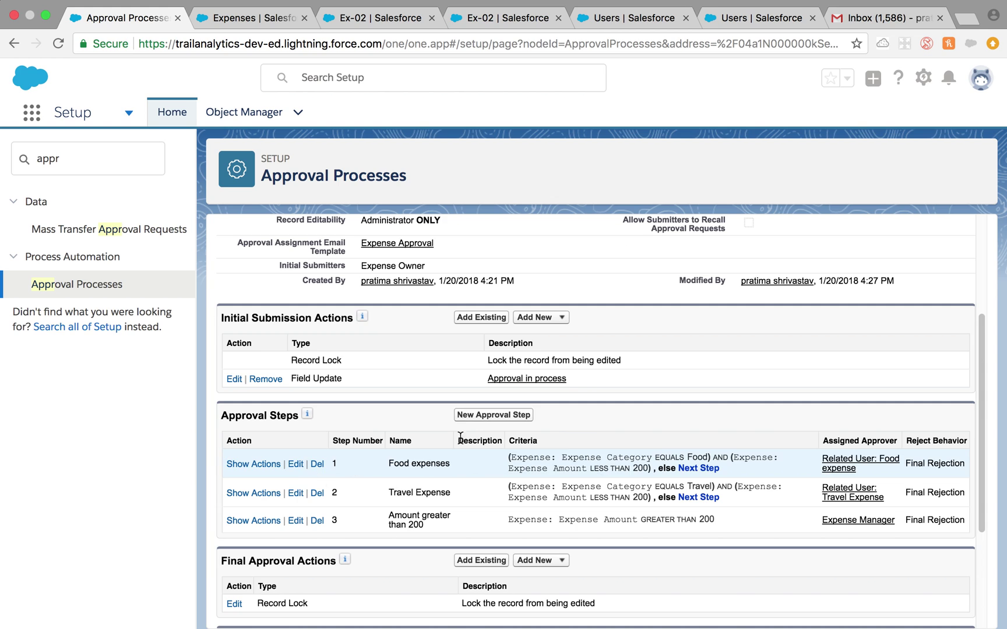
pyautogui.click(253, 465)
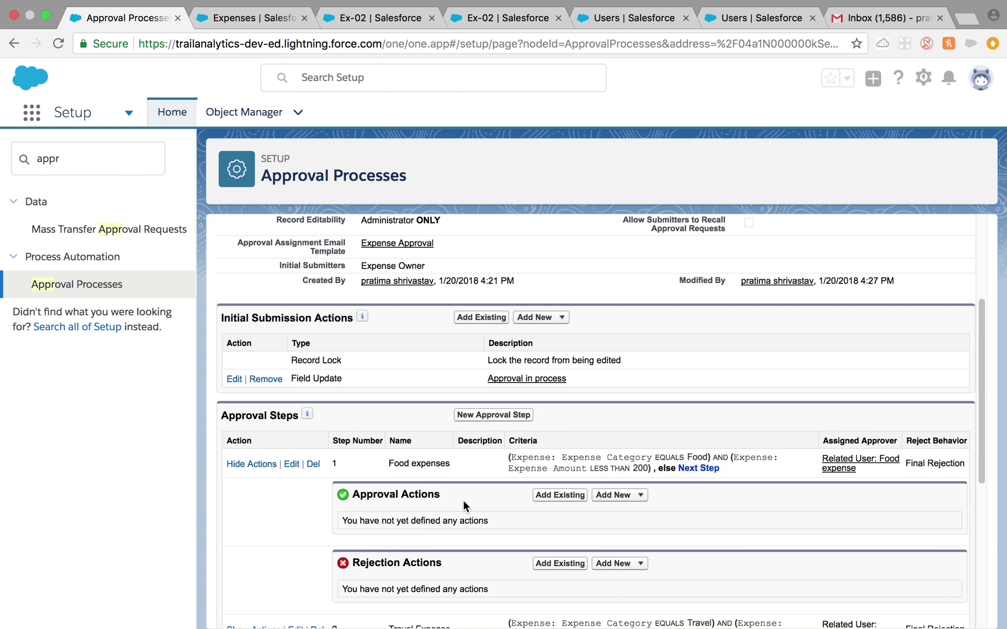
pyautogui.scroll(-1, 299, 491)
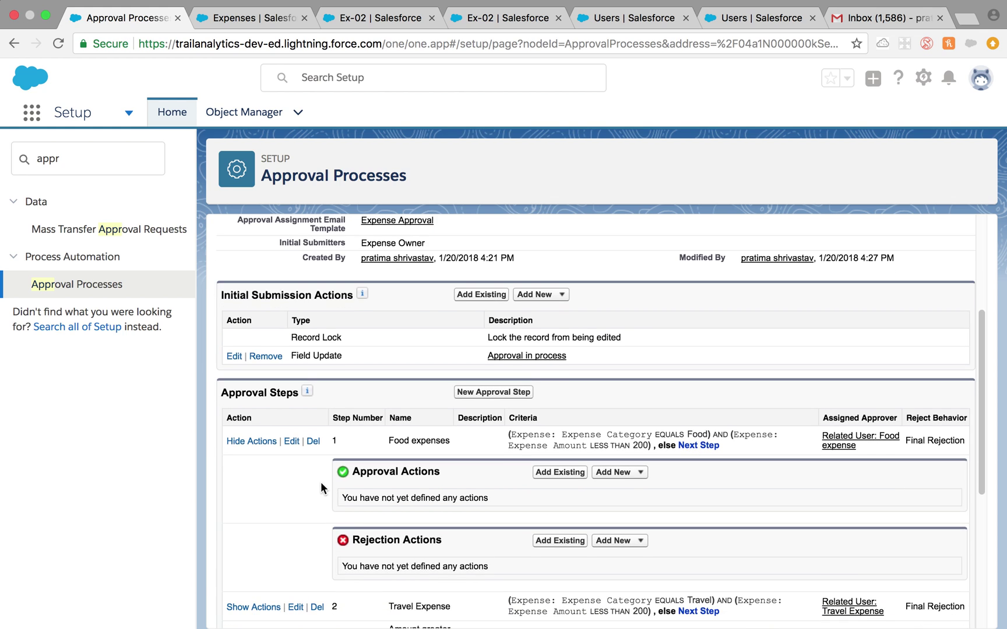
pyautogui.click(613, 470)
pyautogui.click(620, 514)
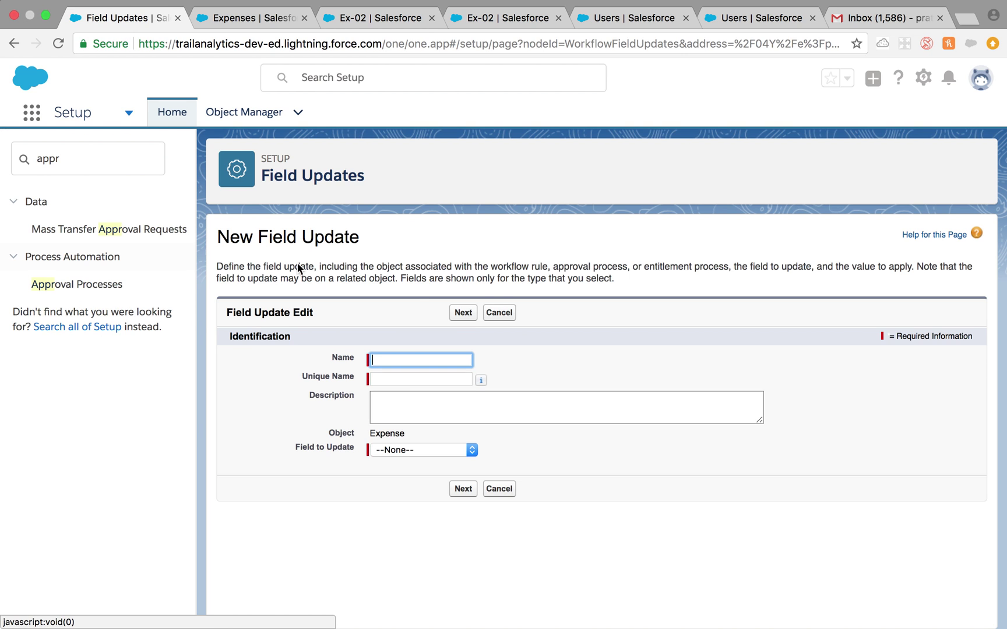
pyautogui.click(496, 313)
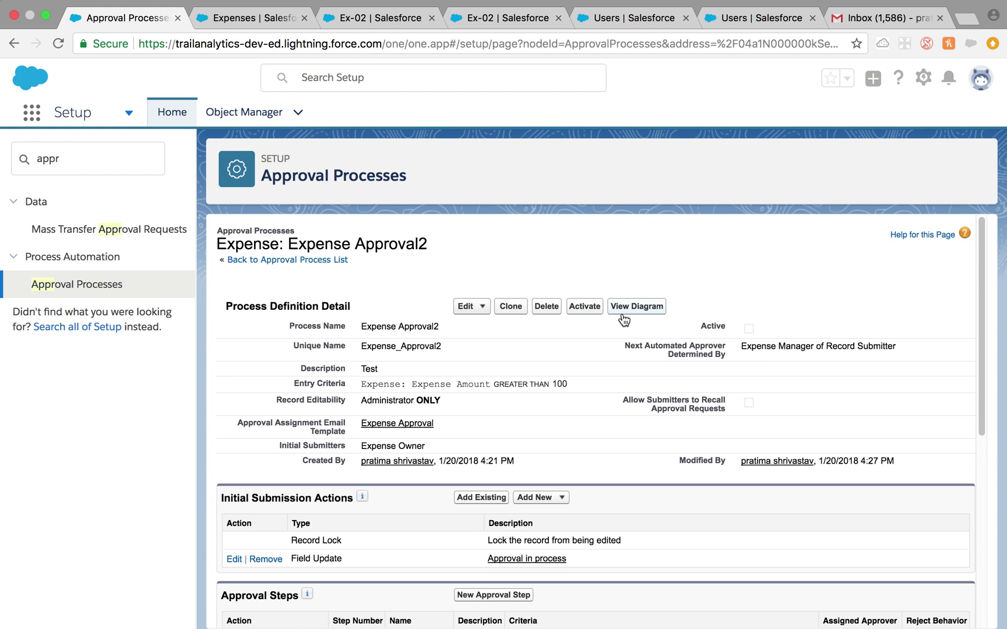
# - Activate Expense Approval2, confirm with OK, and return to the Approval Process list
pyautogui.click(589, 309)
pyautogui.click(651, 172)
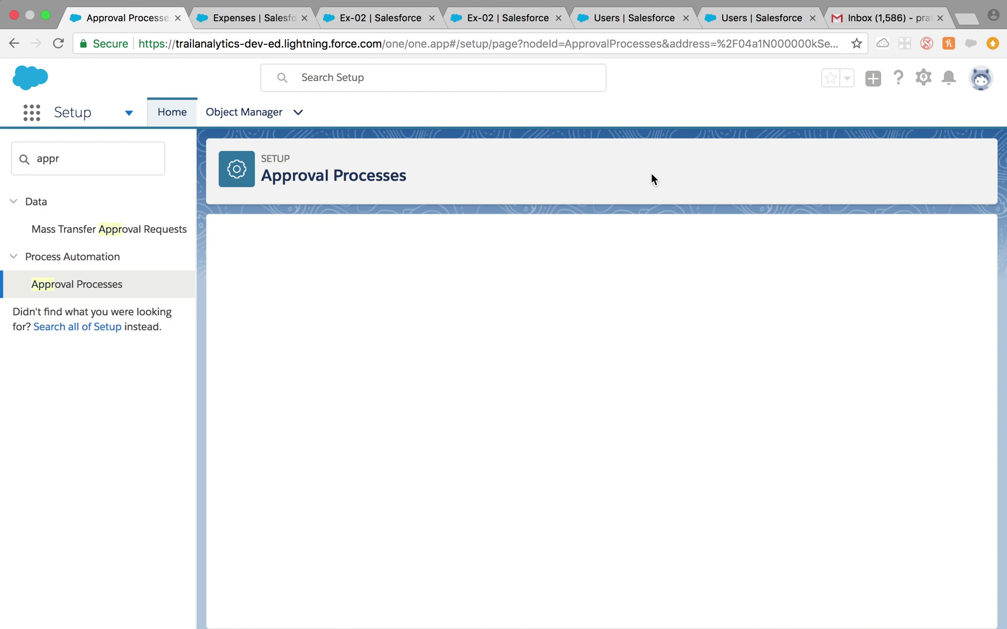
pyautogui.scroll(-6, 598, 427)
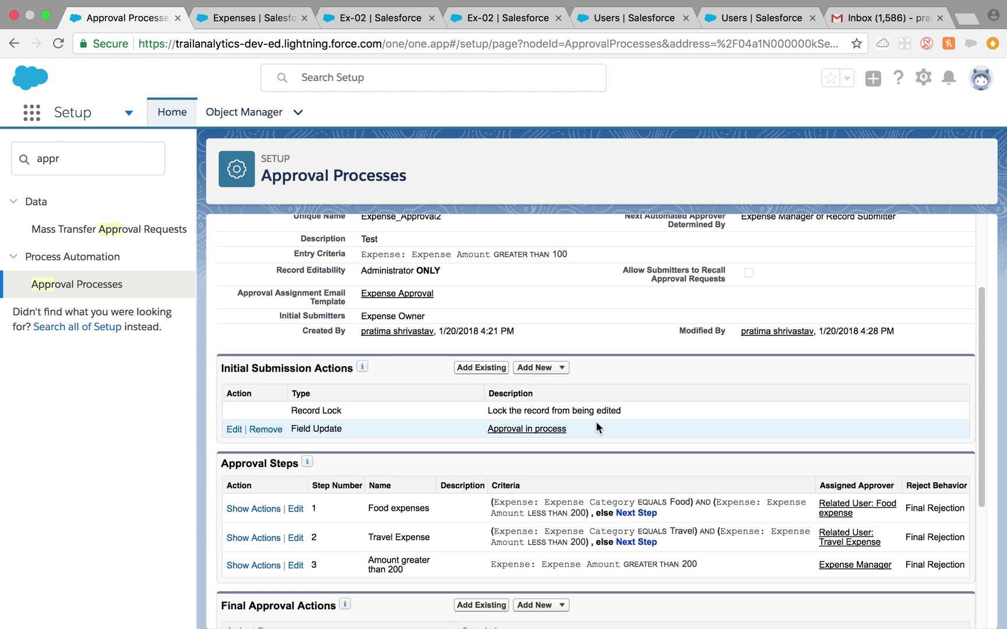
pyautogui.scroll(6, 597, 421)
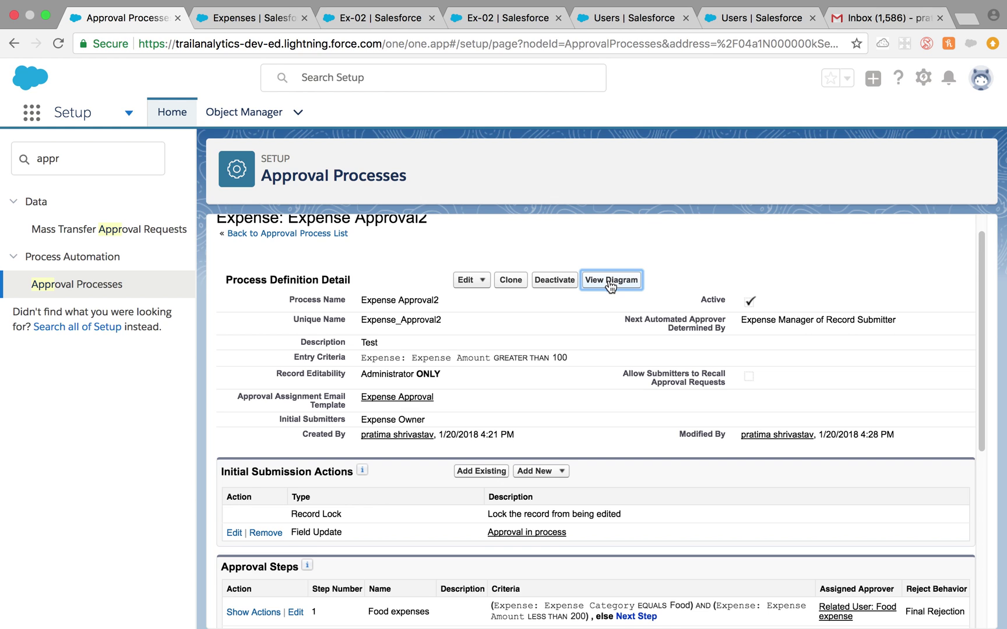
pyautogui.scroll(1, 579, 348)
pyautogui.click(312, 262)
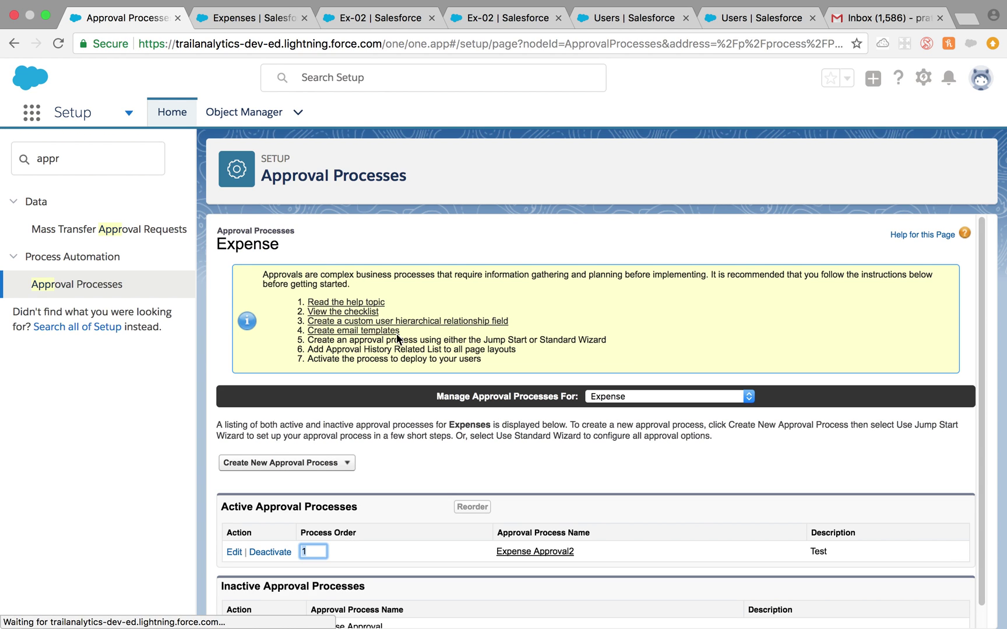
pyautogui.scroll(-1, 420, 414)
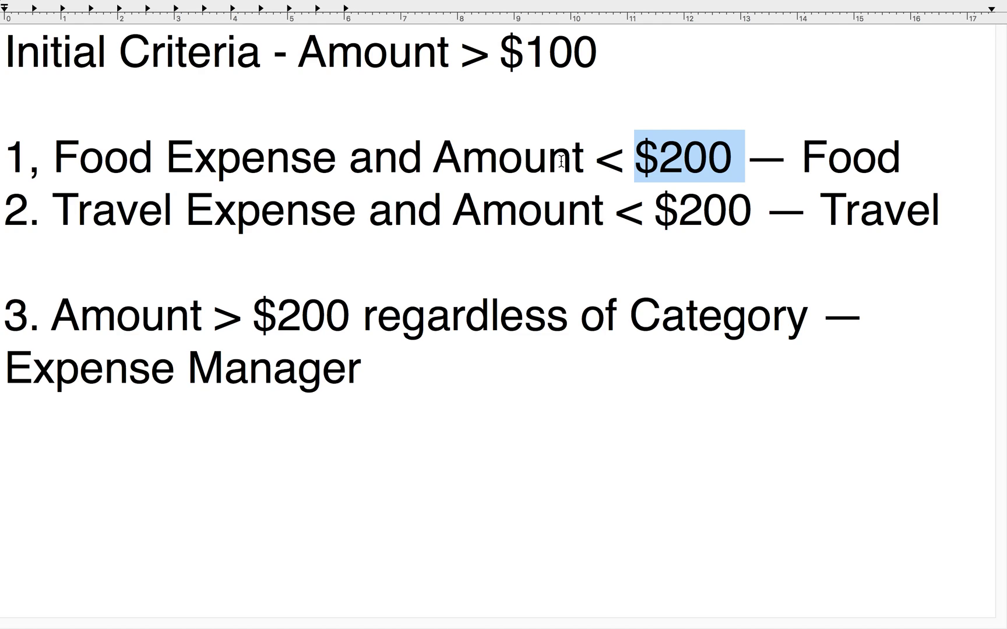
pyautogui.hotkey('ctrl', 'Right')
pyautogui.hotkey('ctrl', 'Right')
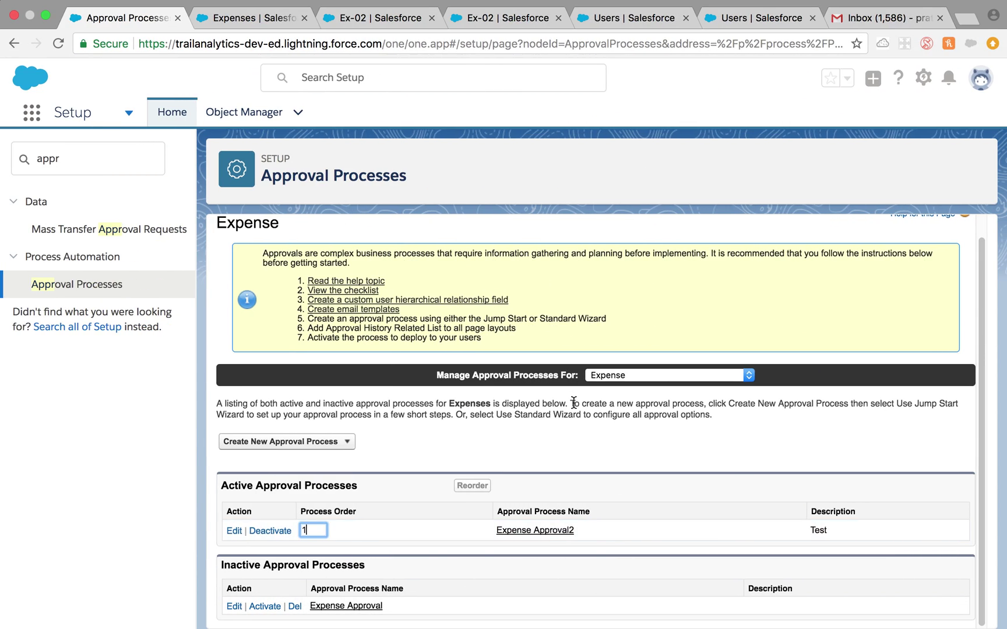